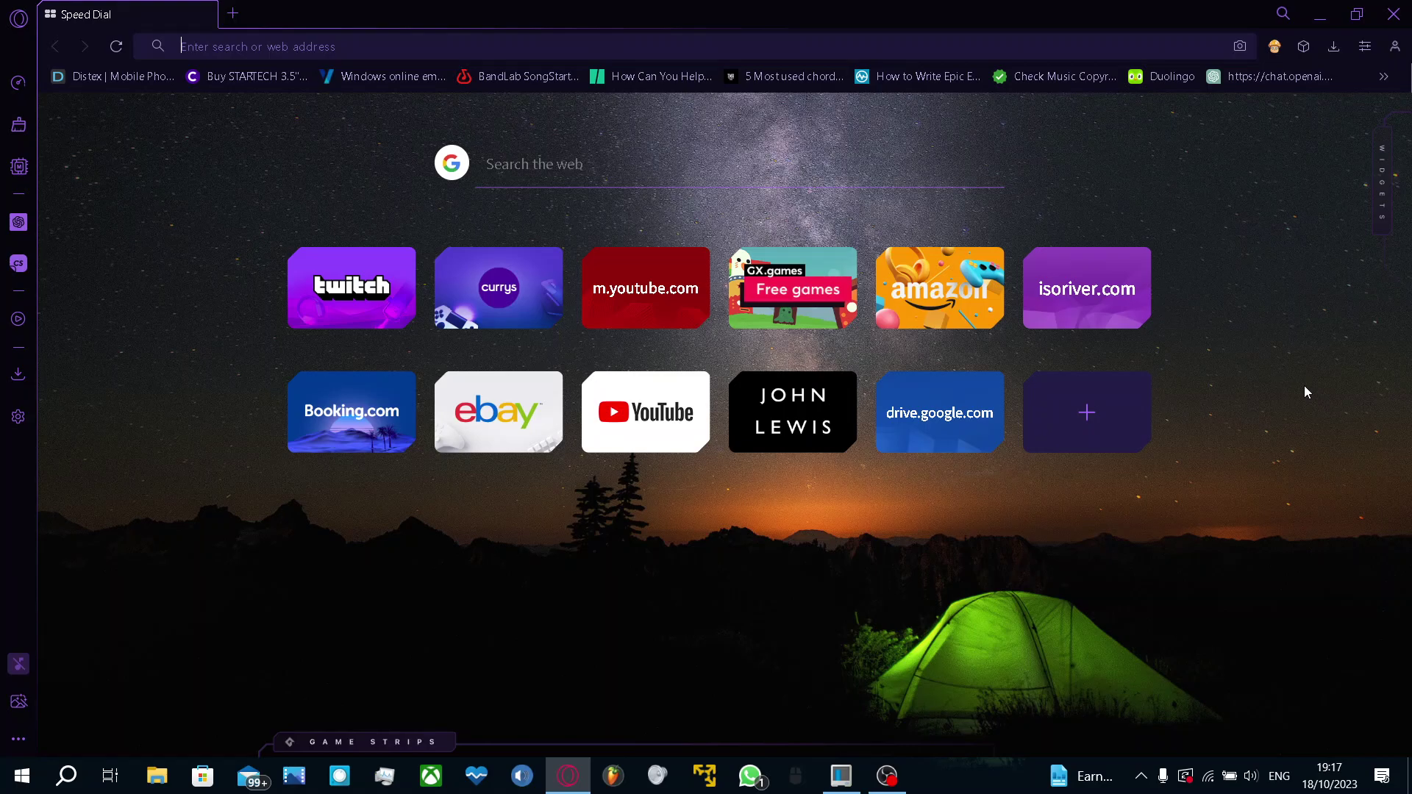
# Search Google for virtualbox and open the VirtualBox Downloads page
pyautogui.write('virtualbox')
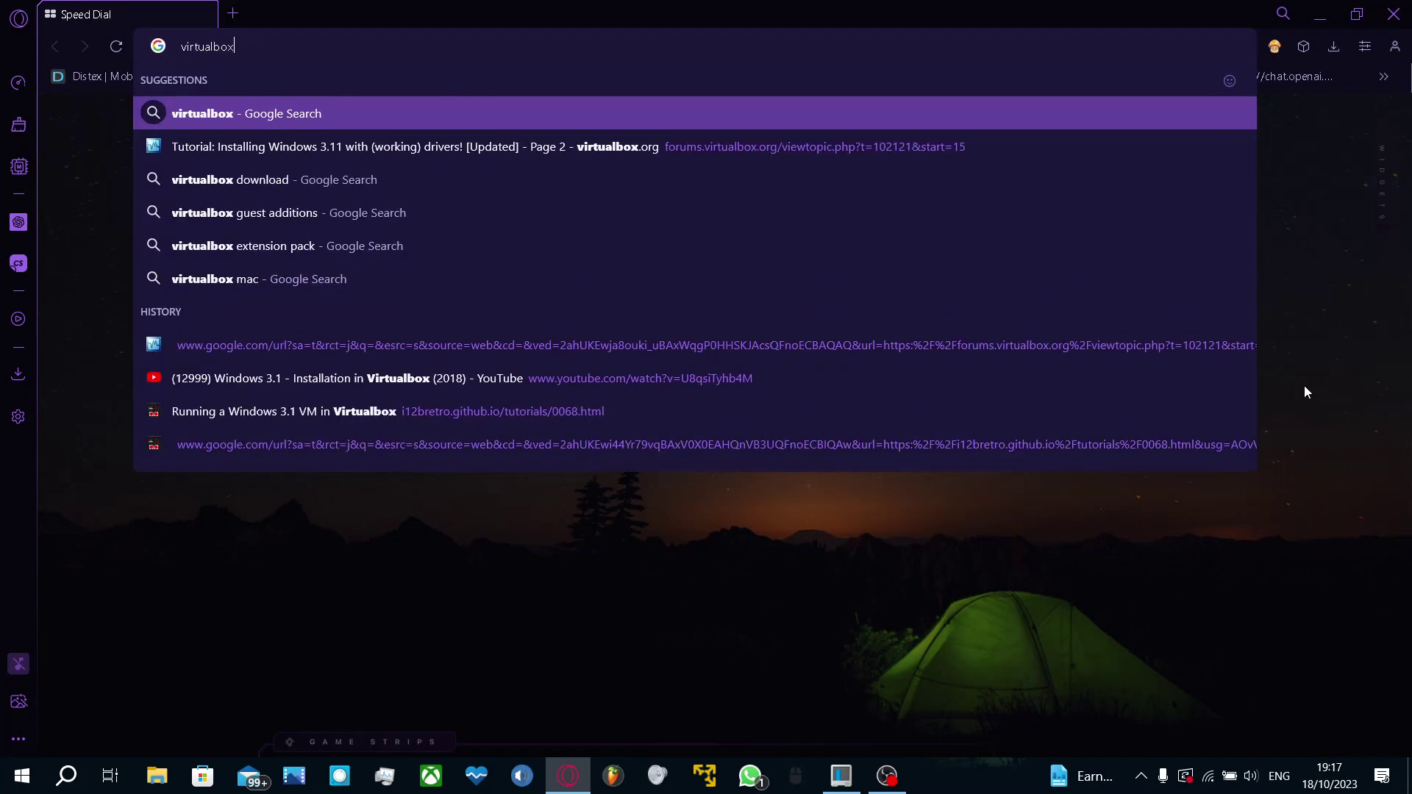
pyautogui.press('Return')
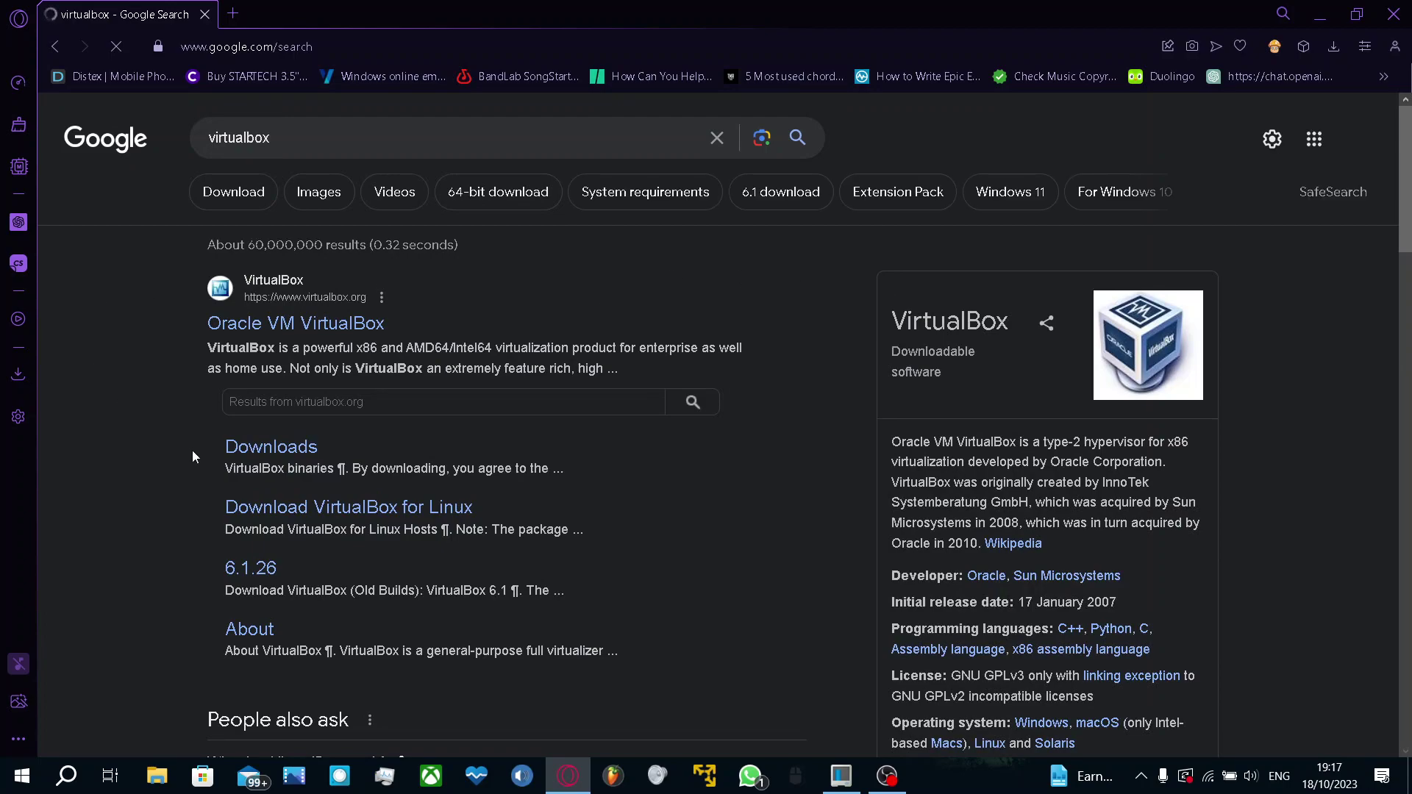
pyautogui.click(280, 453)
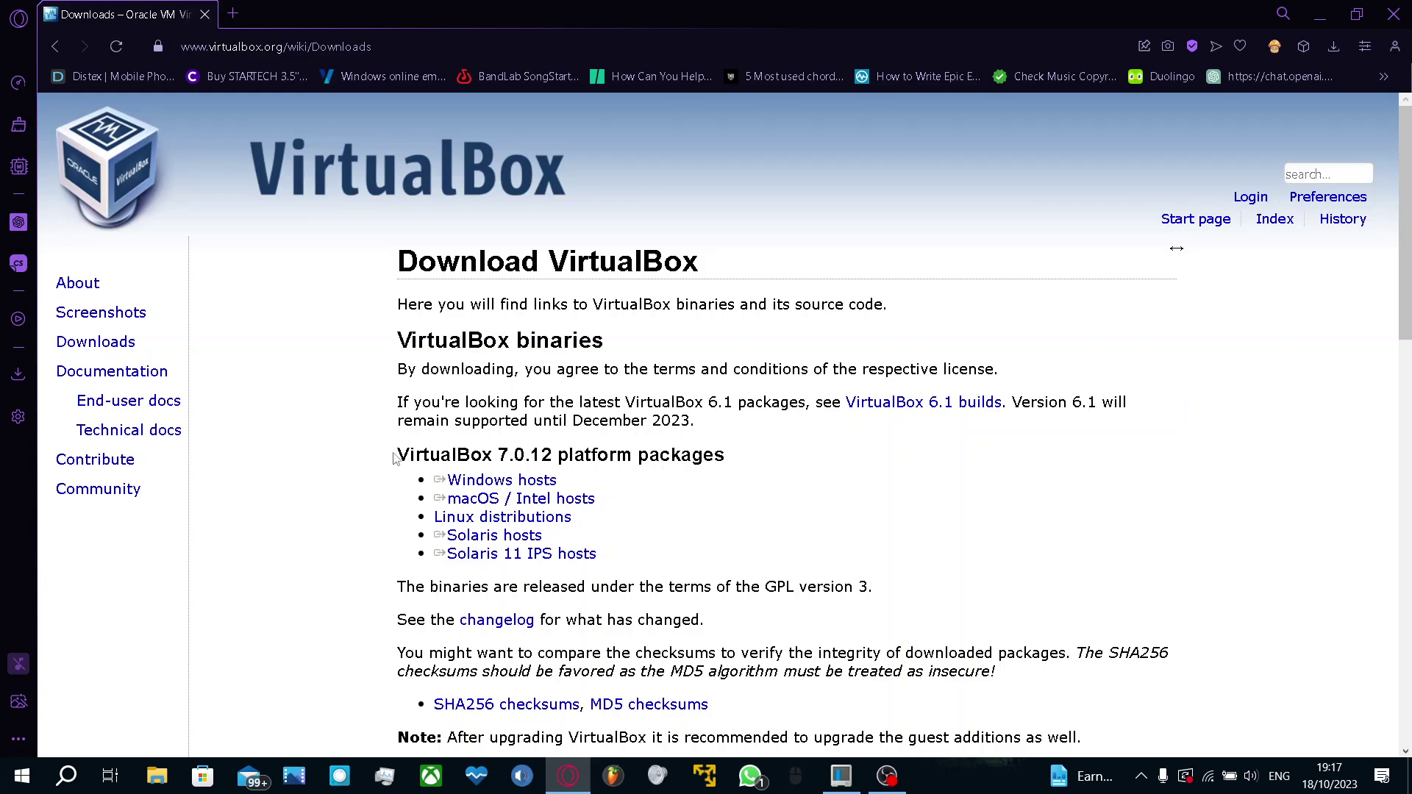
# Save the VirtualBox 7.0.12 Windows hosts installer to the Downloads folder
pyautogui.moveTo(393, 459); pyautogui.dragTo(557, 456)
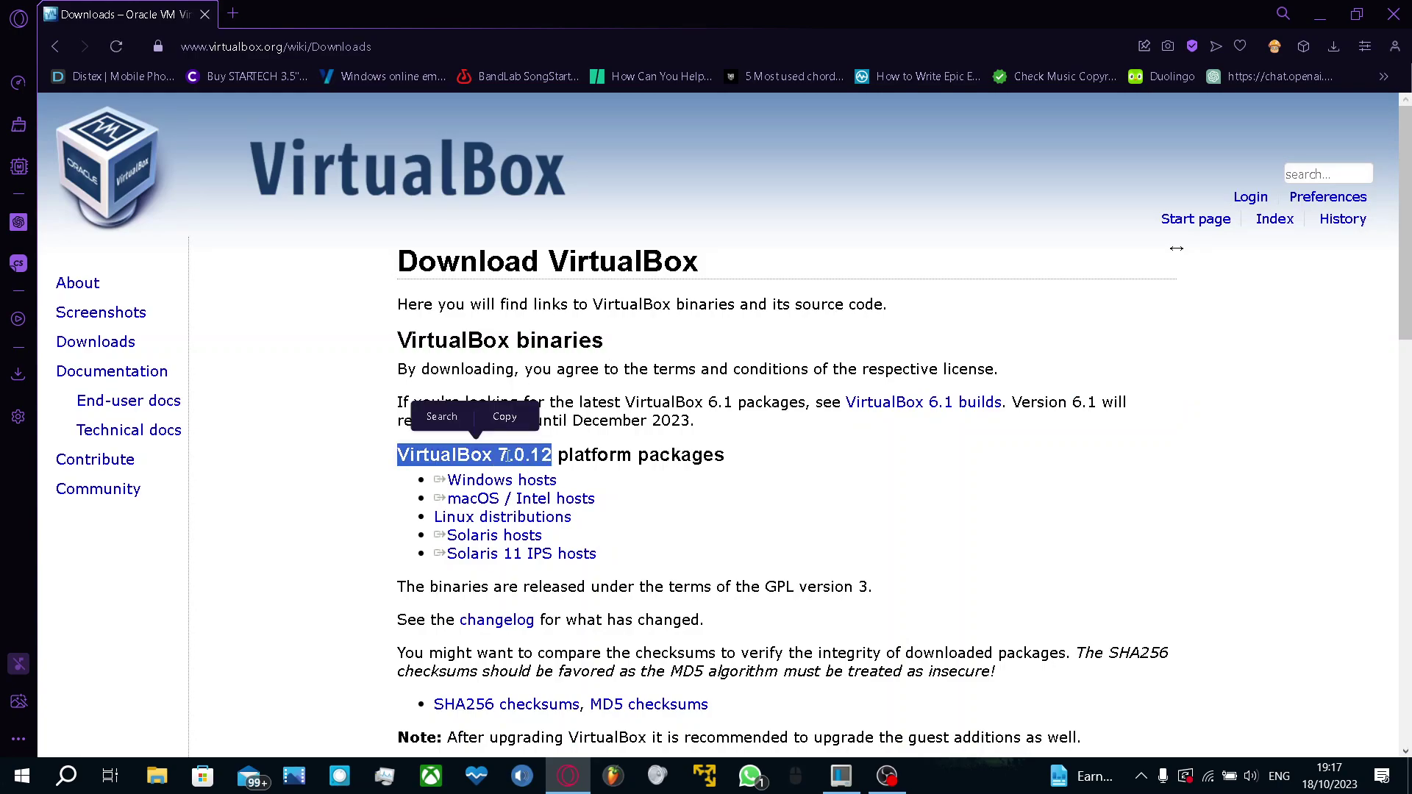
pyautogui.click(853, 494)
pyautogui.tripleClick(487, 482)
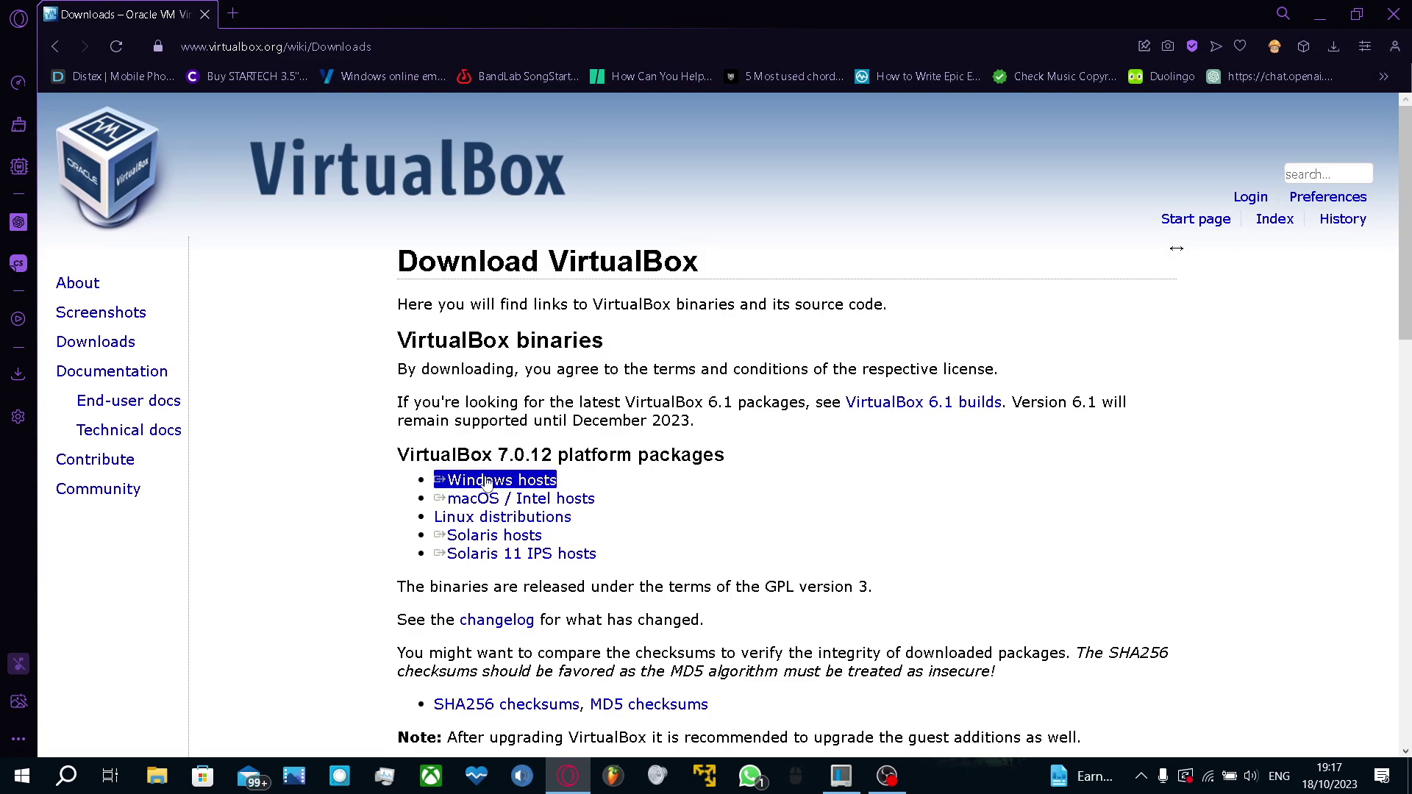
pyautogui.click(486, 482)
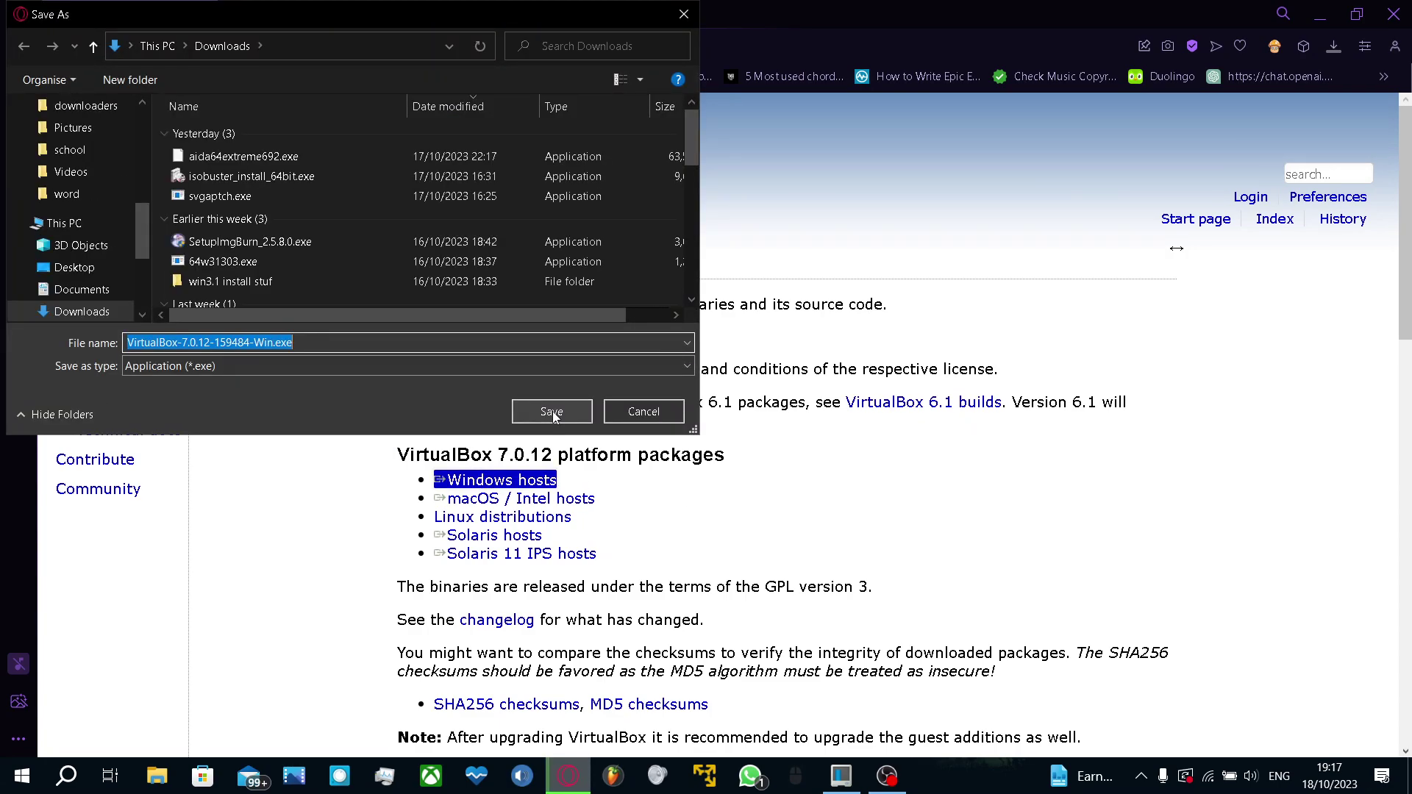
pyautogui.click(552, 412)
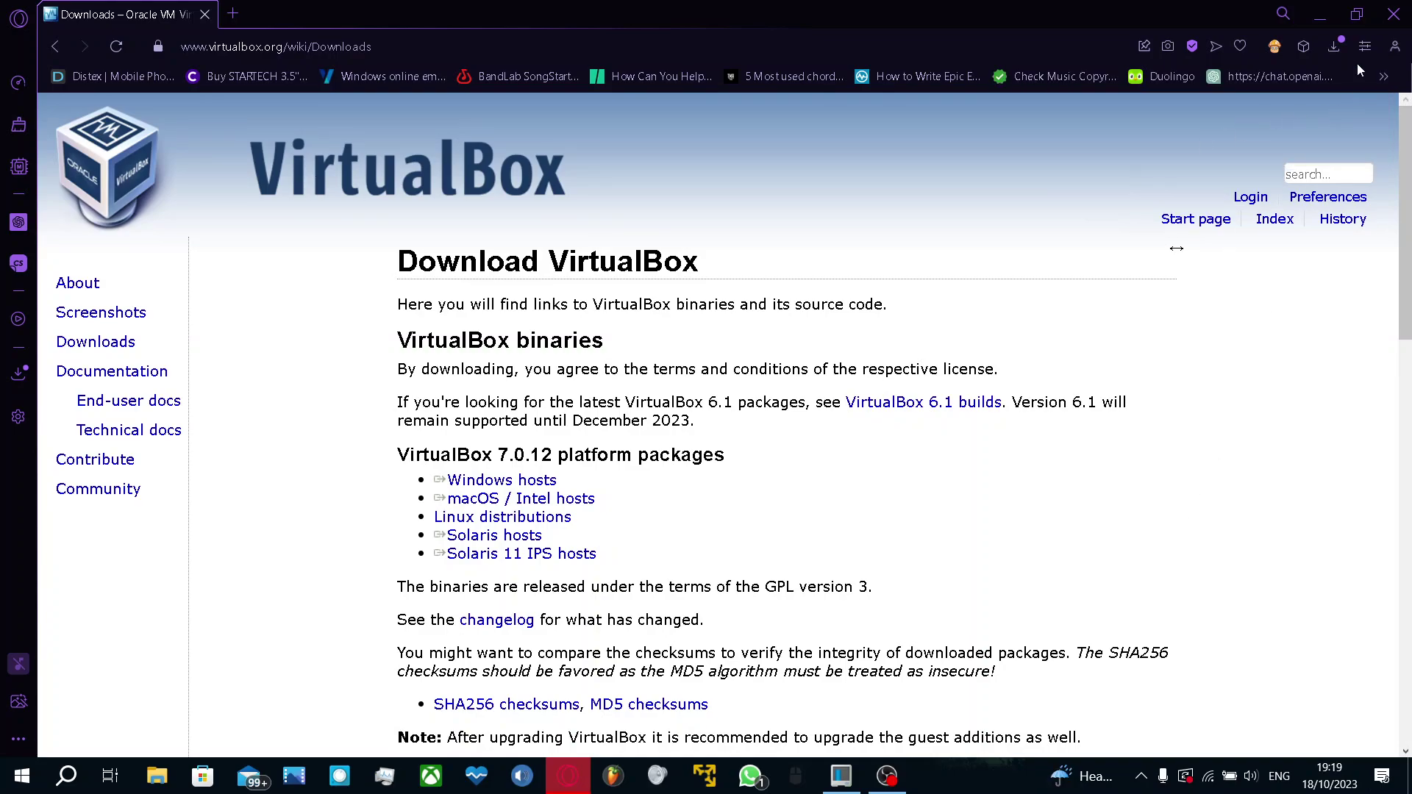
# Run VirtualBox-7.0.12-159484-Win.exe from Opera GX's recent downloads list
pyautogui.click(1335, 47)
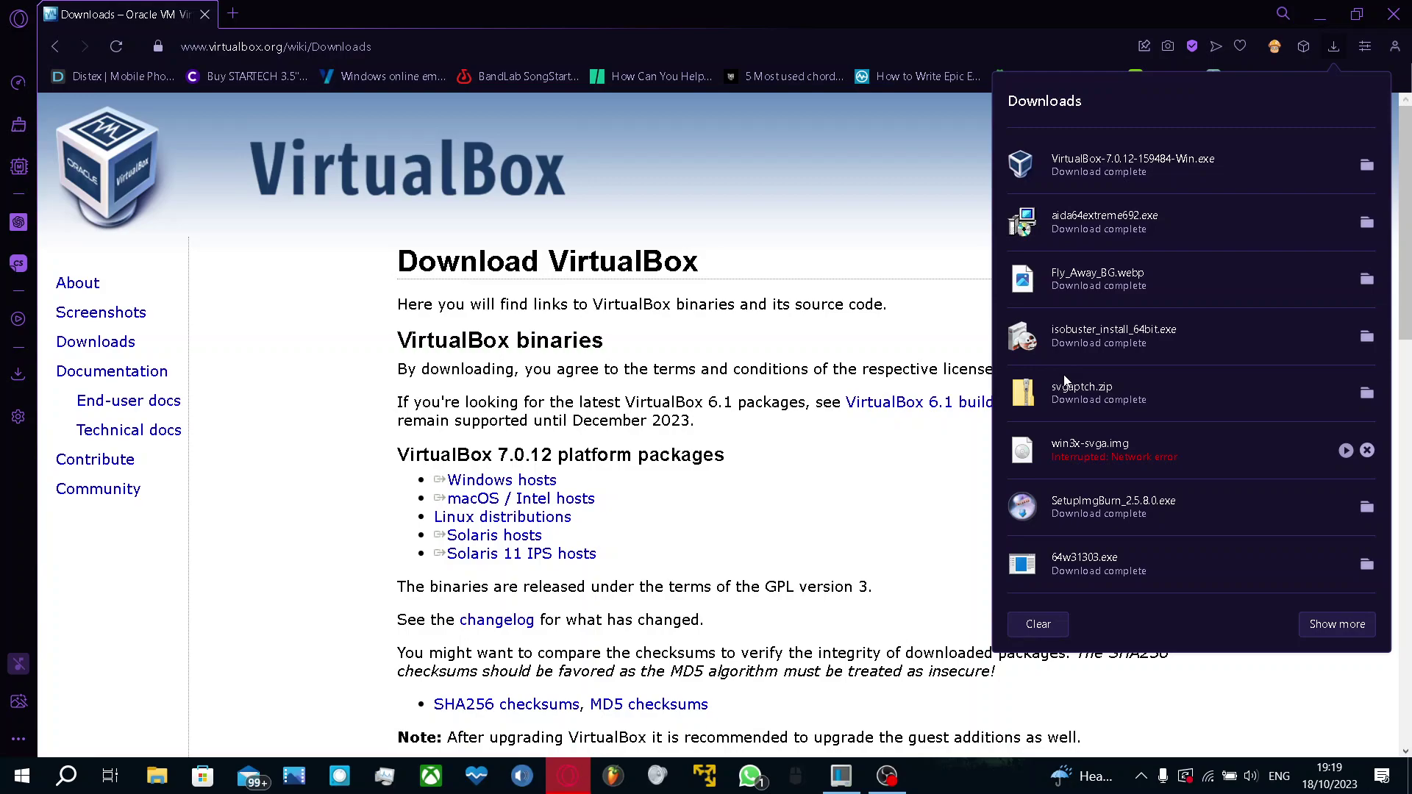
pyautogui.click(1097, 181)
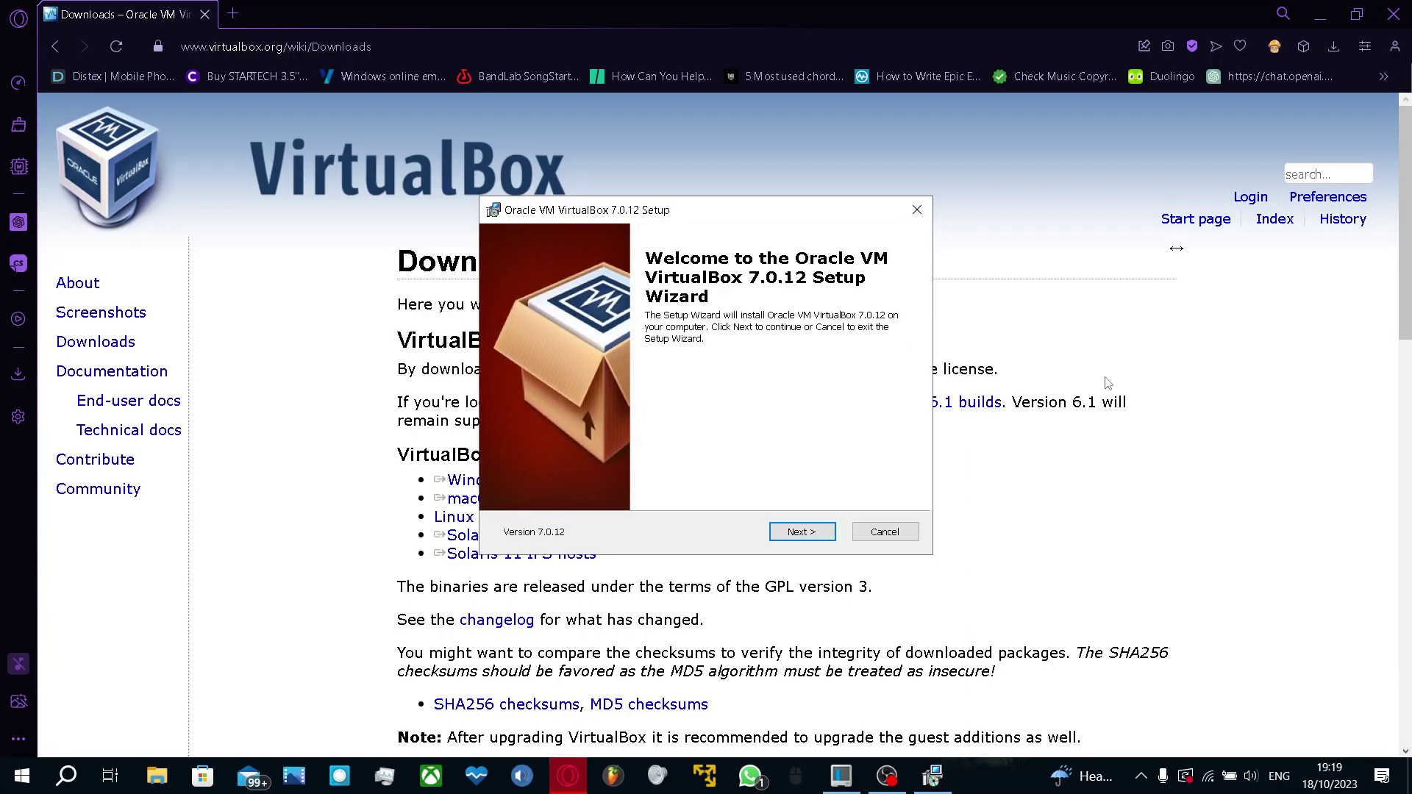
# Install VirtualBox 7.0.12 with default features, accepting both warnings, then finish and launch the Manager
pyautogui.click(790, 535)
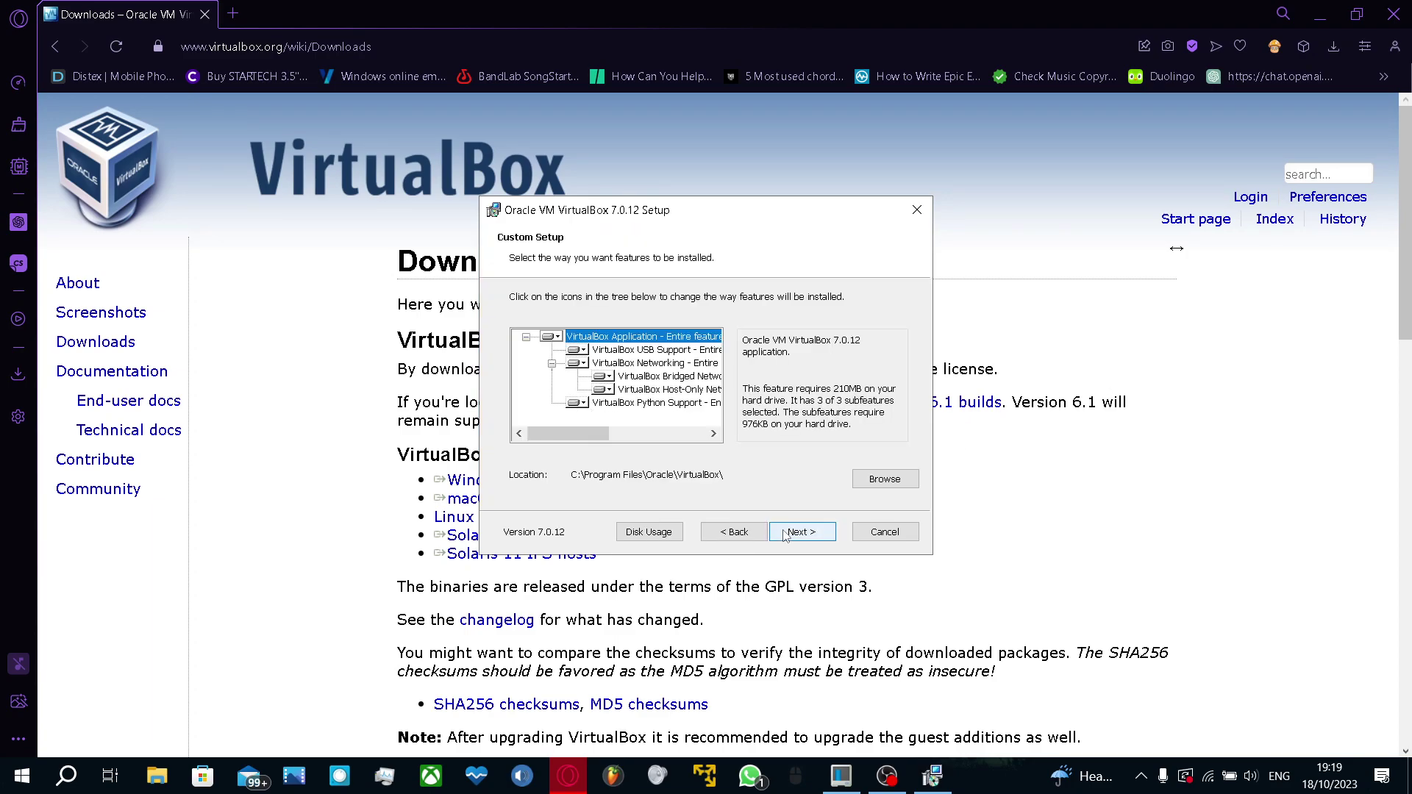
pyautogui.click(790, 535)
pyautogui.click(790, 537)
pyautogui.click(790, 539)
pyautogui.click(791, 539)
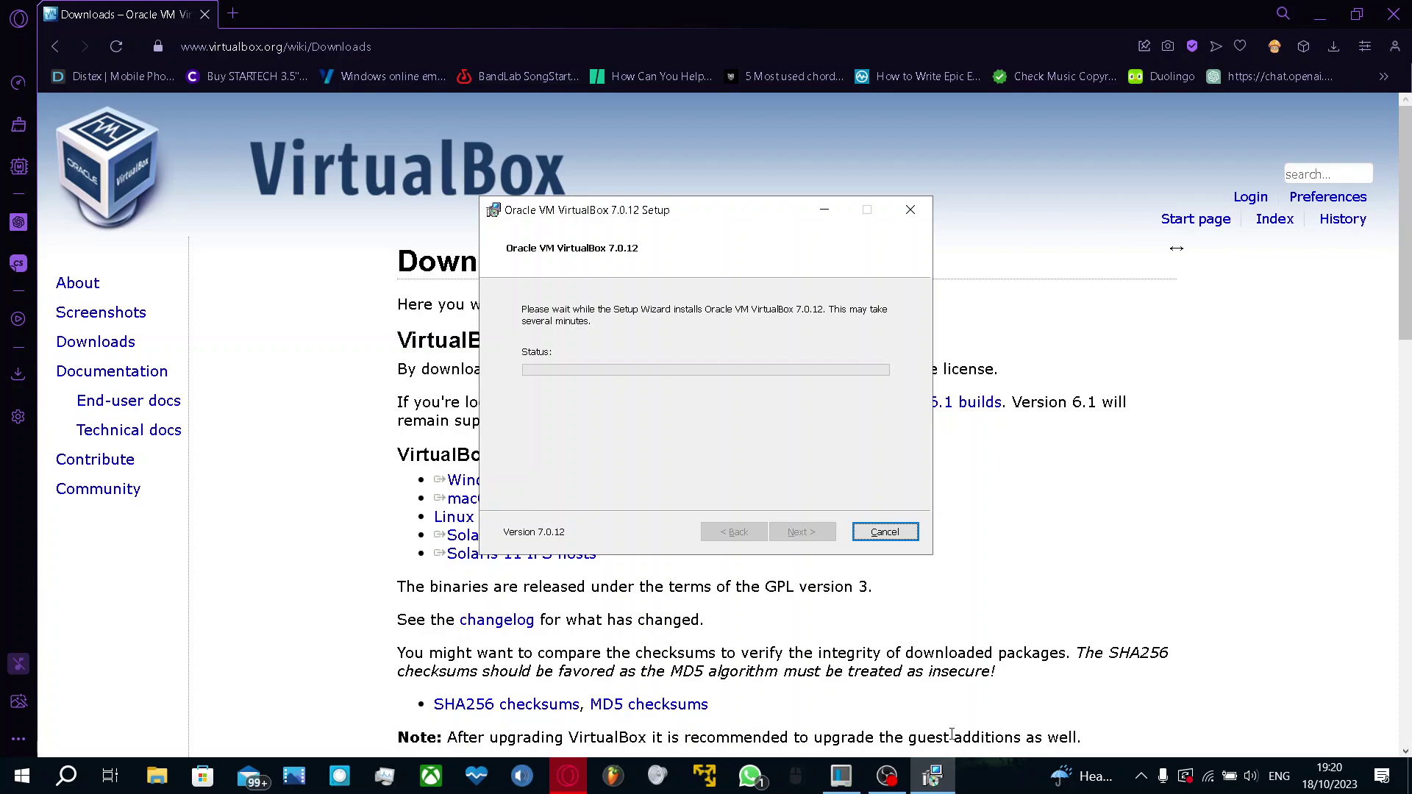
pyautogui.click(1145, 669)
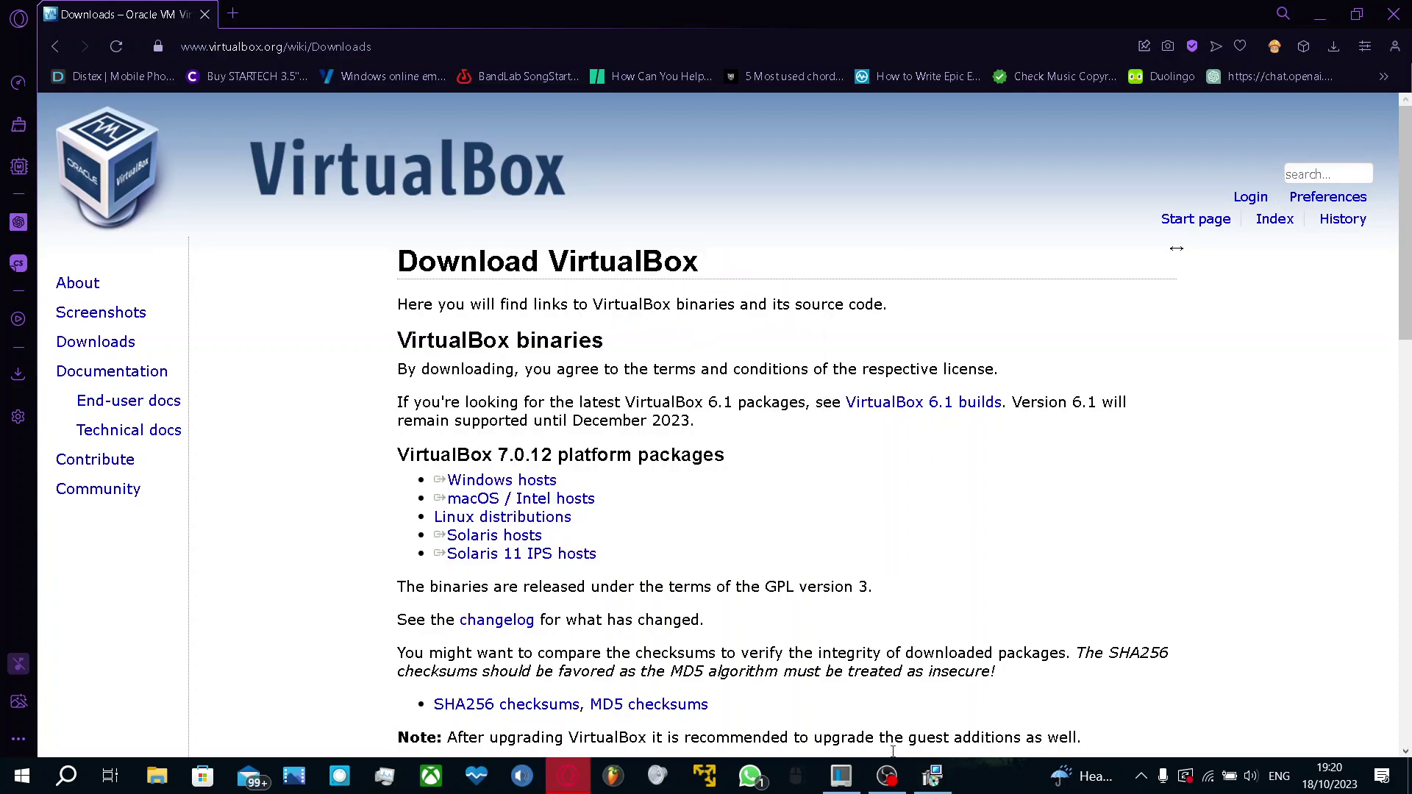
pyautogui.click(933, 776)
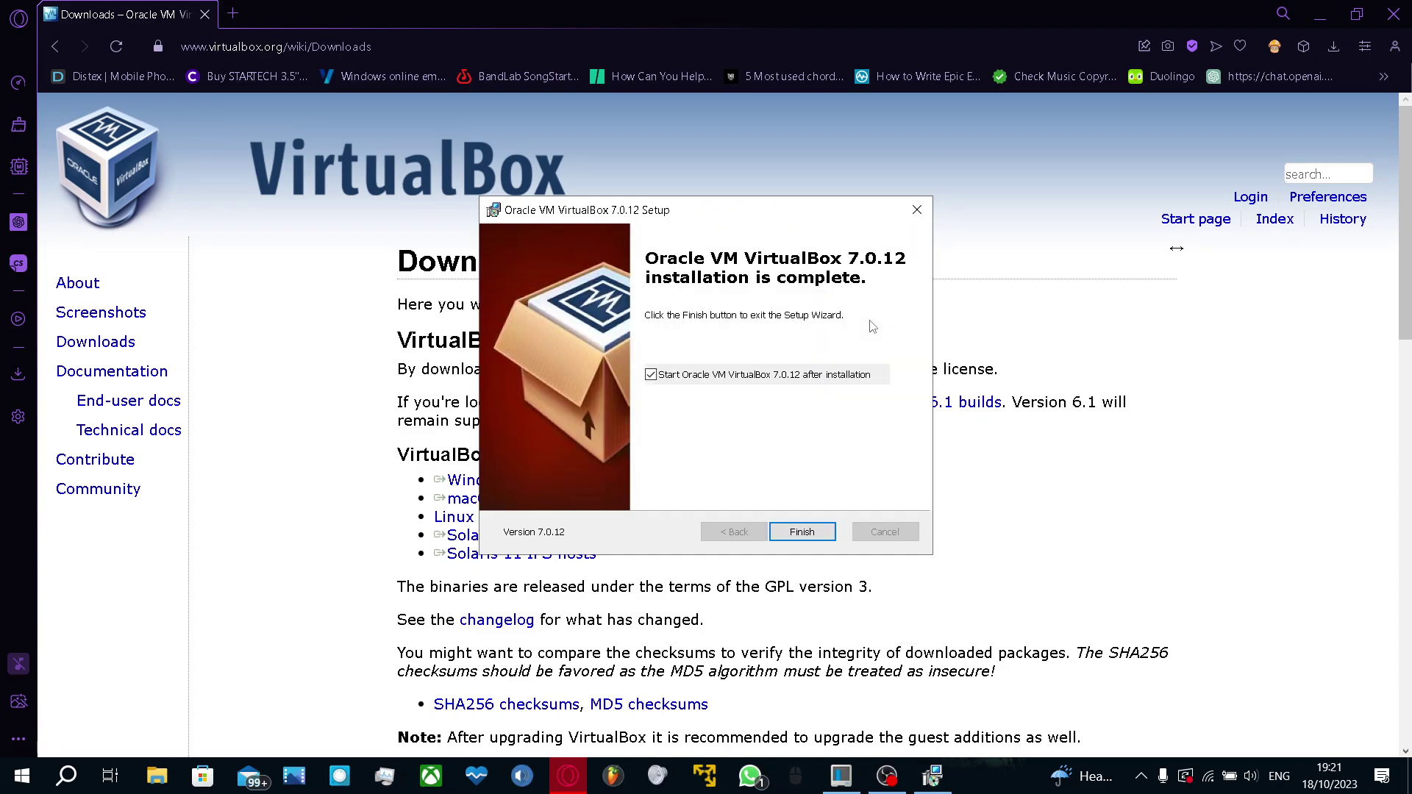
pyautogui.click(806, 536)
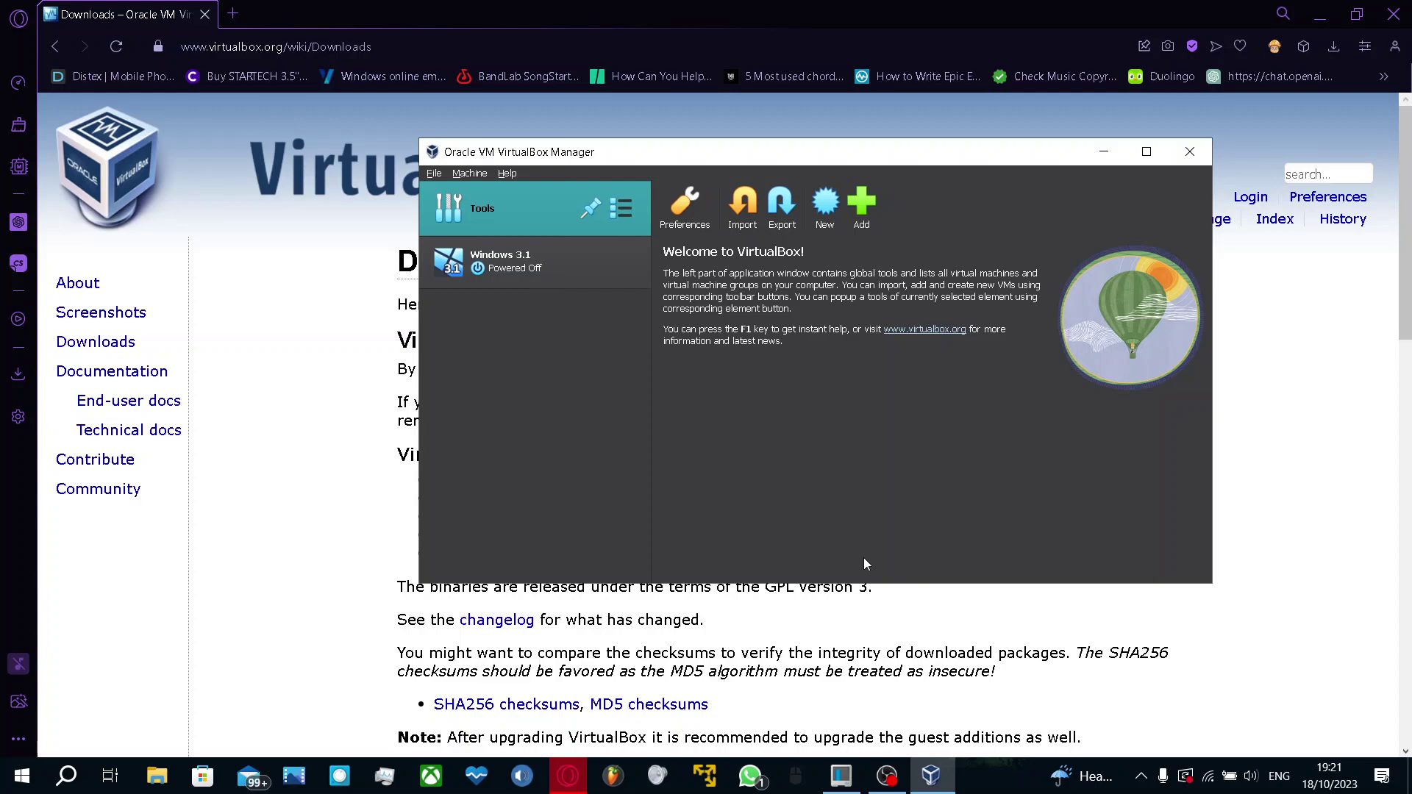
# Start a new virtual machine named win3.1P with version Windows 3.1
pyautogui.click(543, 271)
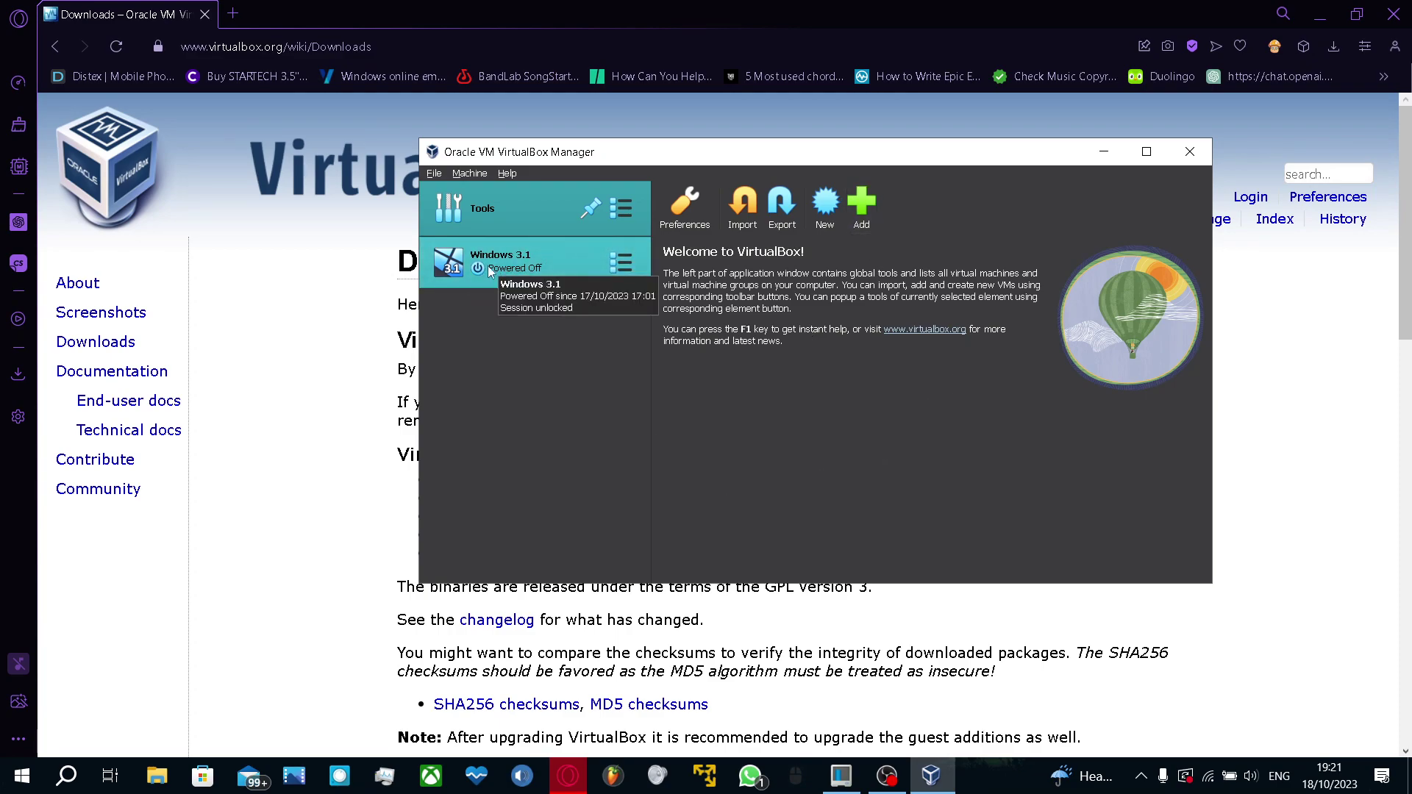
pyautogui.click(827, 230)
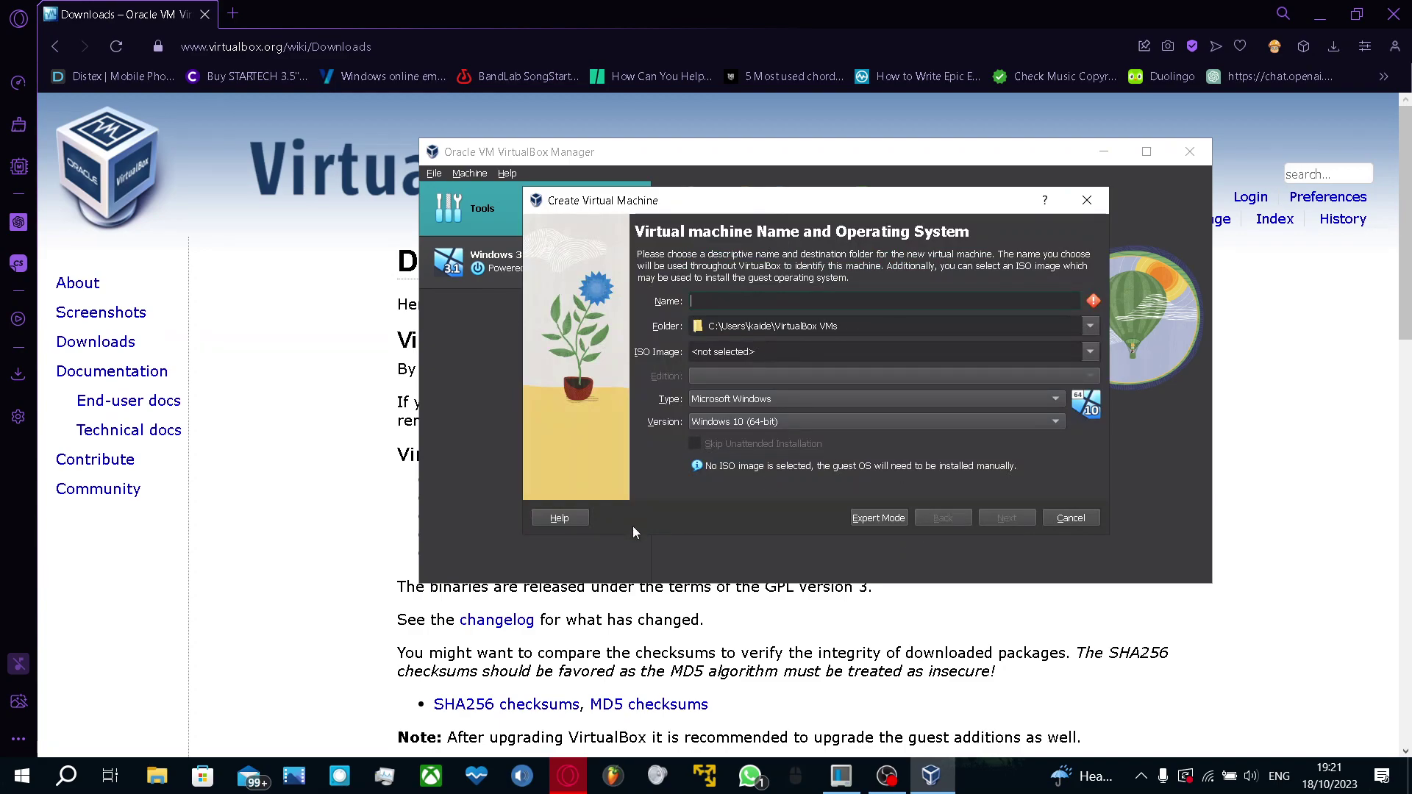
pyautogui.write('win3.1')
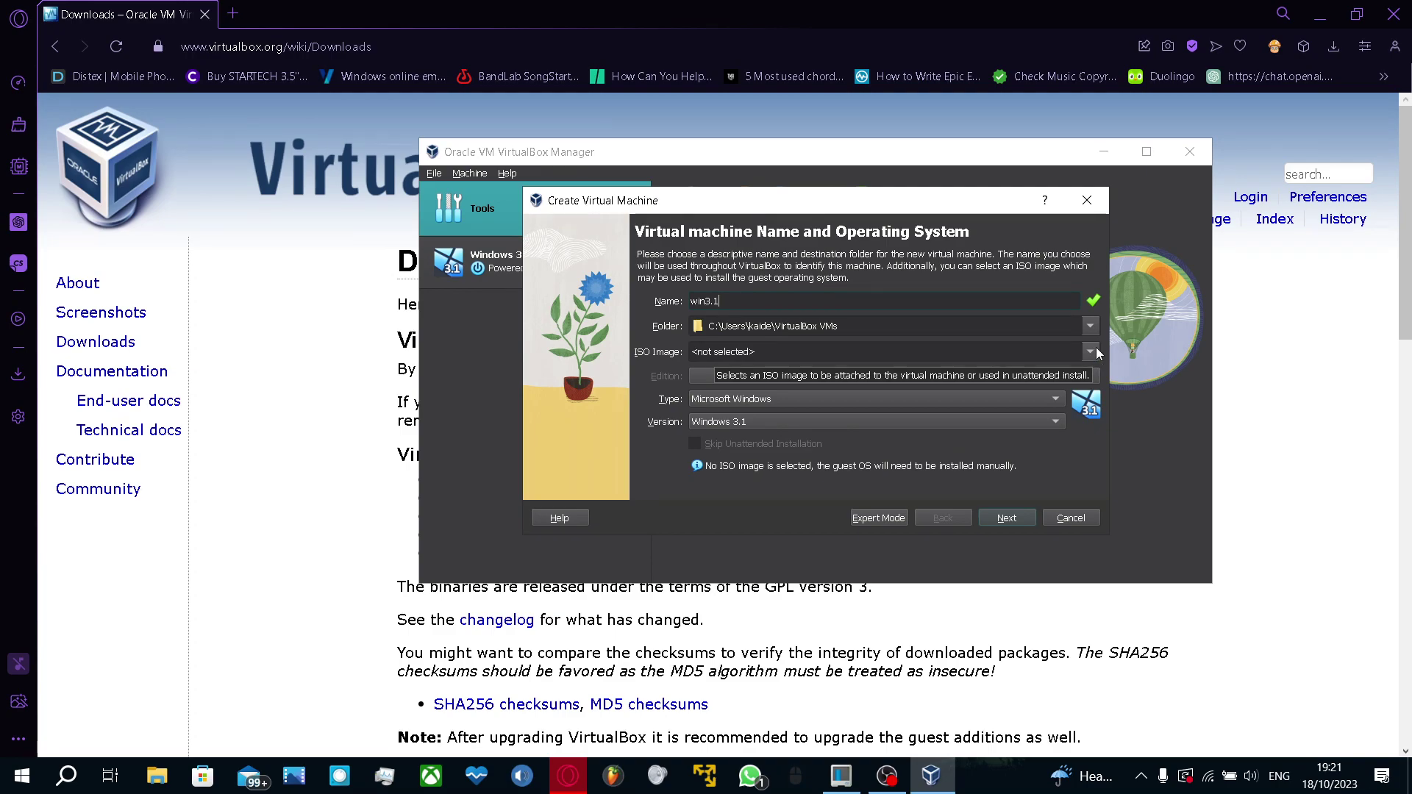
pyautogui.write('P')
pyautogui.click(984, 720)
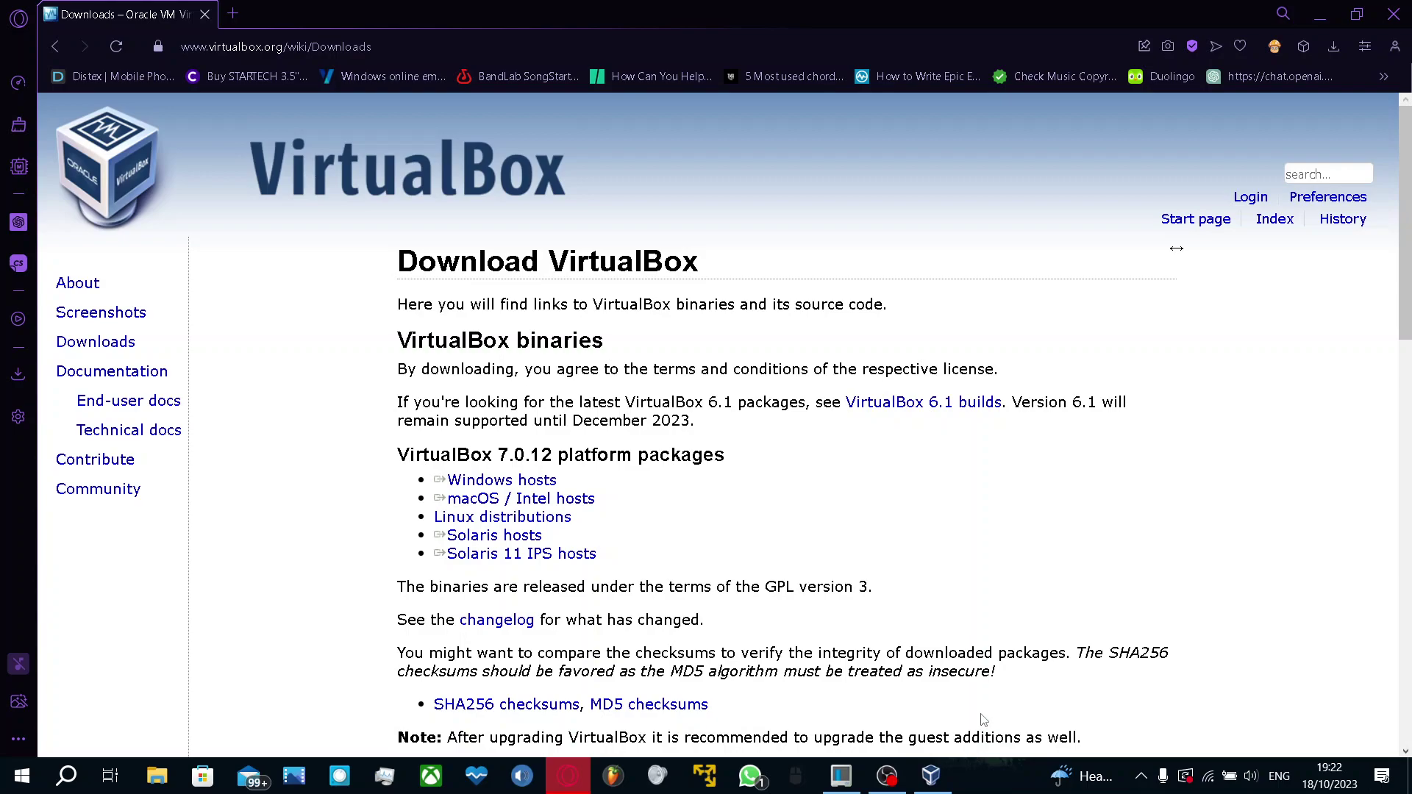
pyautogui.click(931, 776)
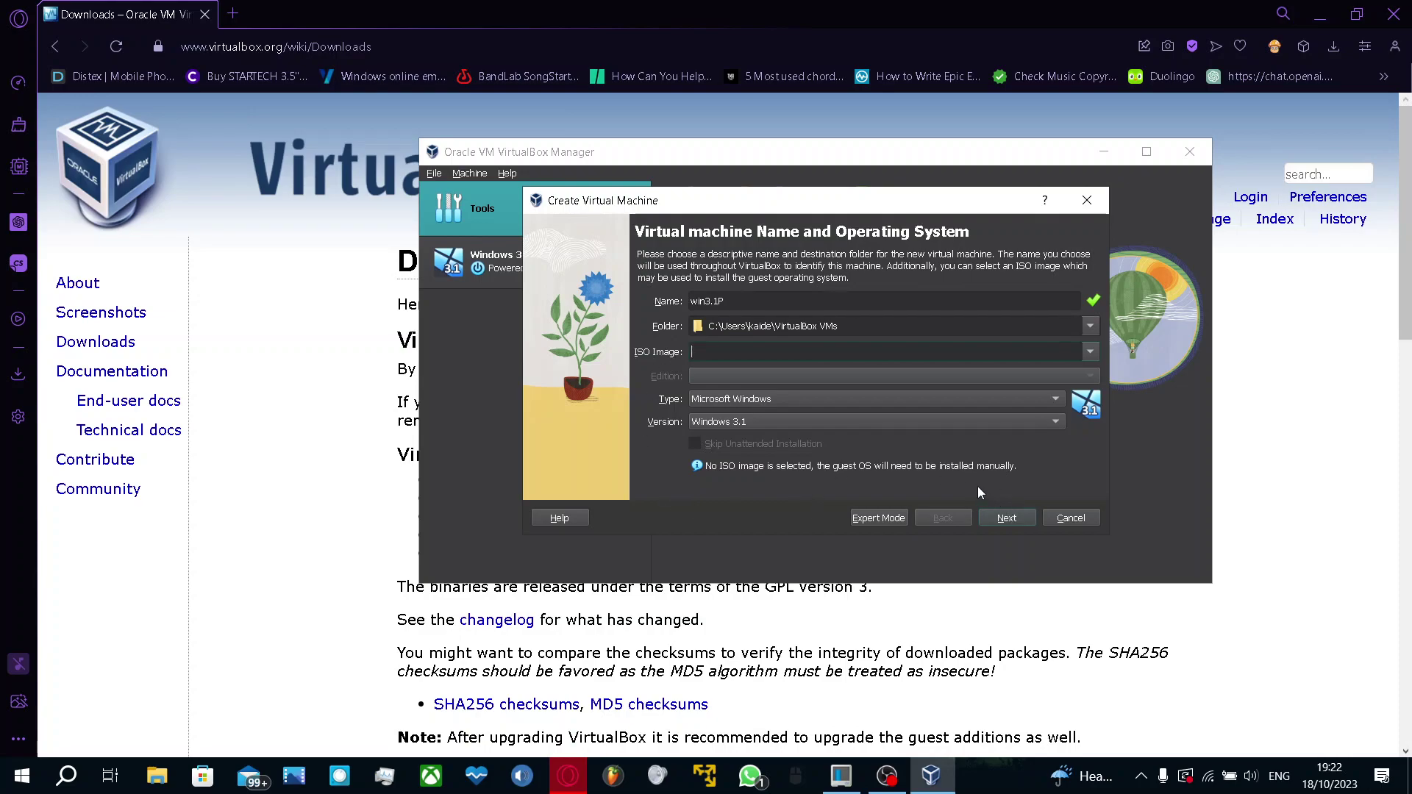
# Keep 32 MB memory, one CPU and a 1.00 GB disk, and create the machine
pyautogui.click(1007, 519)
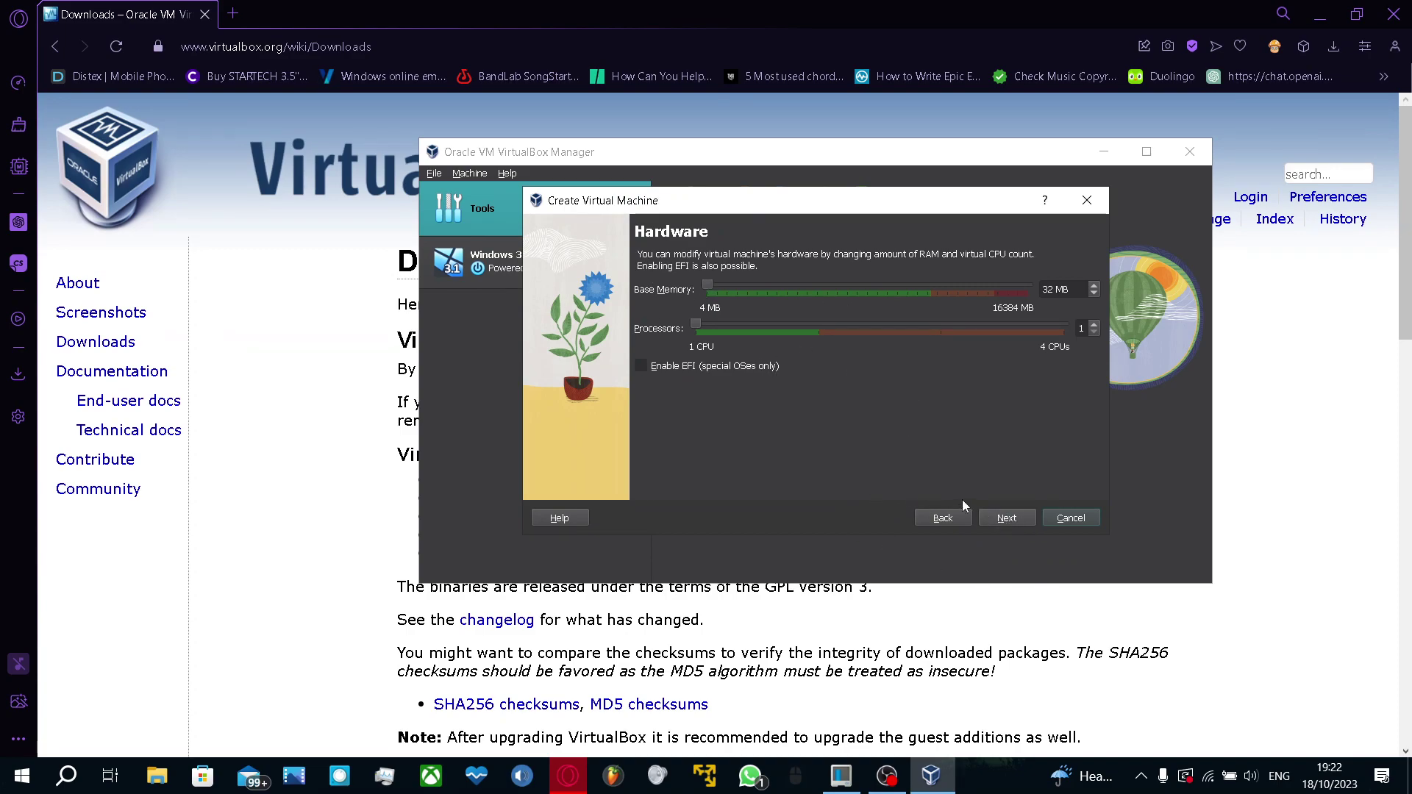
pyautogui.click(1004, 518)
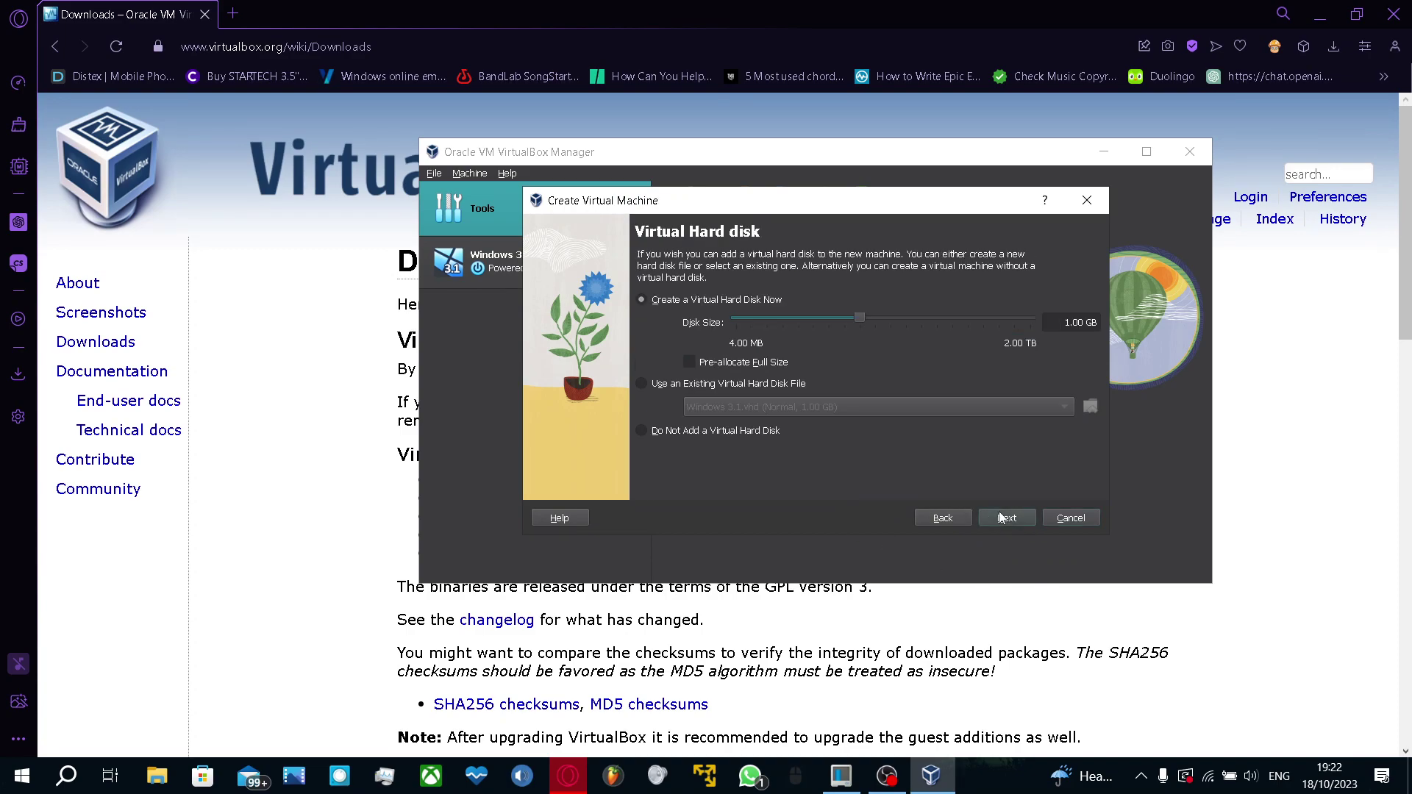
pyautogui.click(1002, 519)
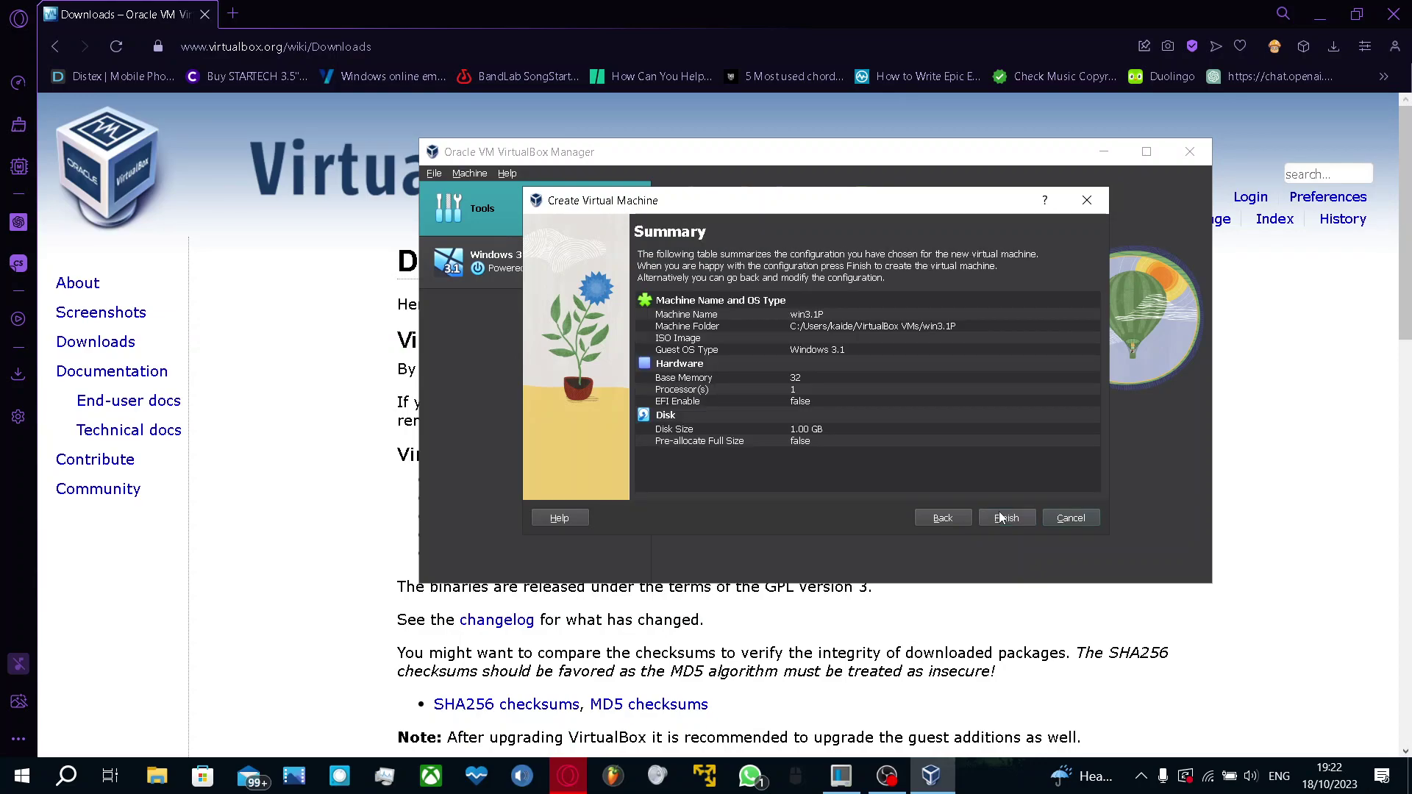
pyautogui.click(1005, 518)
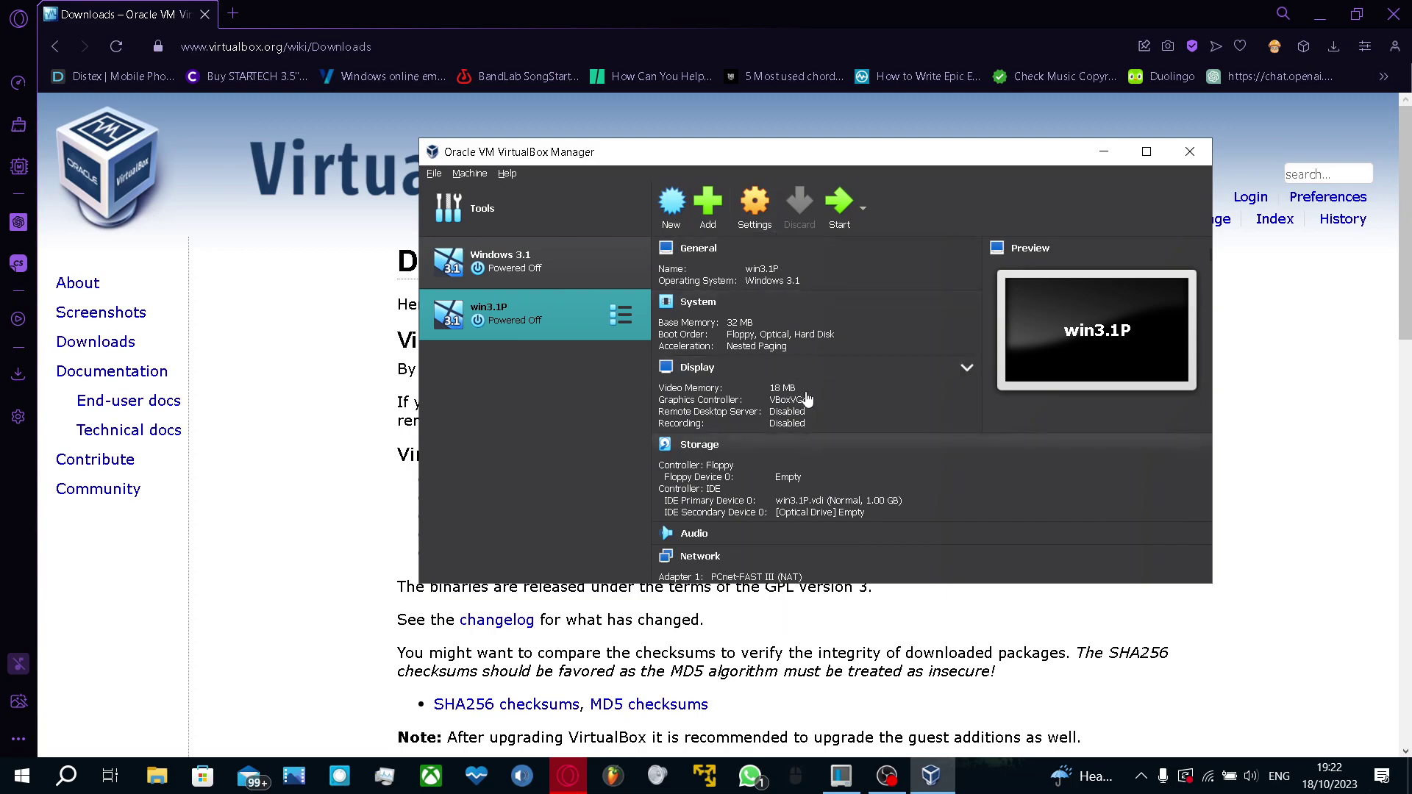
# In win3.1P's Storage settings, load msdos6.22 install floppies\DISK1.IMA into the floppy drive and save
pyautogui.click(754, 224)
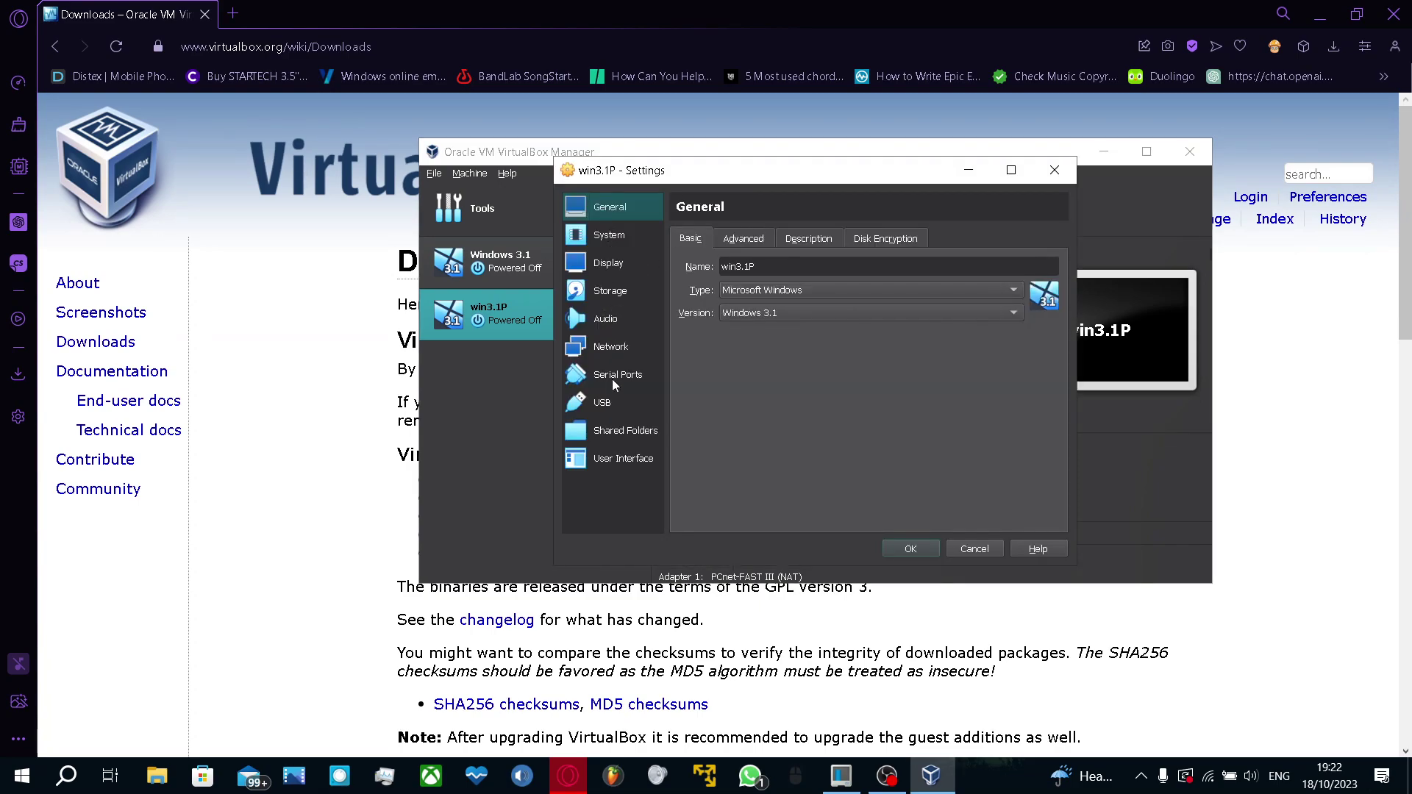
pyautogui.click(631, 296)
pyautogui.click(763, 286)
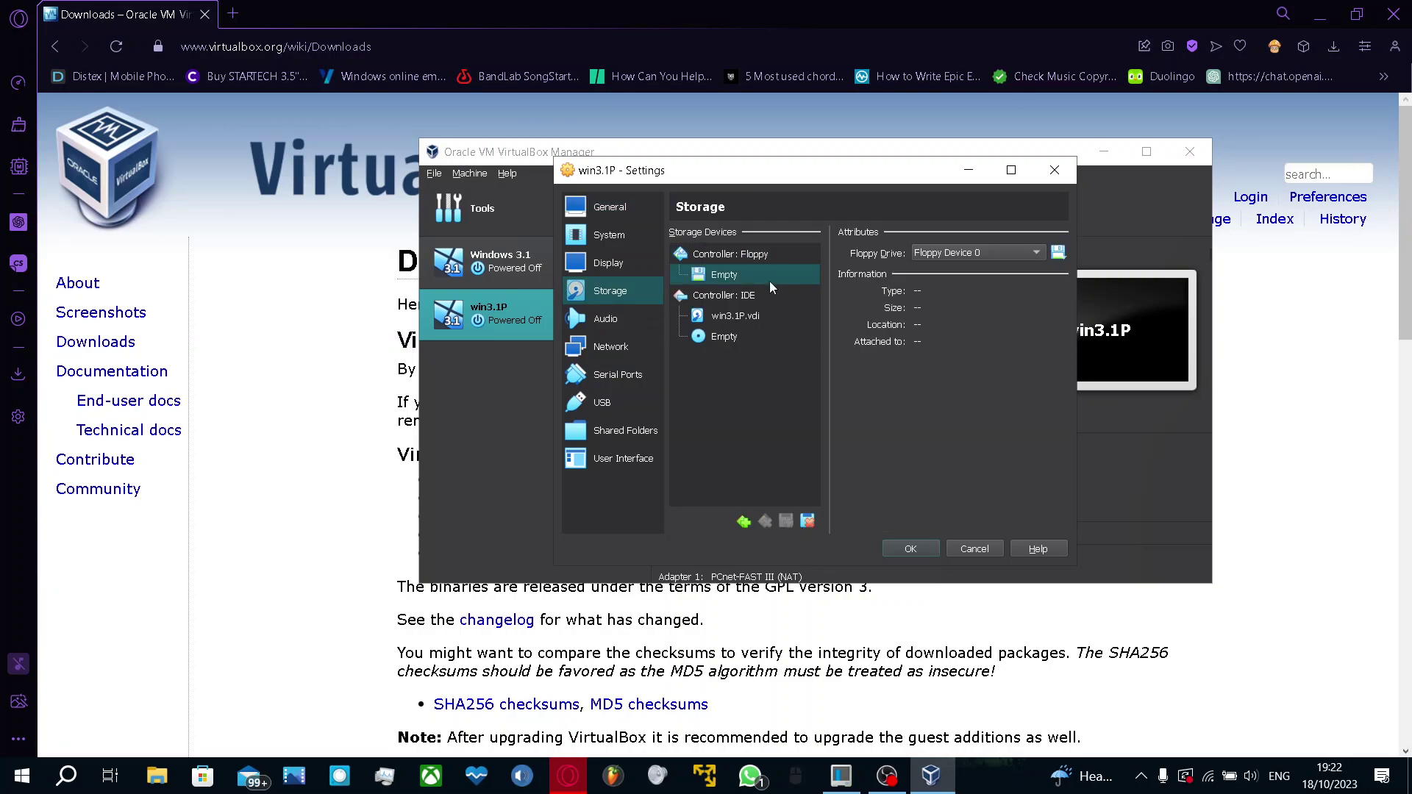
pyautogui.click(1058, 253)
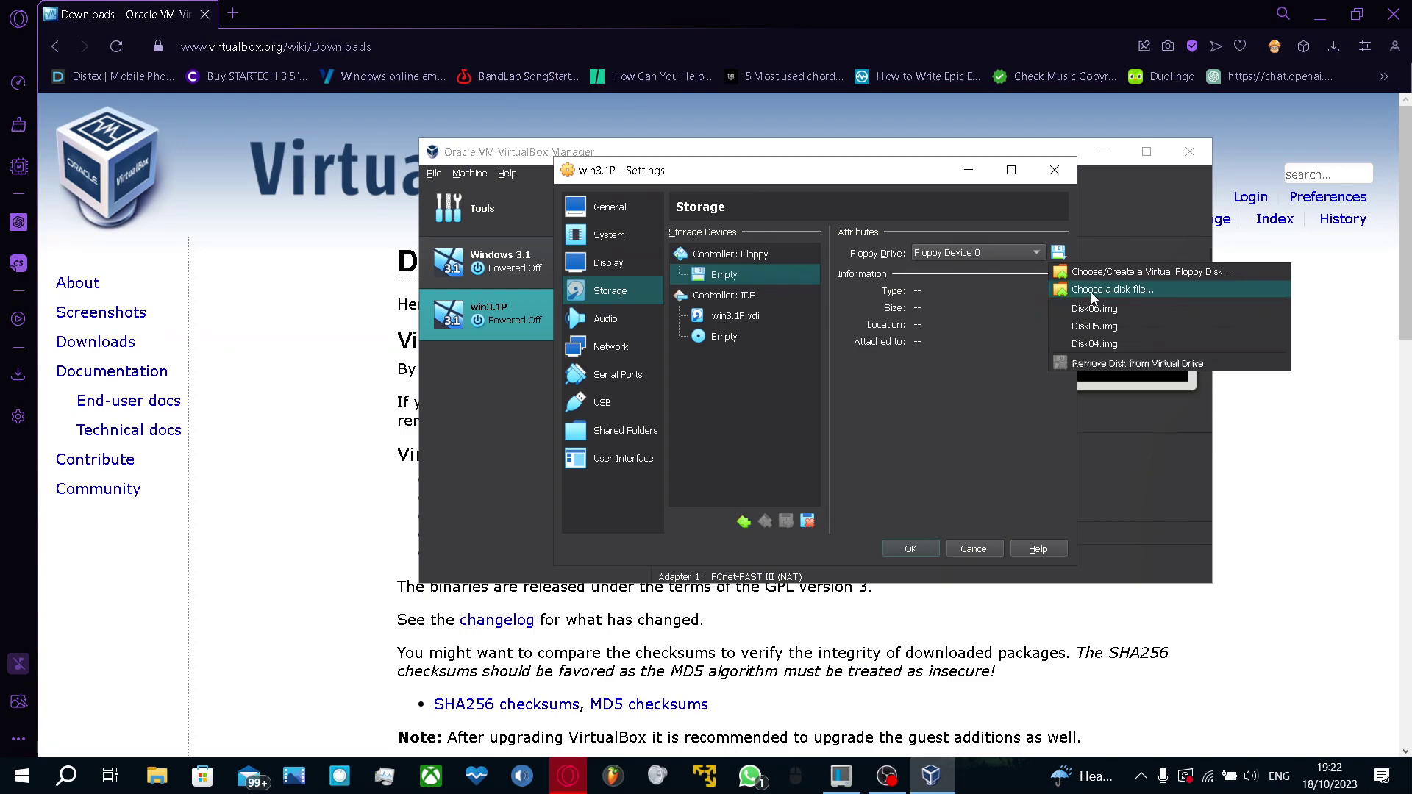
pyautogui.click(1096, 290)
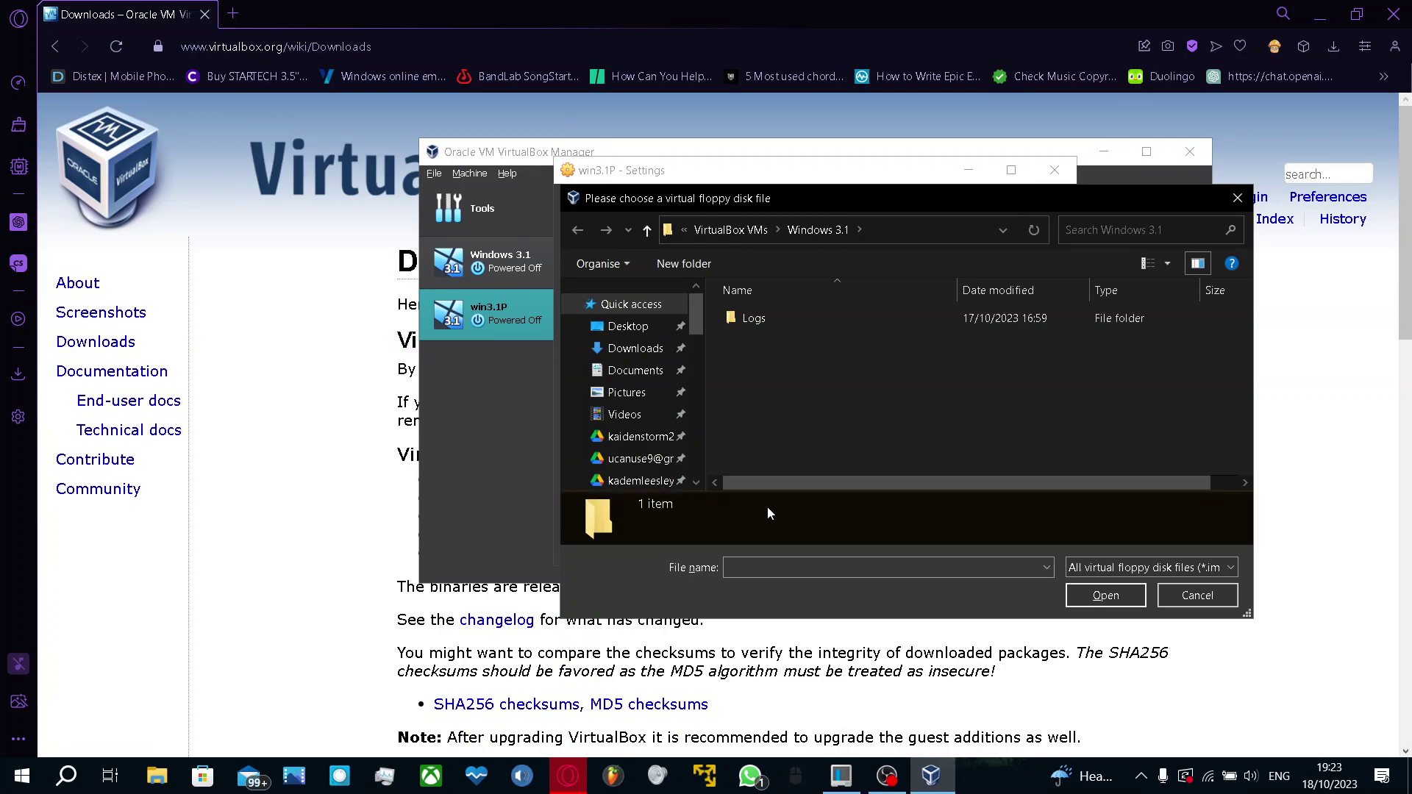
pyautogui.click(889, 782)
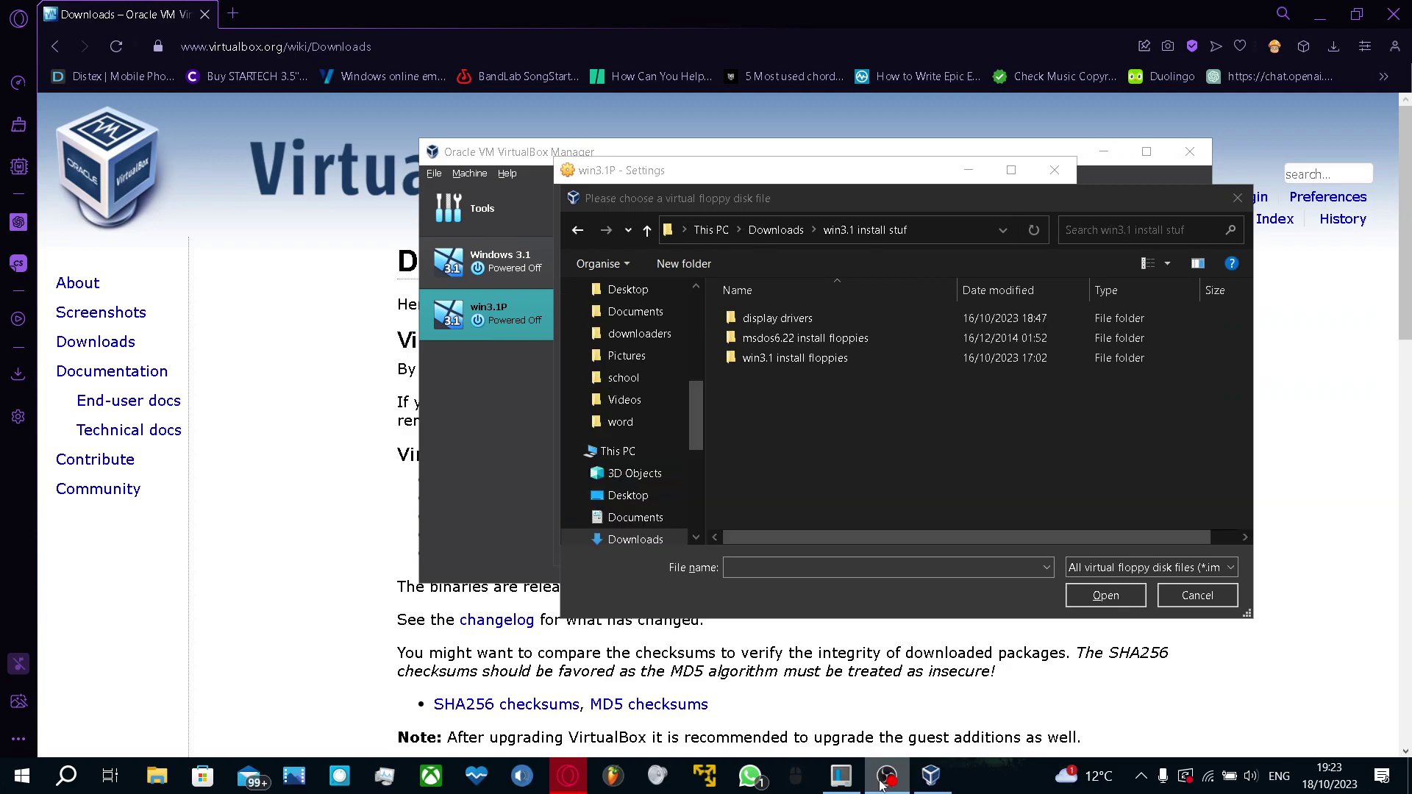
pyautogui.click(1319, 7)
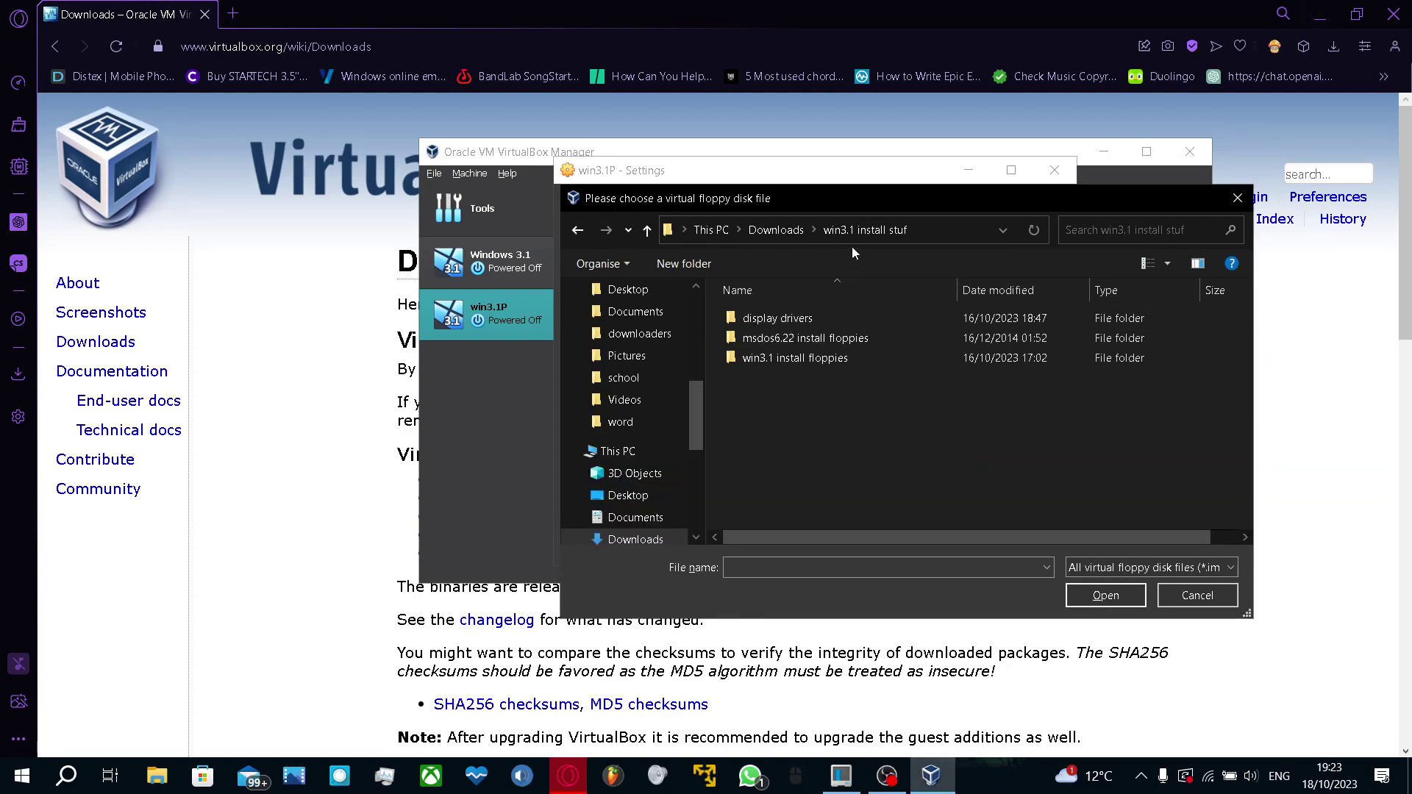
pyautogui.doubleClick(826, 338)
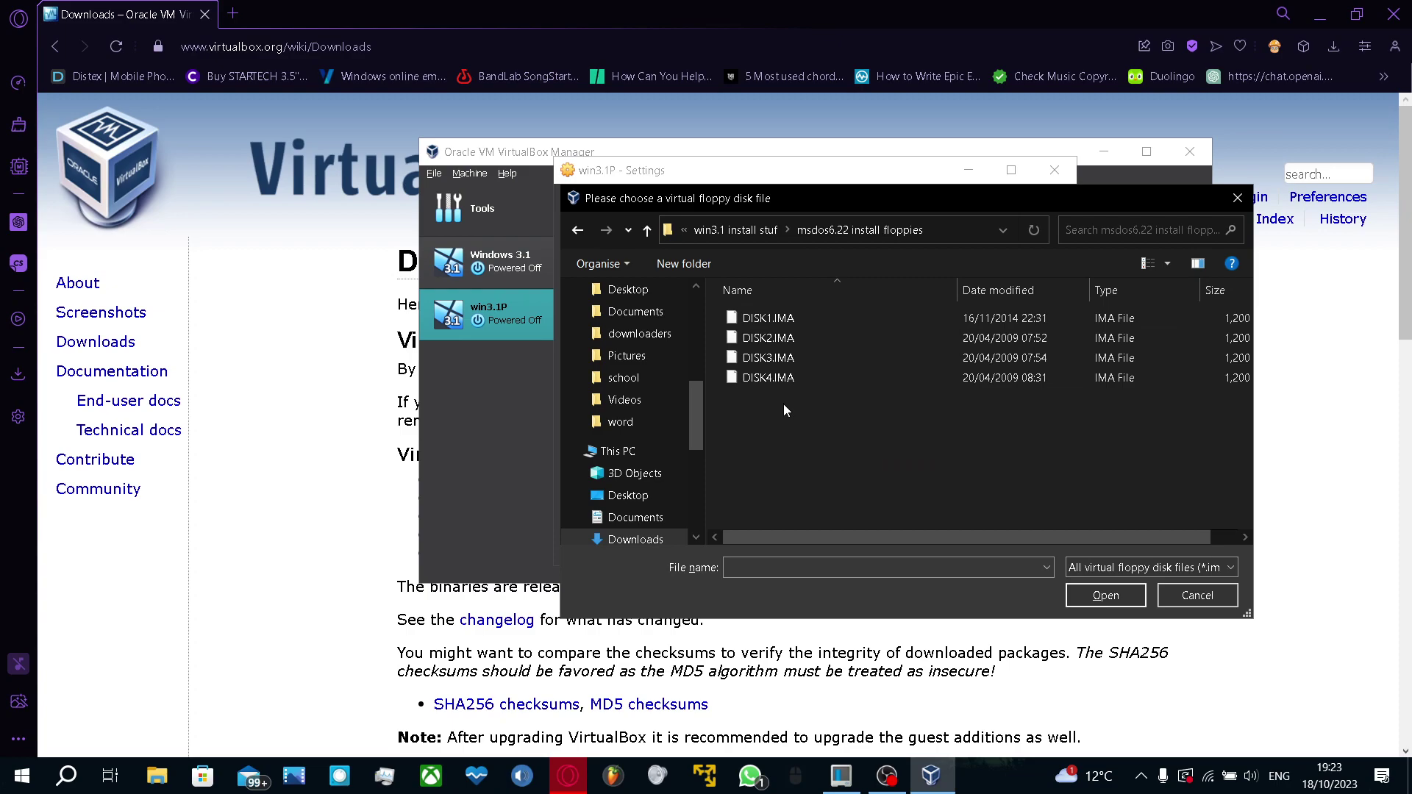
pyautogui.doubleClick(834, 315)
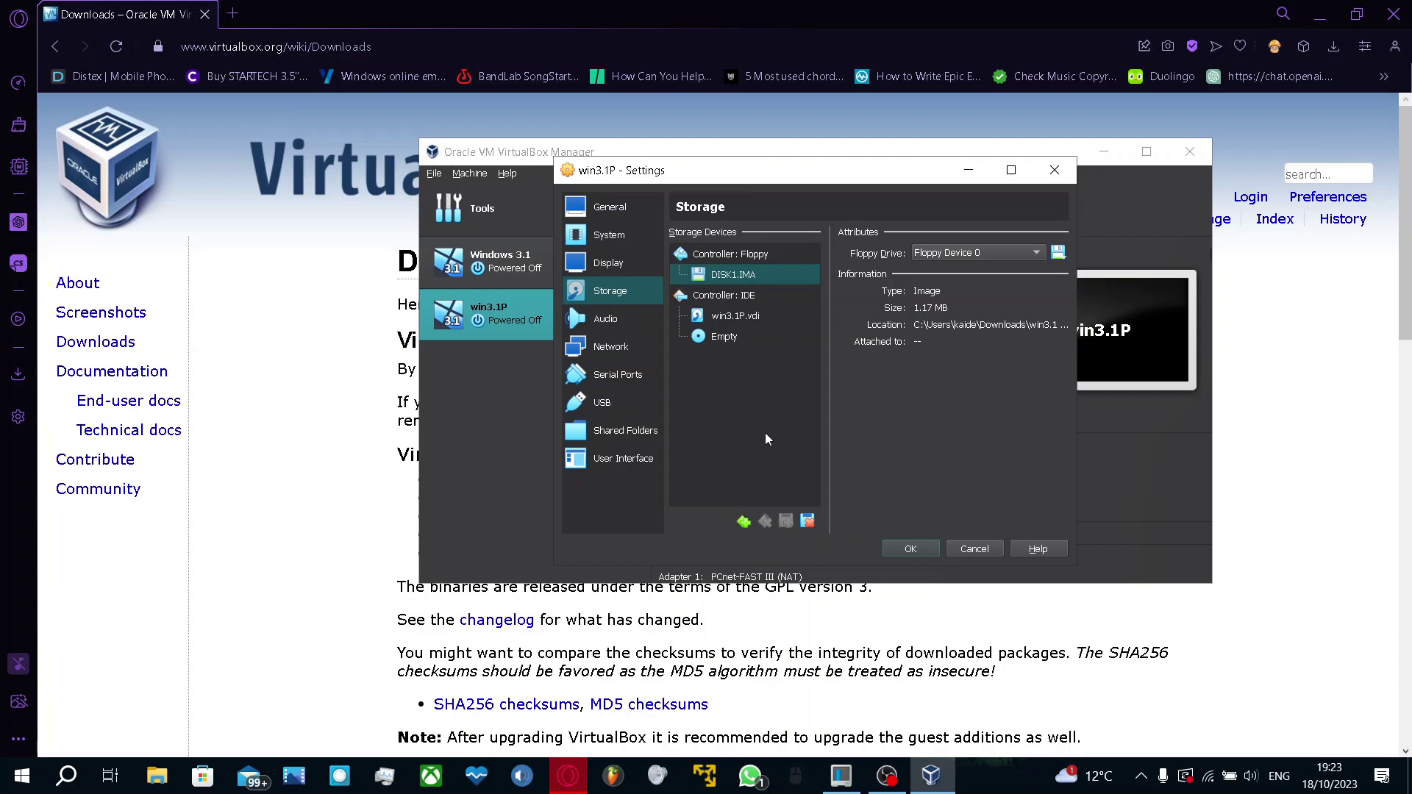
pyautogui.click(911, 549)
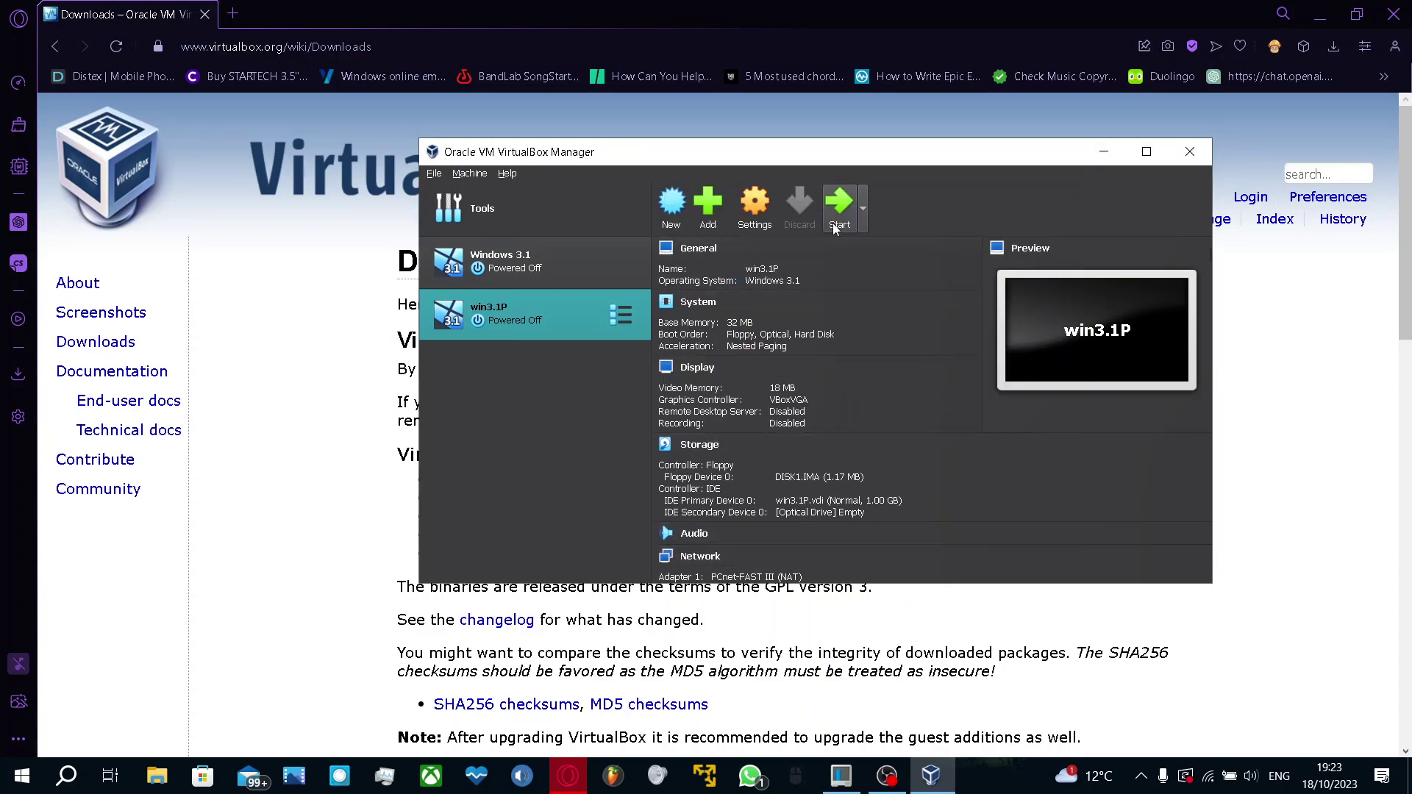
# Boot win3.1P and let MS-DOS Setup configure the unallocated disk and restart
pyautogui.click(838, 213)
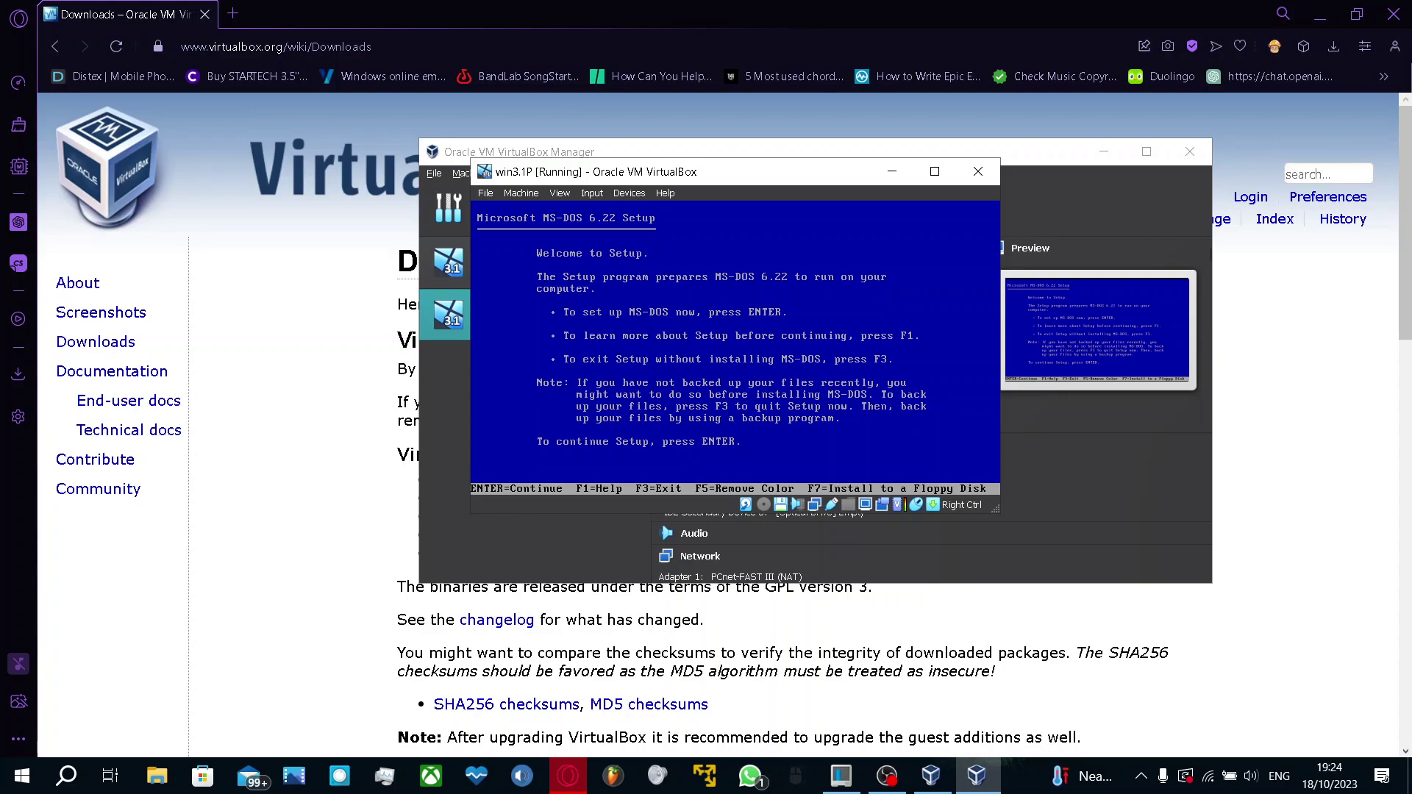
pyautogui.press('Return')
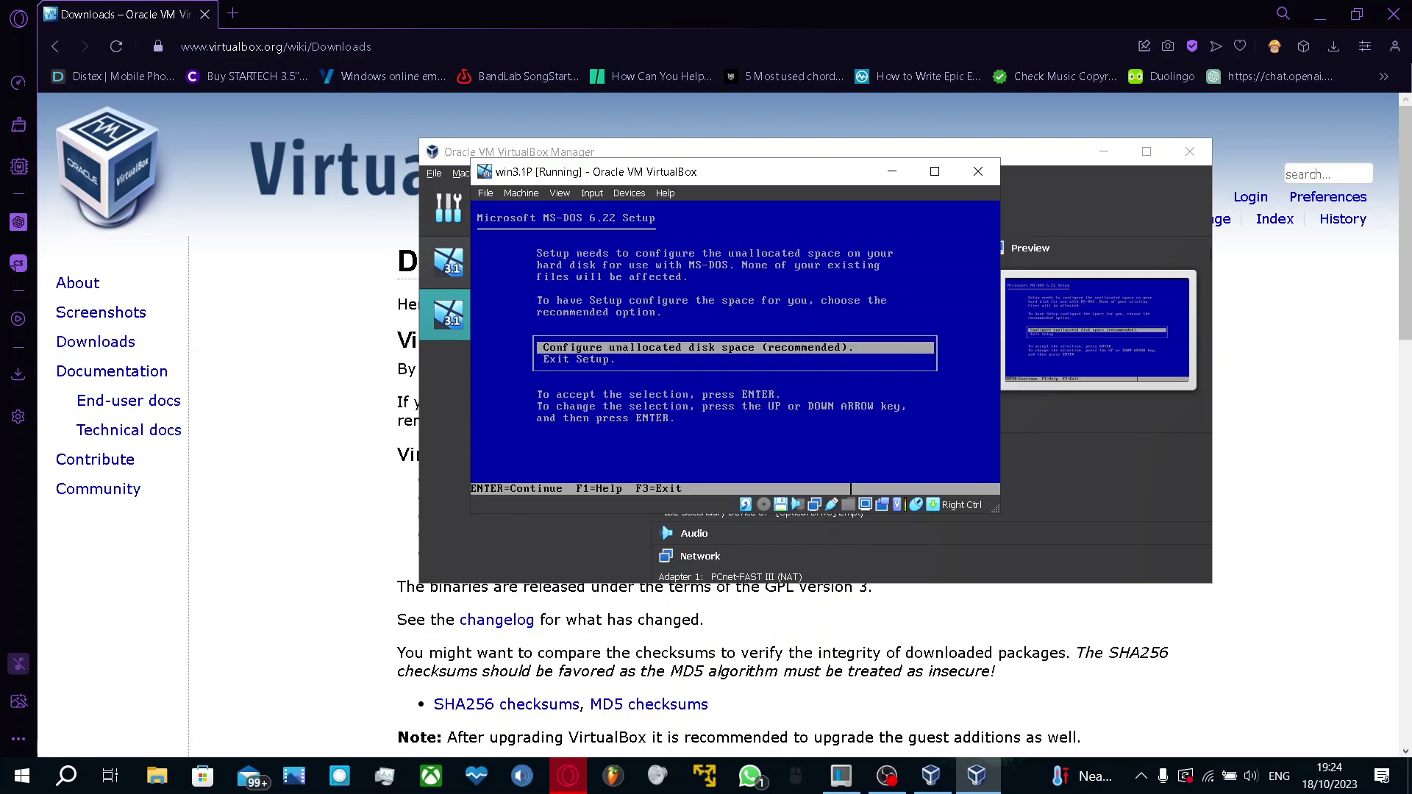
pyautogui.press('Return')
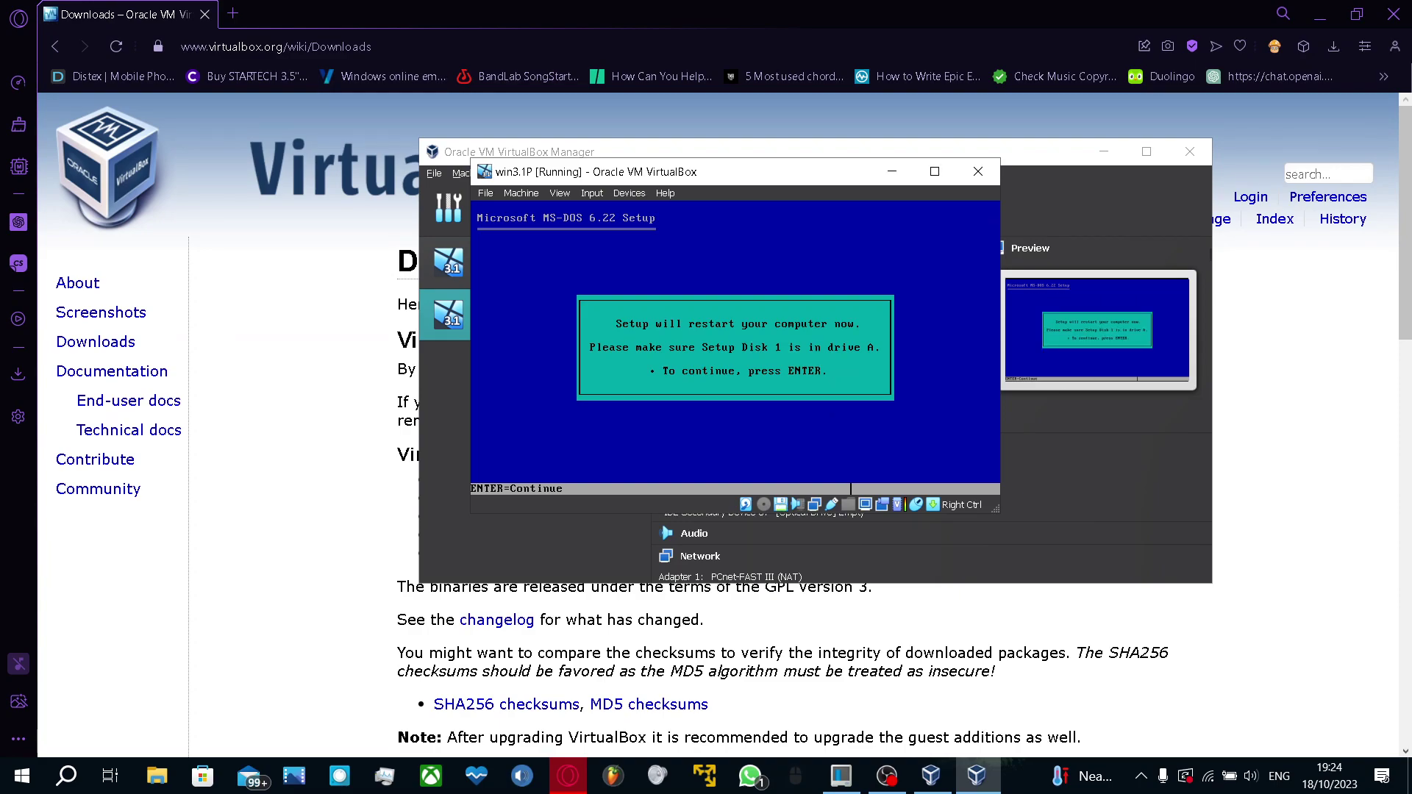
pyautogui.press('Return')
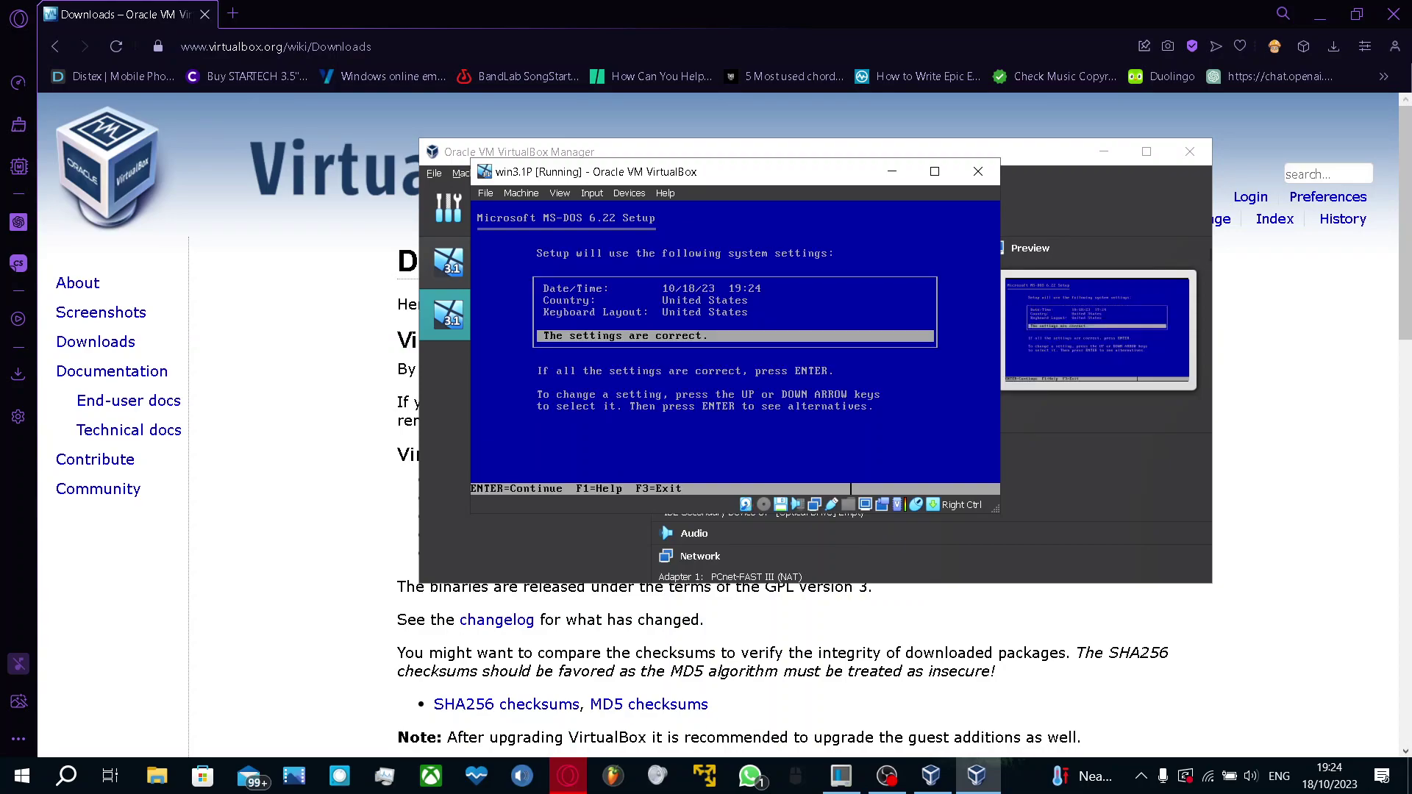
# Set country and keyboard layout to United Kingdom and install MS-DOS to C:\DOS
pyautogui.press('Up')
pyautogui.press('Down')
pyautogui.press('Up')
pyautogui.press('Up')
pyautogui.press('Down')
pyautogui.press('Up')
pyautogui.press('Down')
pyautogui.press('Down')
pyautogui.press('Control_R')
pyautogui.click(888, 776)
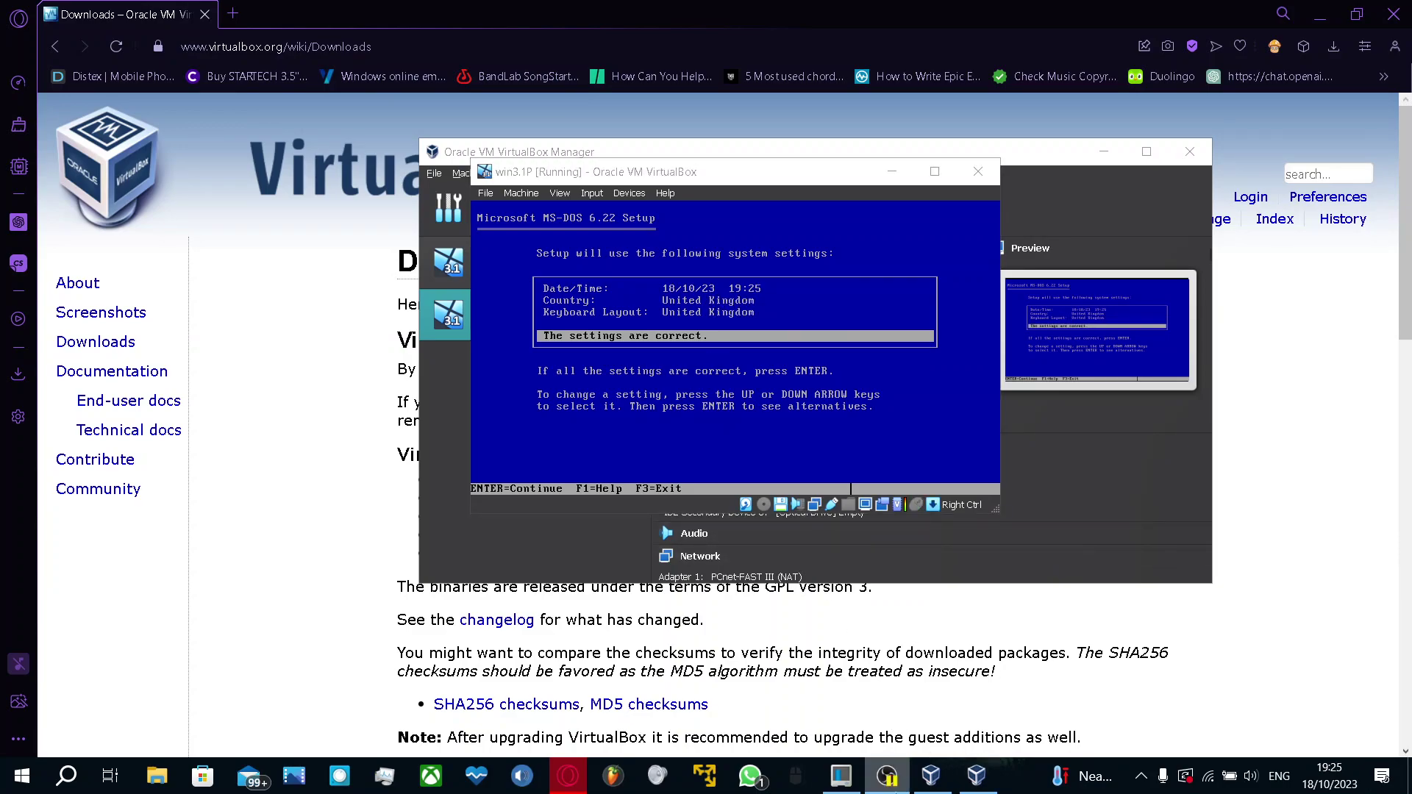
pyautogui.click(1313, 15)
pyautogui.click(777, 356)
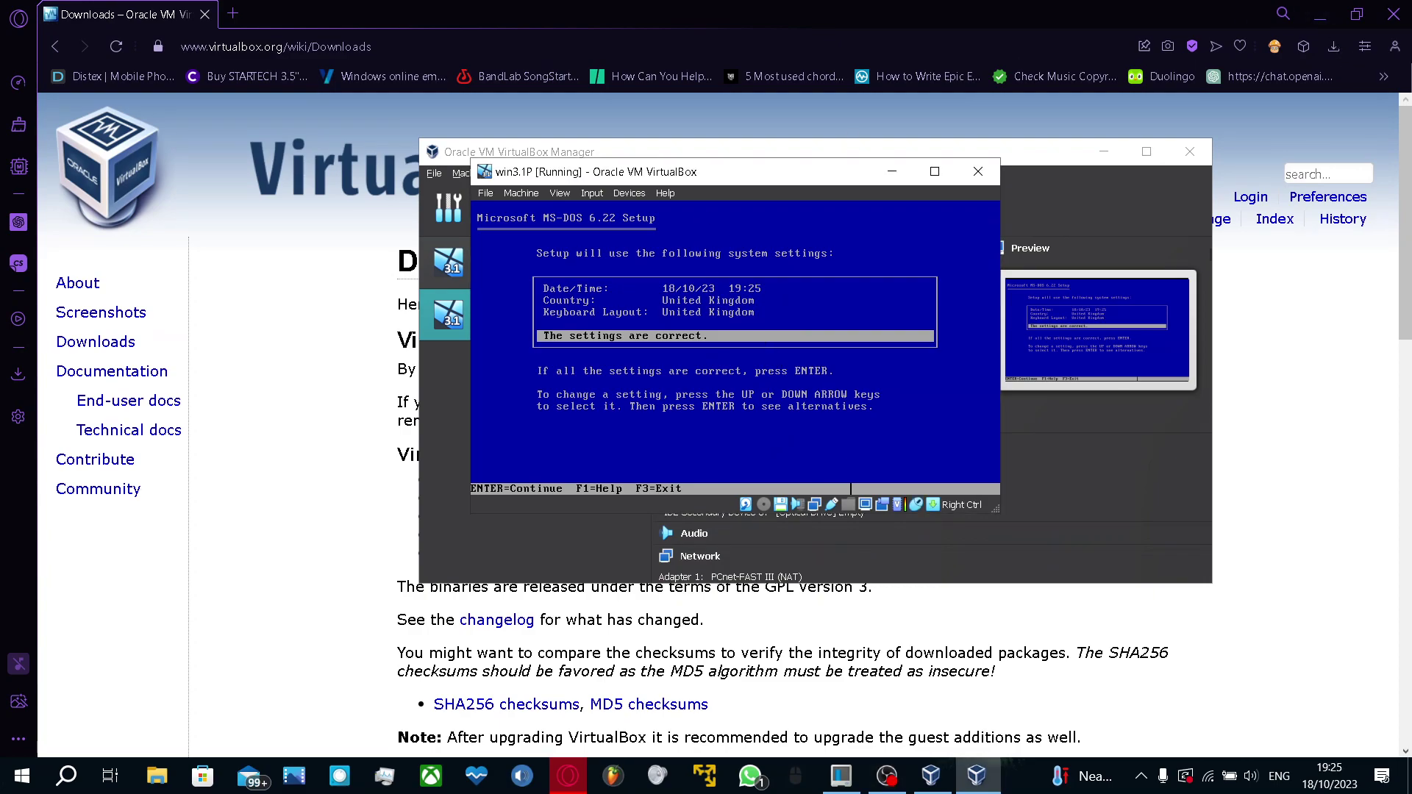
pyautogui.press('Return')
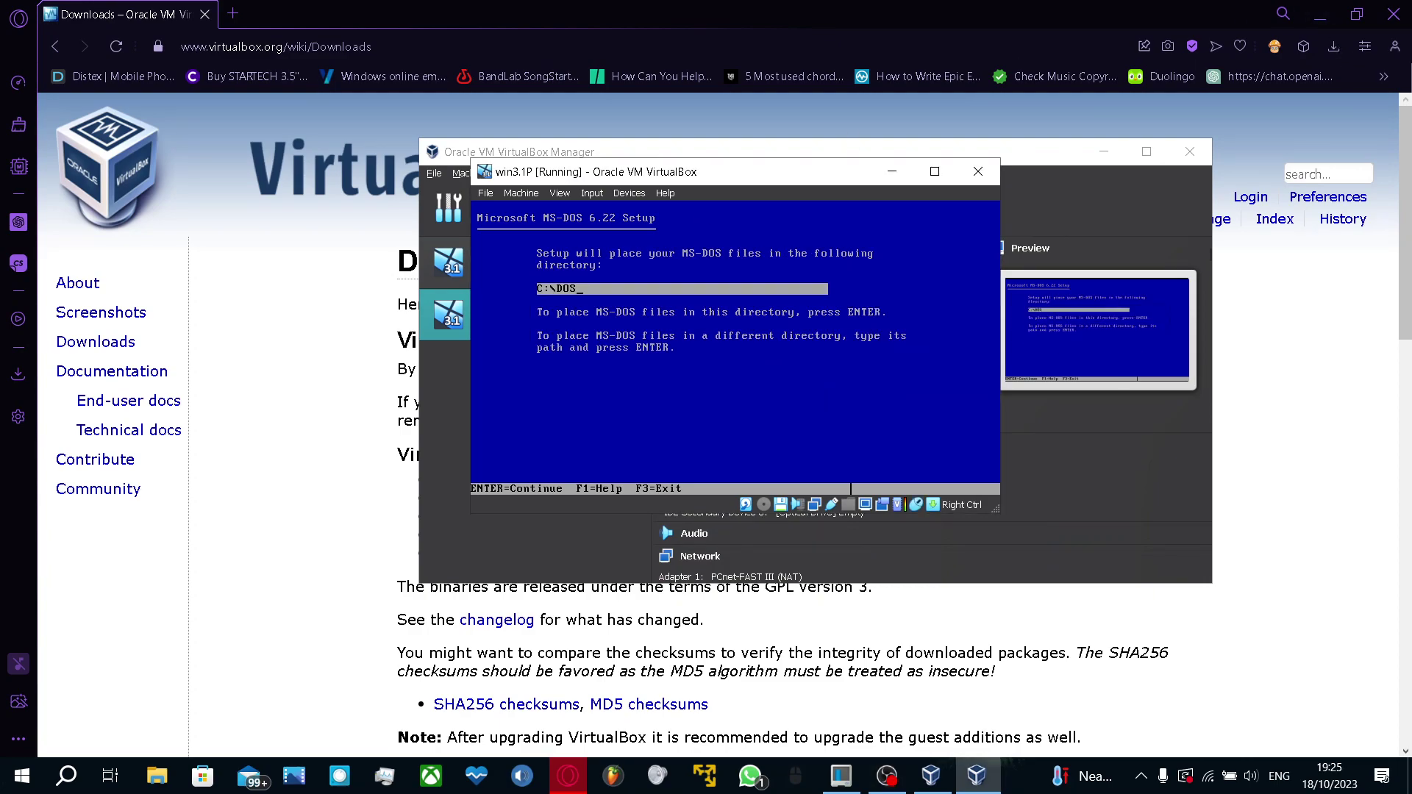
pyautogui.press('Return')
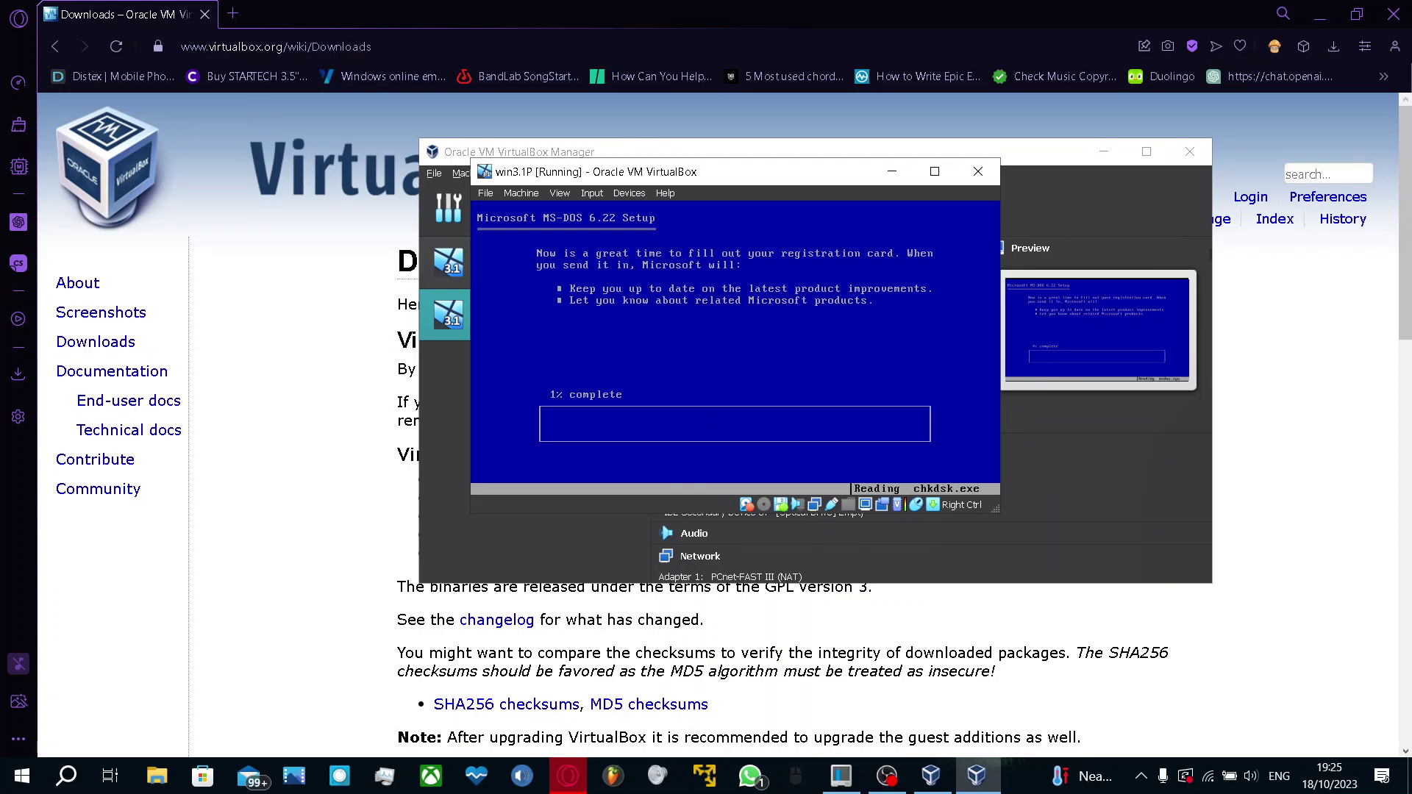
# Insert DISK2.IMA into win3.1P's virtual floppy drive for MS-DOS Setup
pyautogui.press('Control_R')
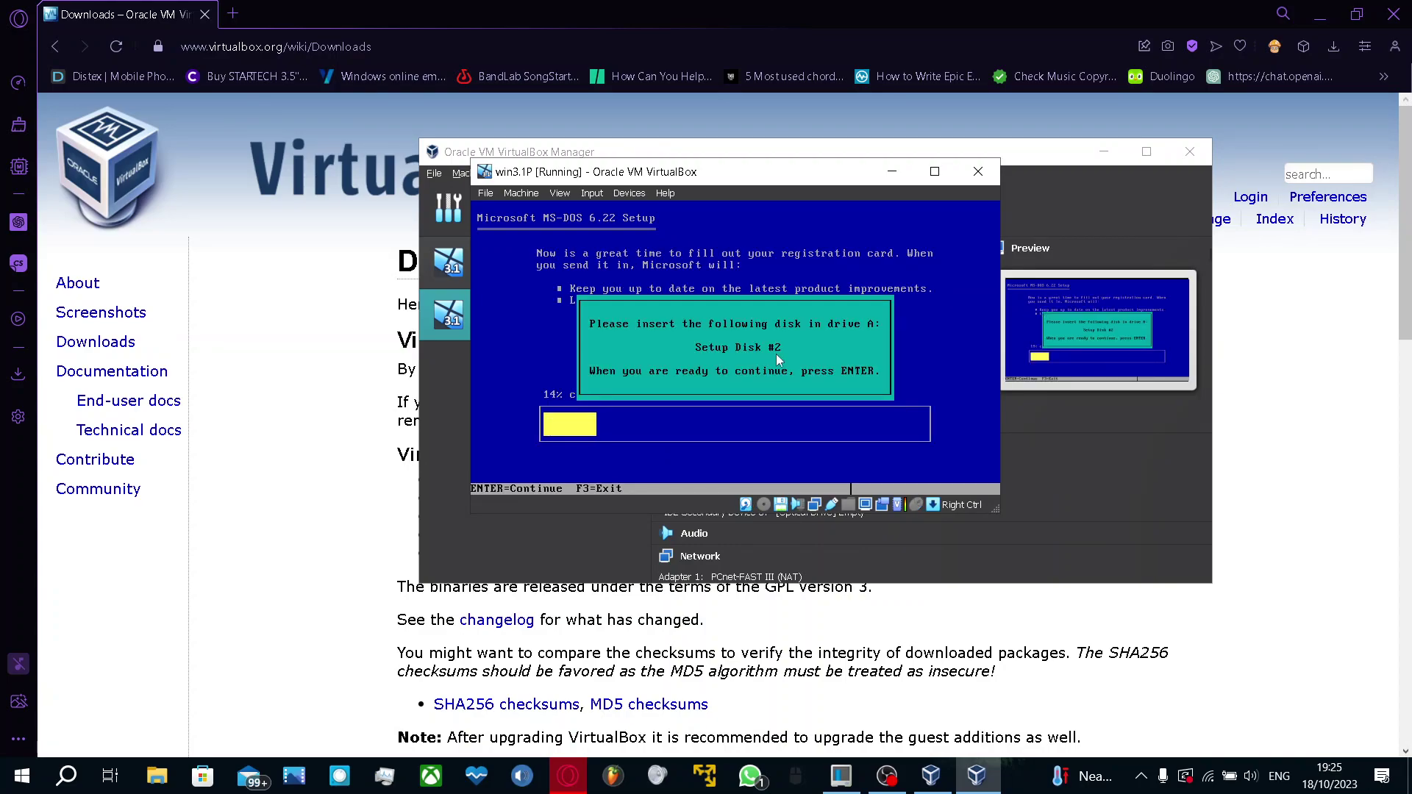
pyautogui.click(629, 192)
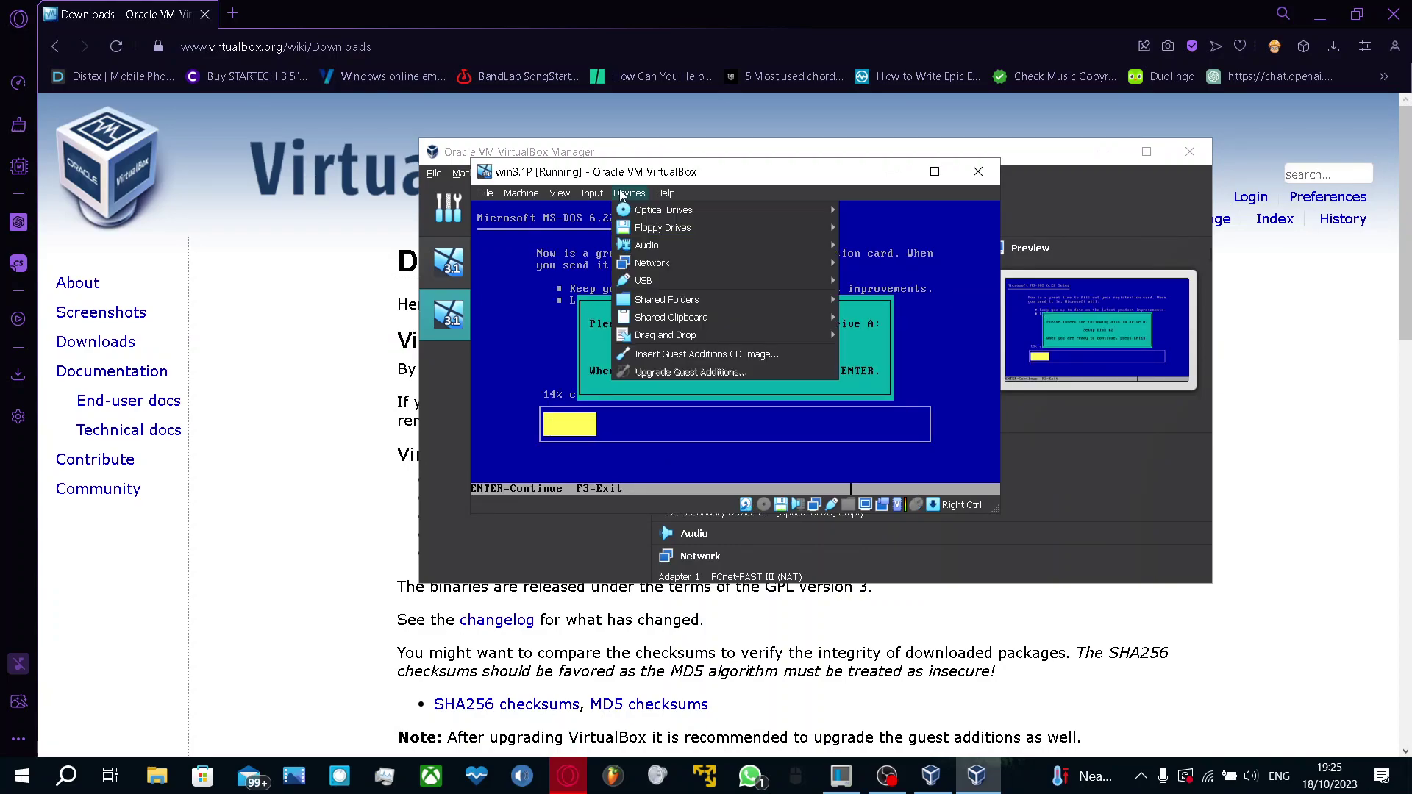
pyautogui.moveTo(662, 227)
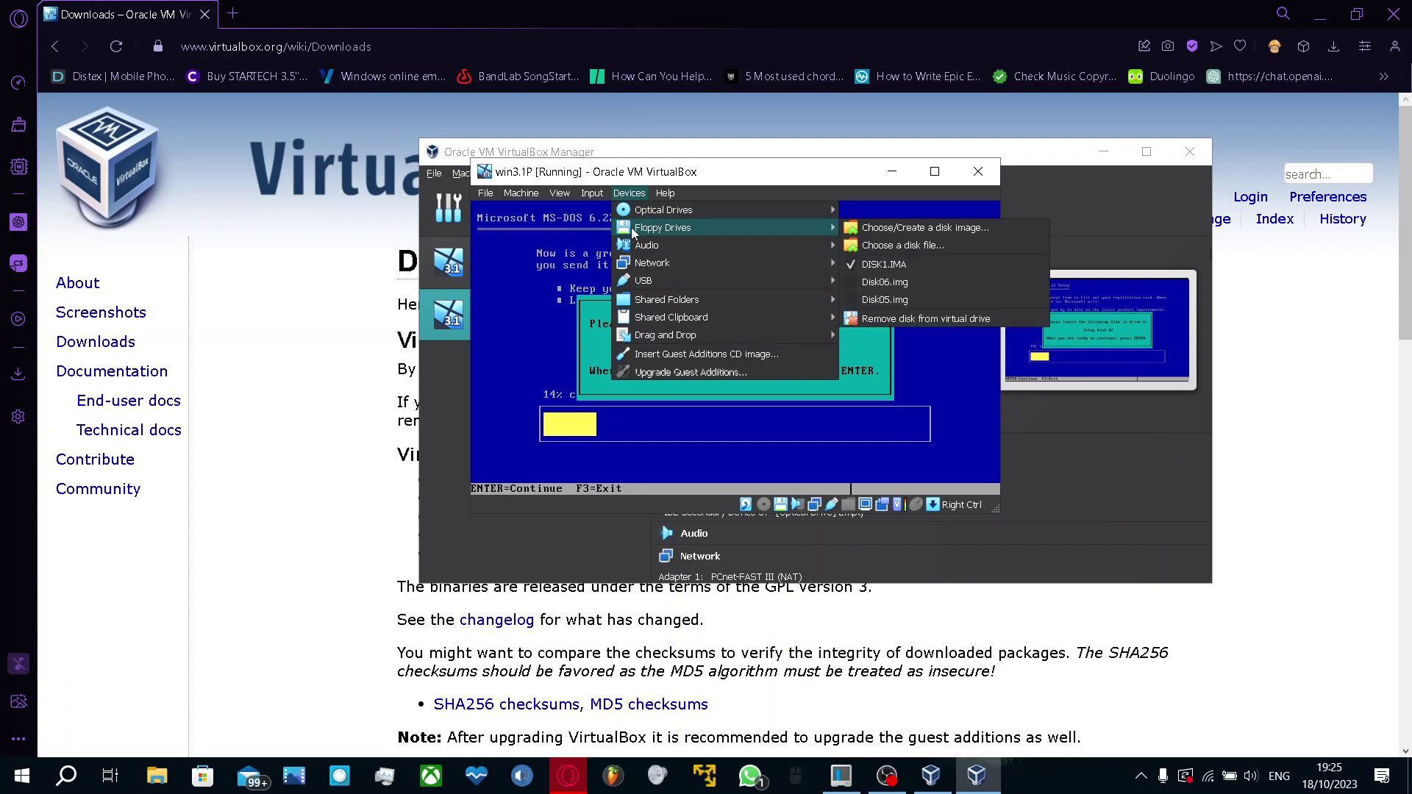
pyautogui.click(934, 243)
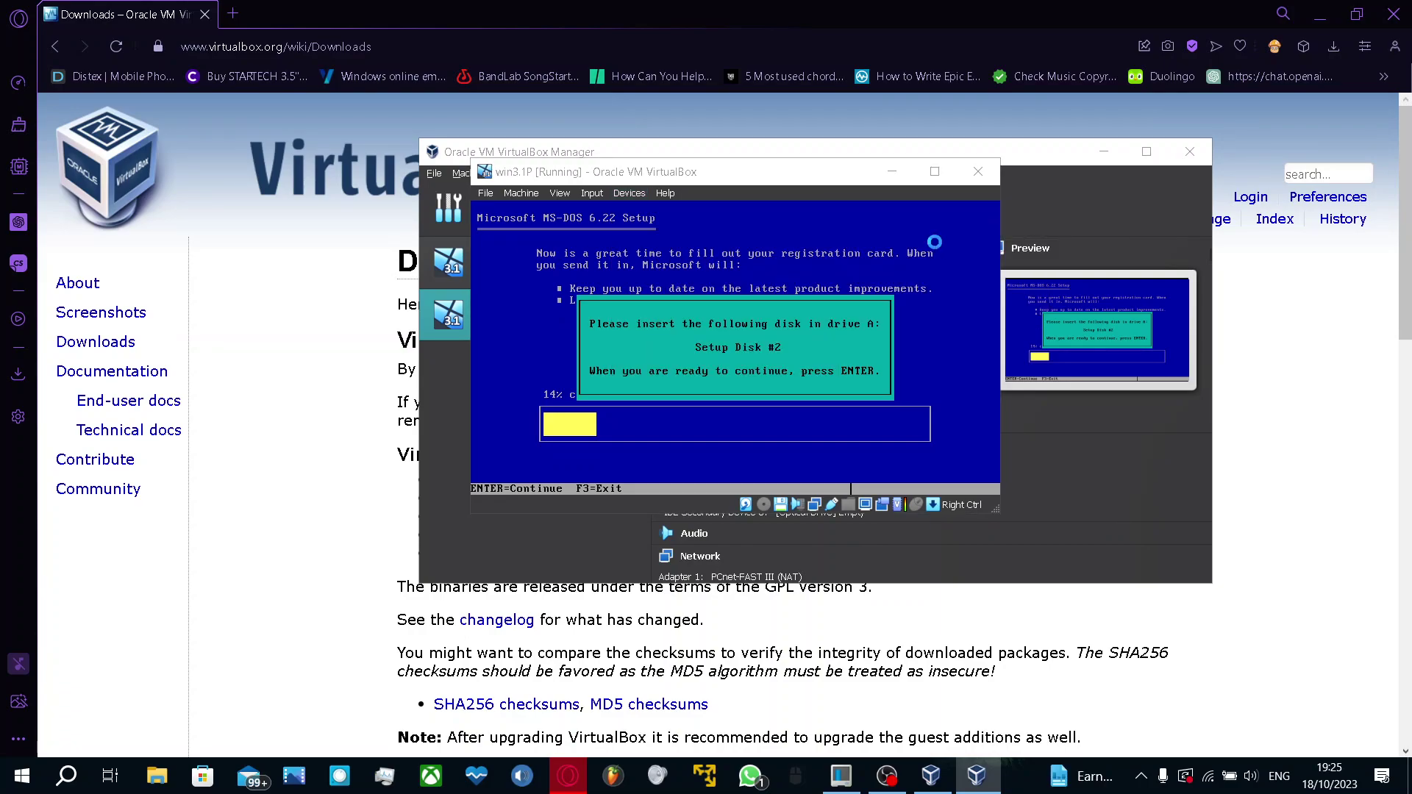
pyautogui.click(704, 349)
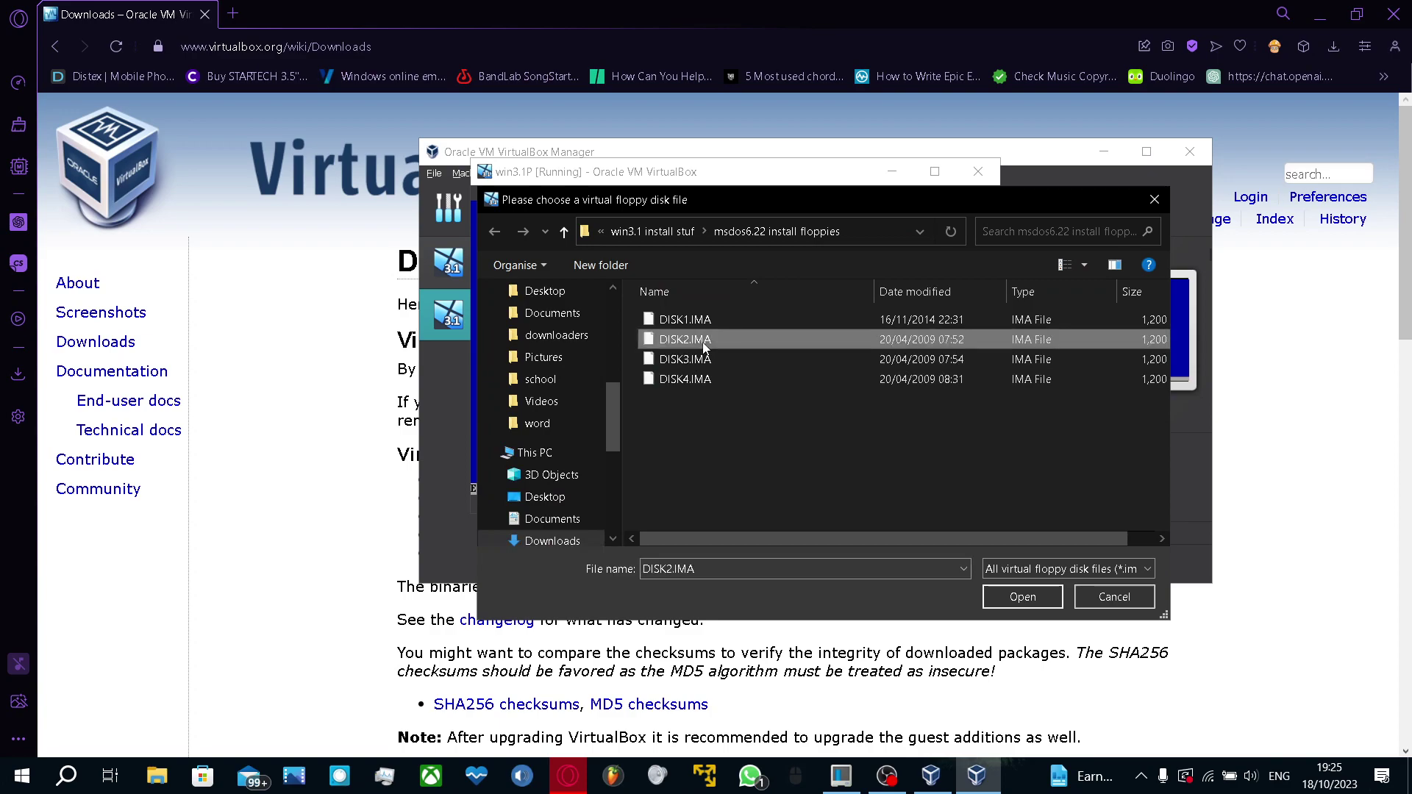
pyautogui.doubleClick(705, 348)
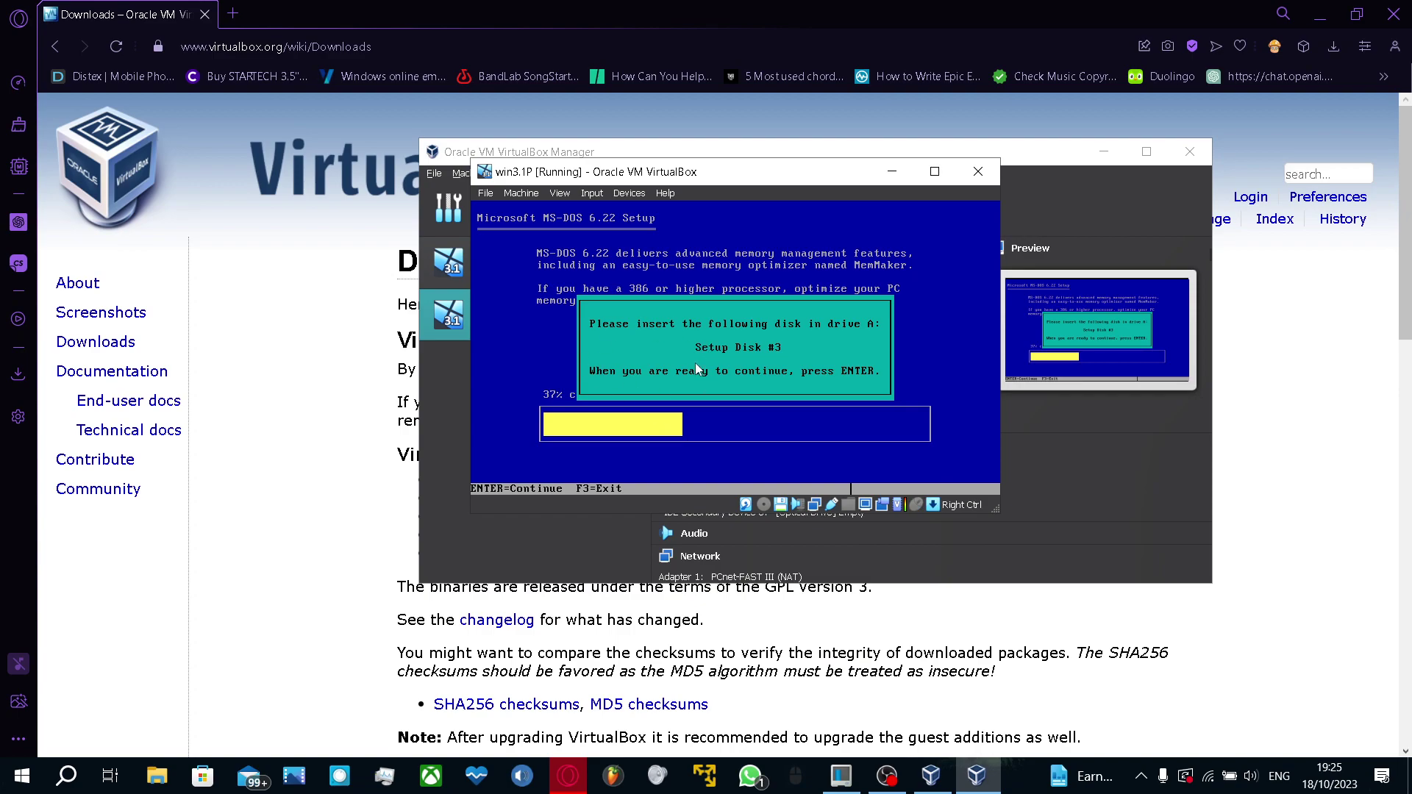
pyautogui.click(665, 337)
# Insert DISK3.IMA and continue MS-DOS Setup
pyautogui.press('Control_R')
pyautogui.click(629, 194)
pyautogui.moveTo(700, 221)
pyautogui.click(903, 253)
pyautogui.click(793, 359)
pyautogui.doubleClick(792, 360)
pyautogui.click(792, 356)
pyautogui.press('Return')
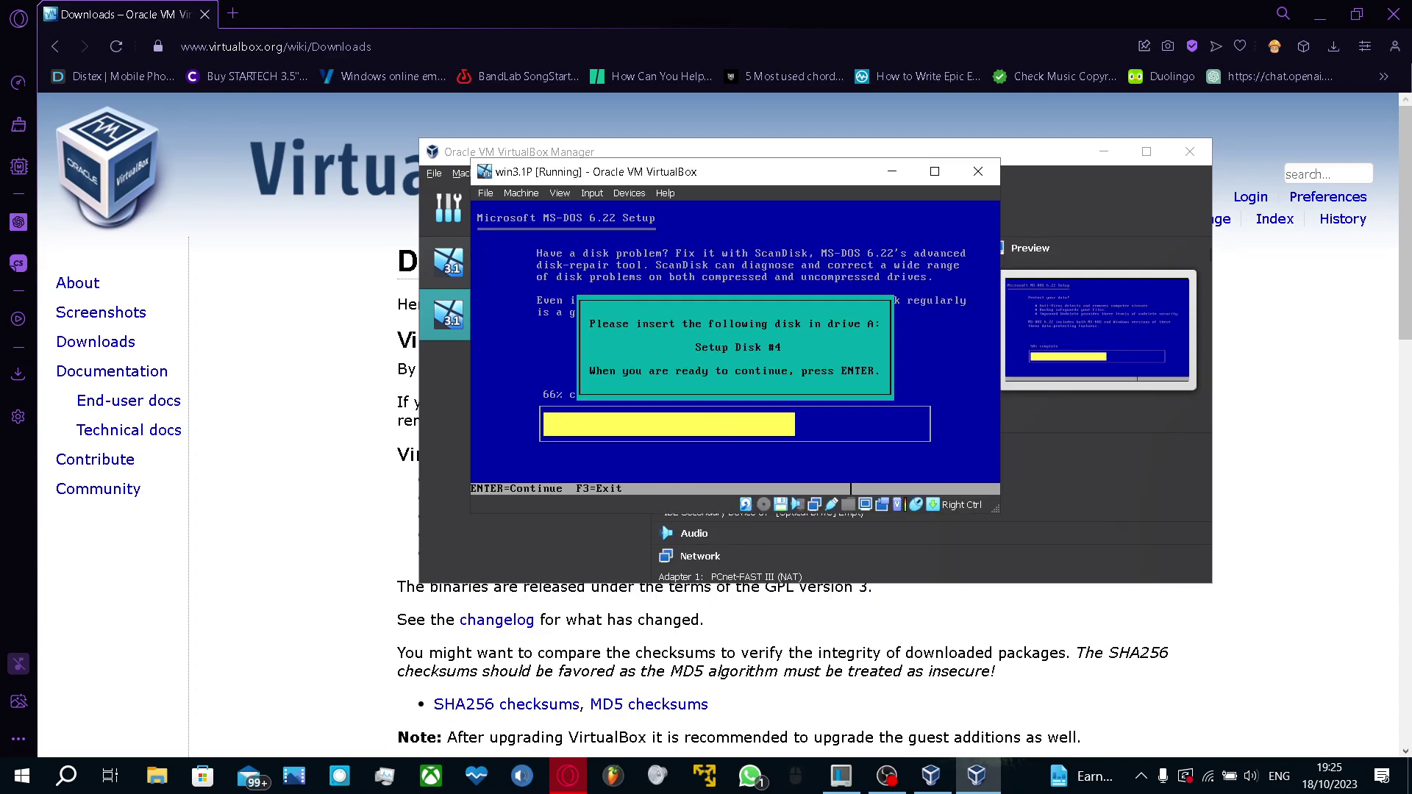
# Insert DISK4.IMA and continue MS-DOS Setup to the final disk prompt
pyautogui.press('Control_R')
pyautogui.click(618, 193)
pyautogui.moveTo(662, 227)
pyautogui.click(945, 245)
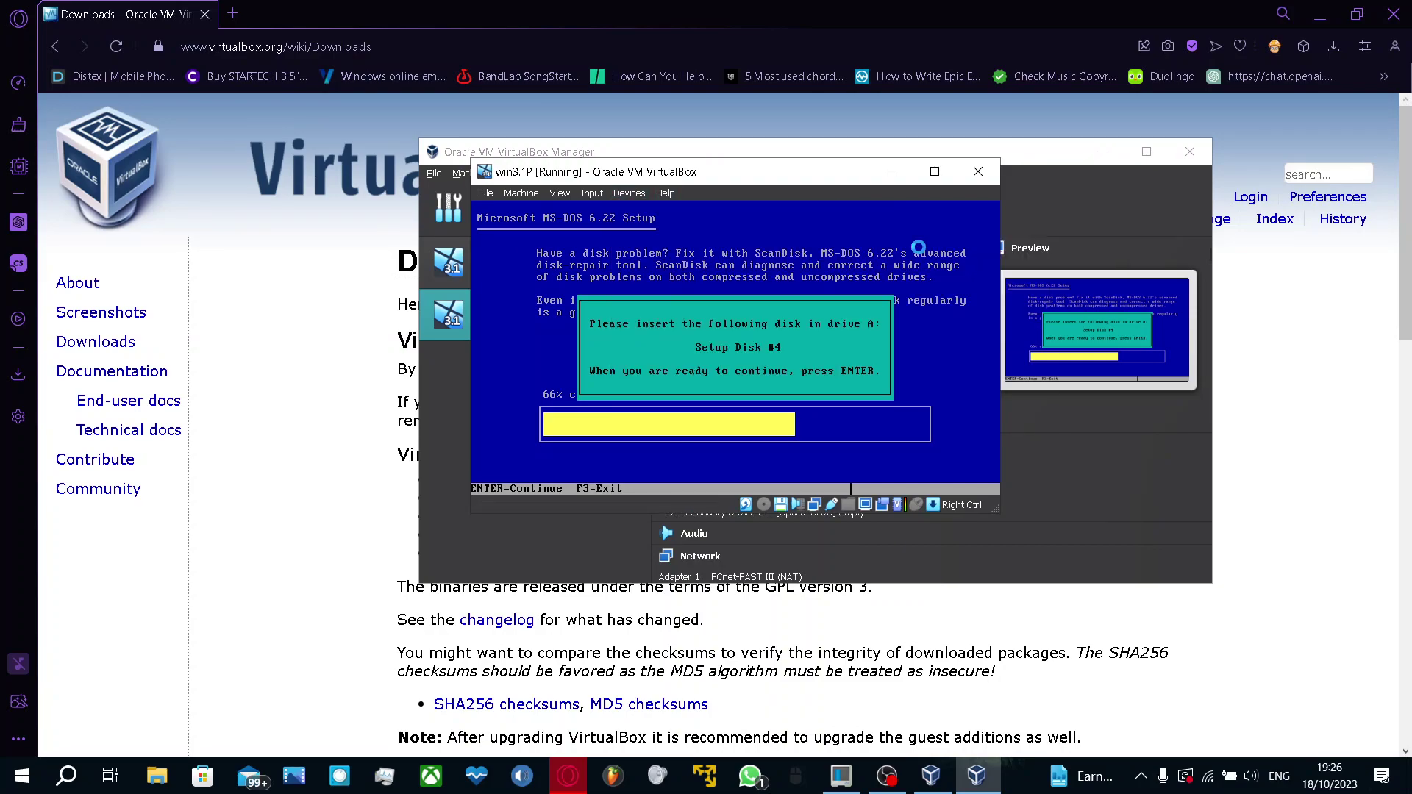
pyautogui.doubleClick(762, 378)
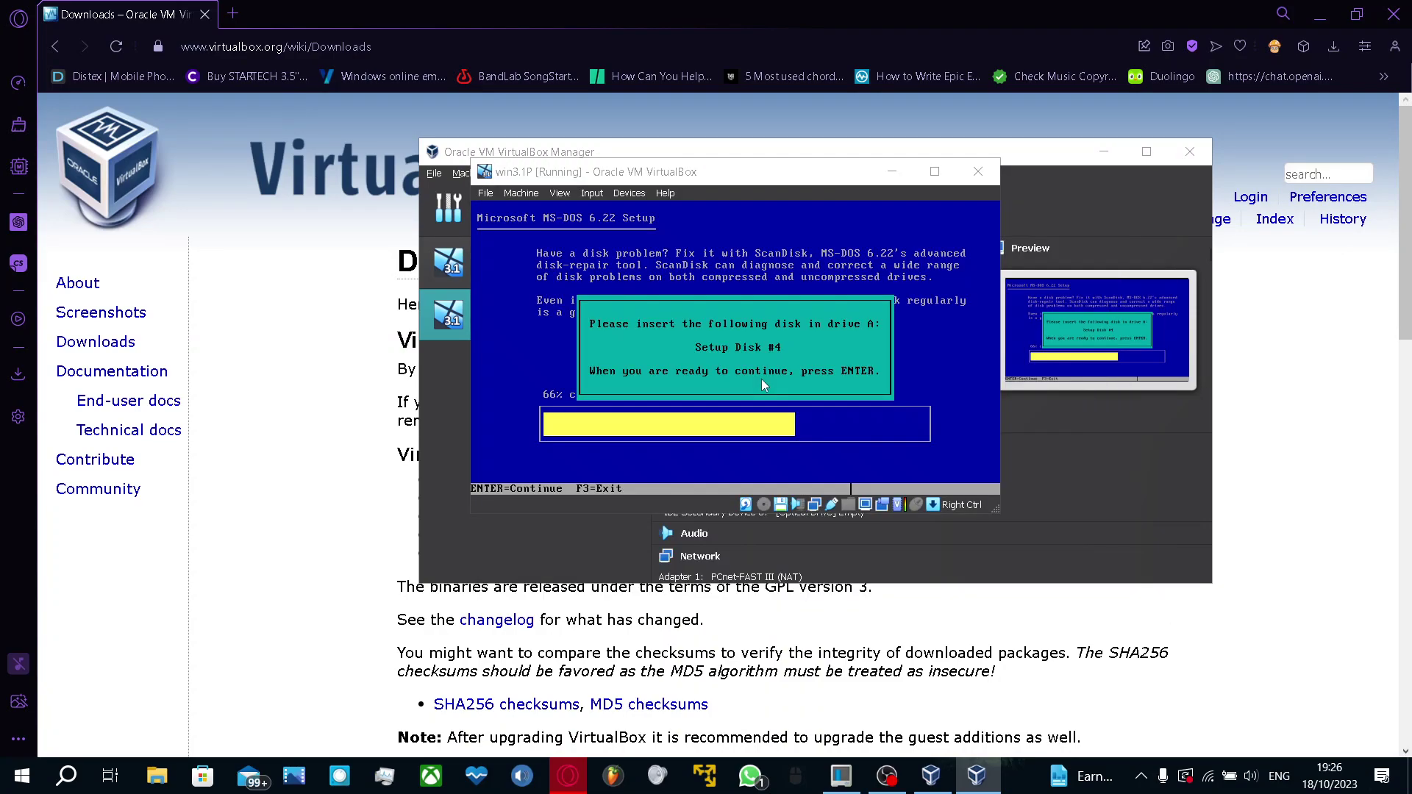
pyautogui.press('Return')
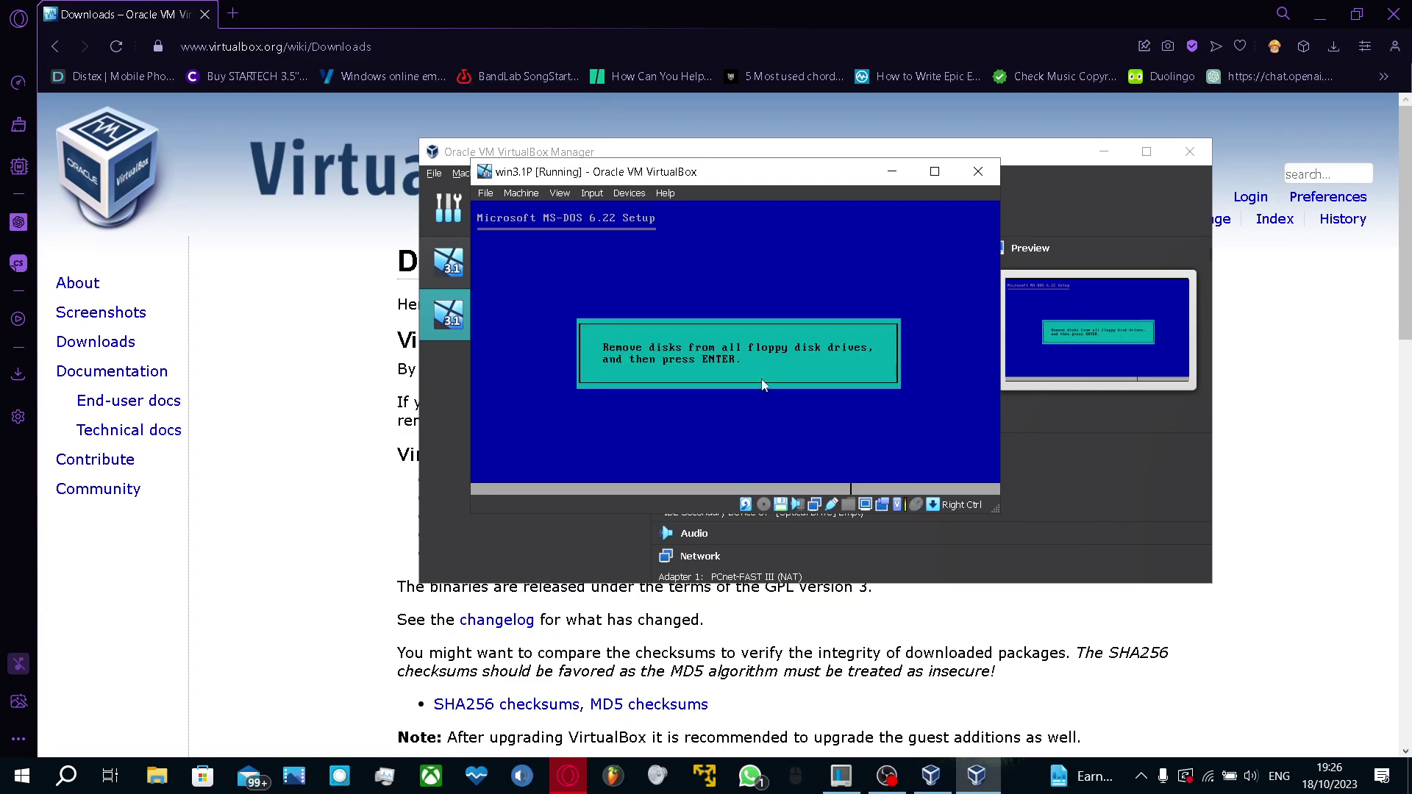
# Eject the floppy image from win3.1P's drive and confirm twice so MS-DOS reboots to C:\>
pyautogui.click(629, 194)
pyautogui.moveTo(698, 228)
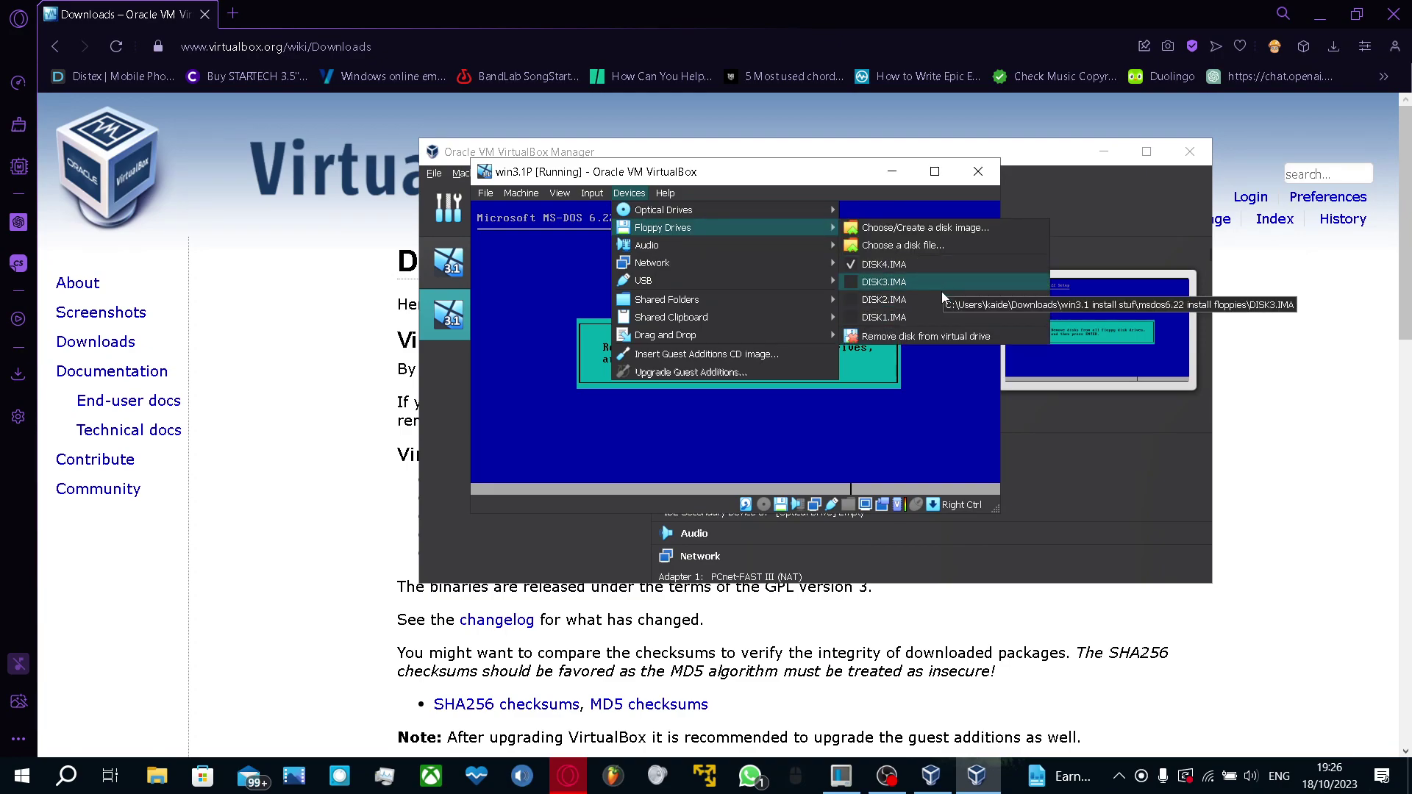
pyautogui.click(929, 335)
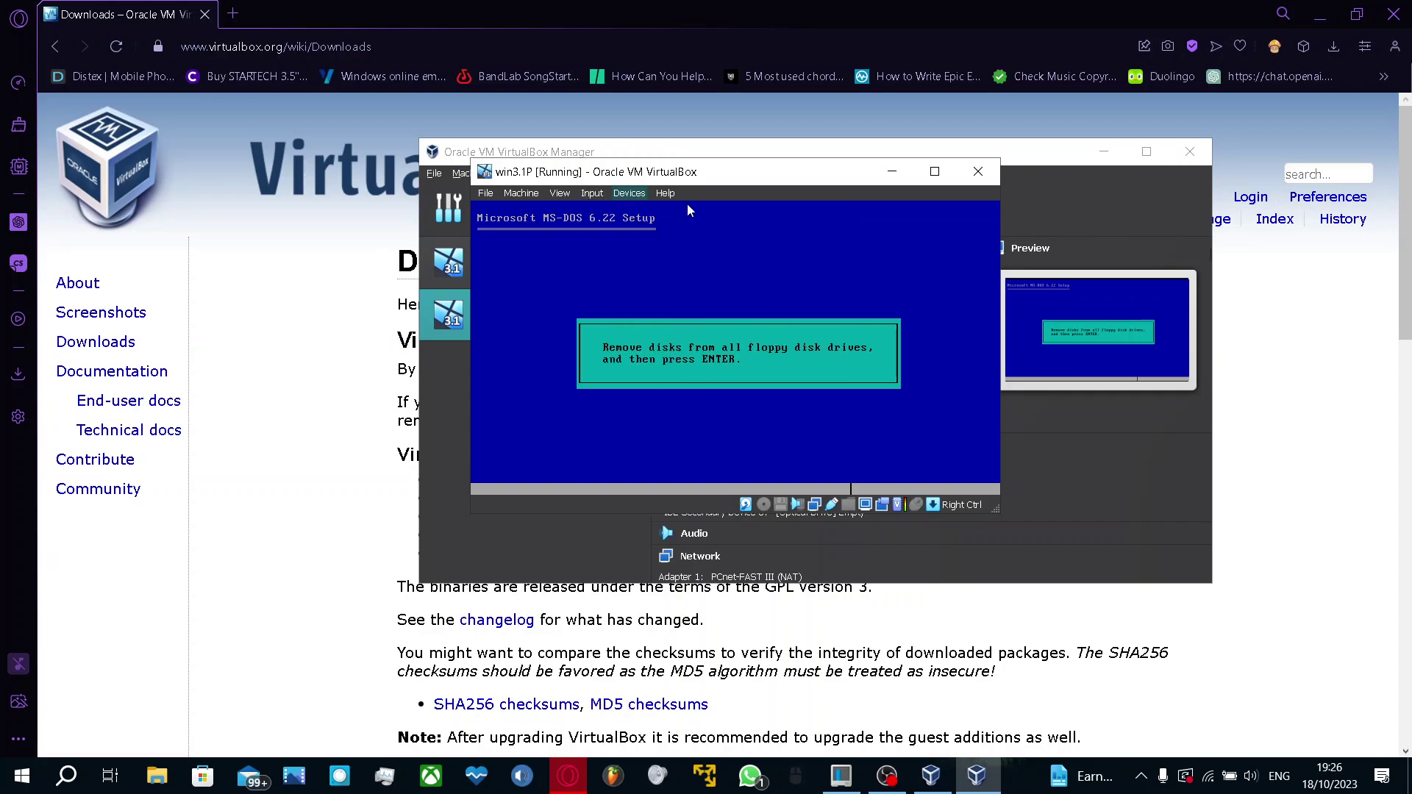
pyautogui.click(665, 195)
pyautogui.moveTo(639, 194)
pyautogui.moveTo(648, 228)
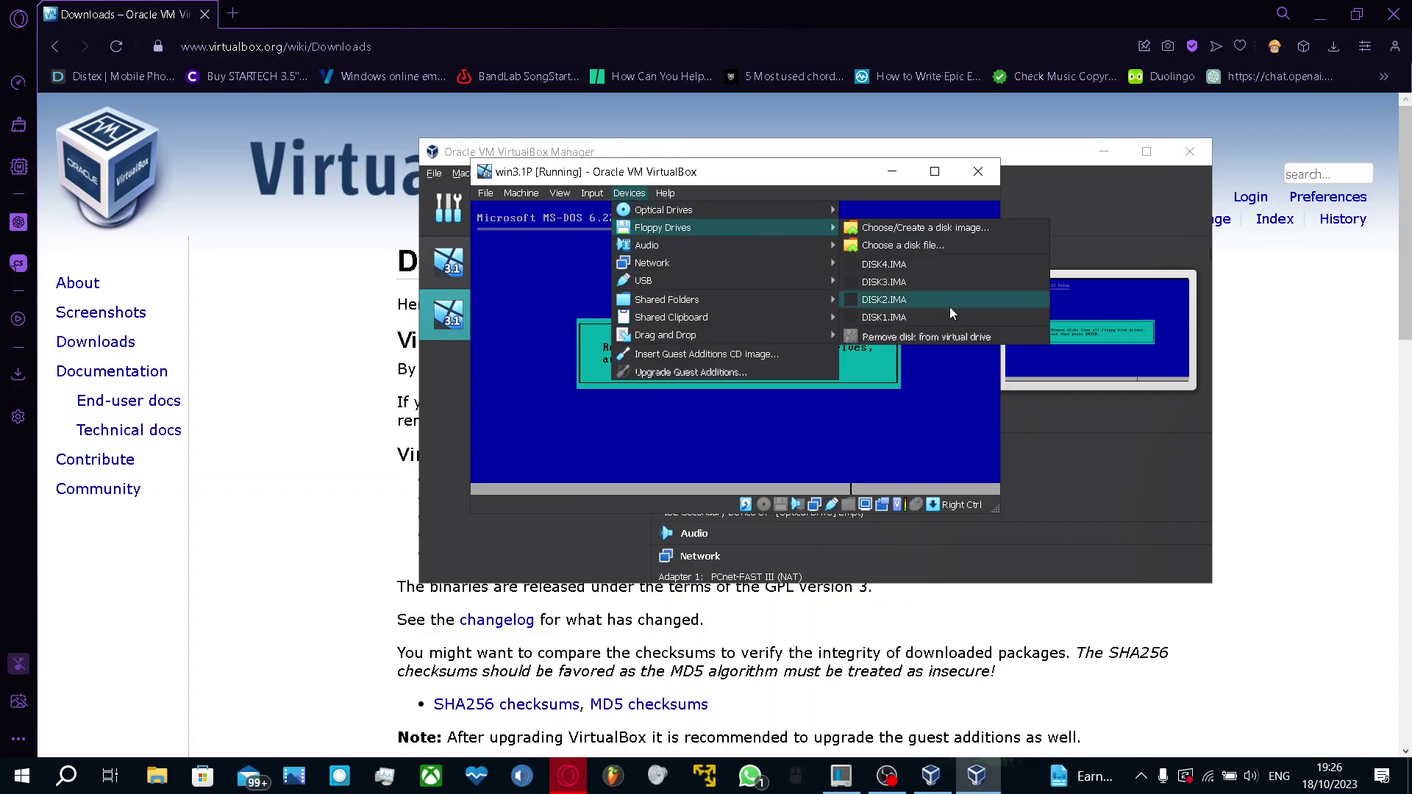
pyautogui.click(925, 339)
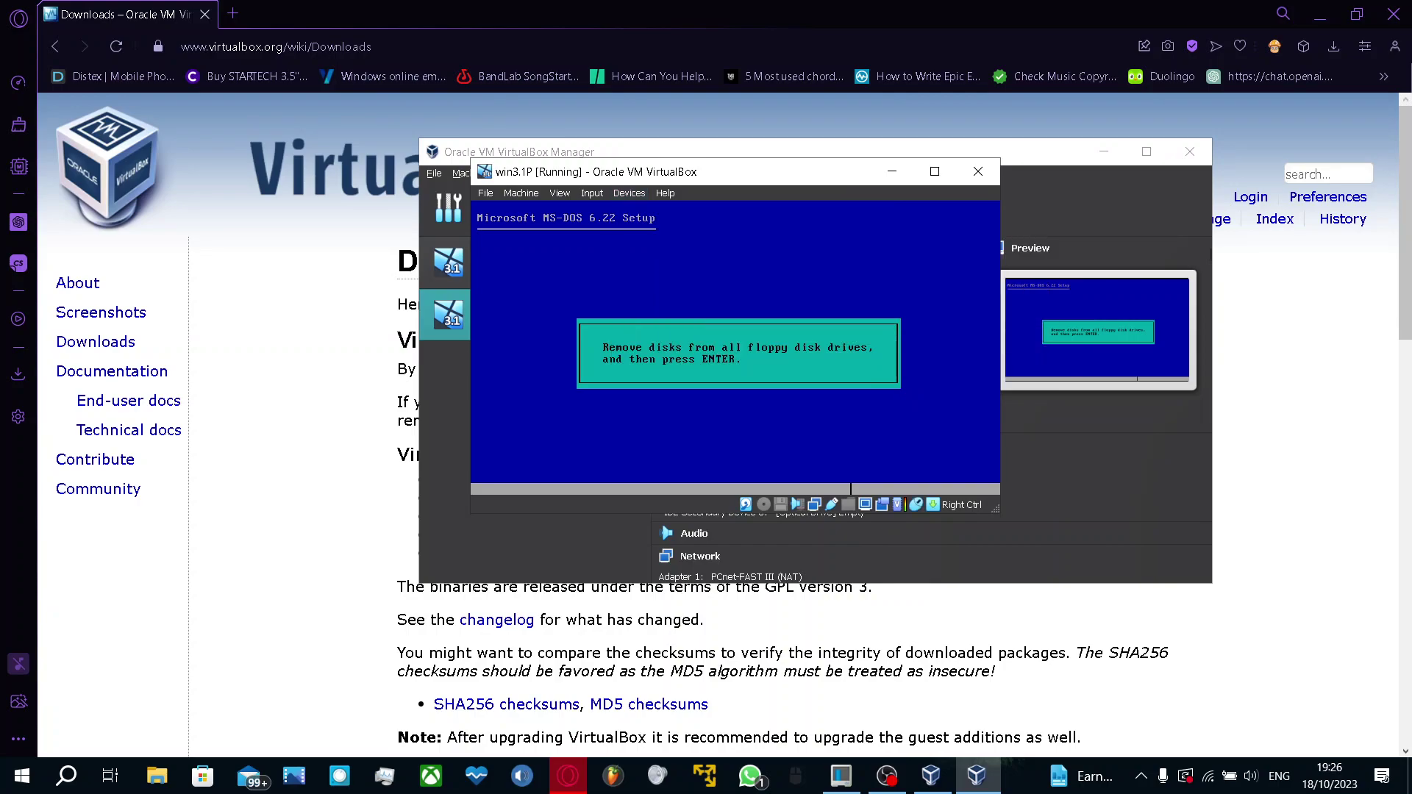
pyautogui.press('Return')
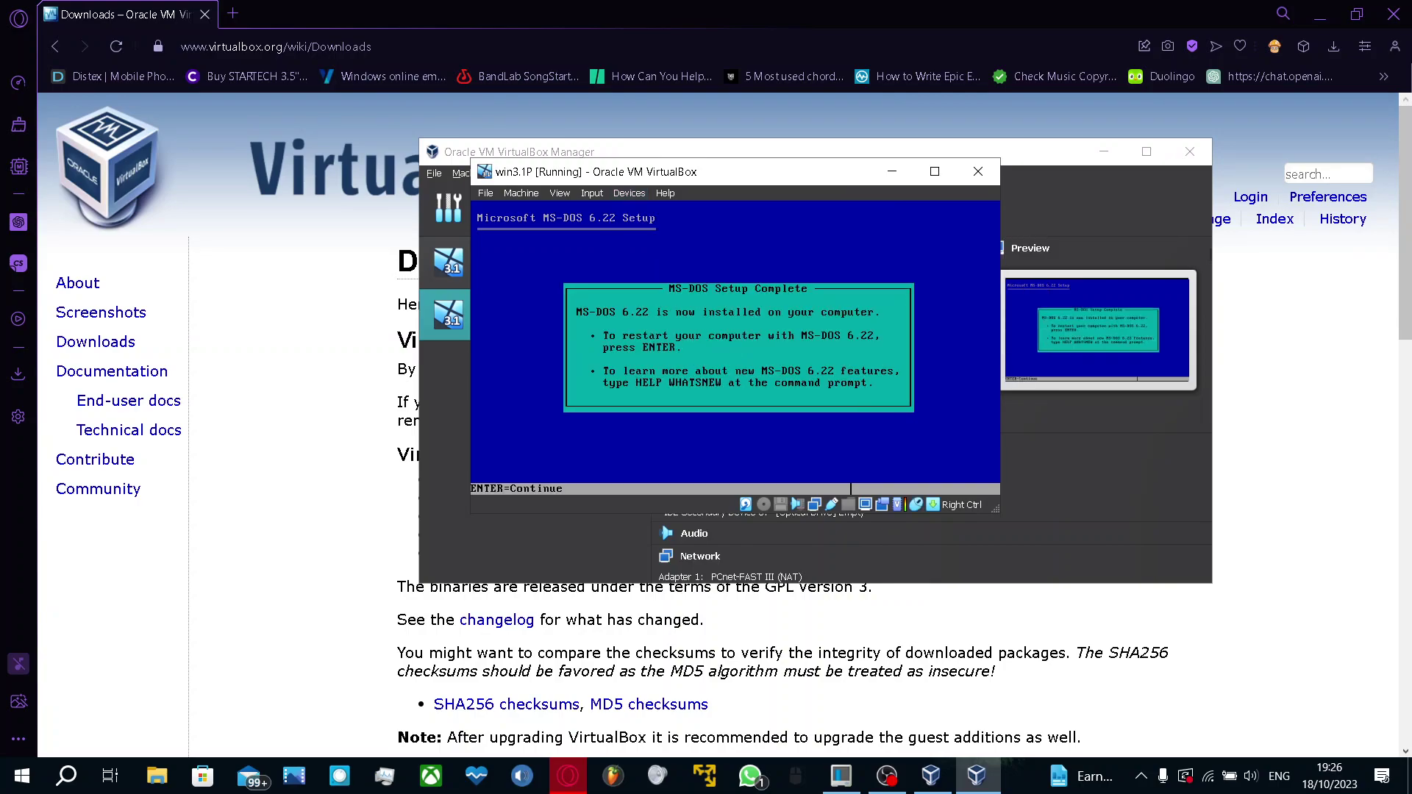
pyautogui.press('Return')
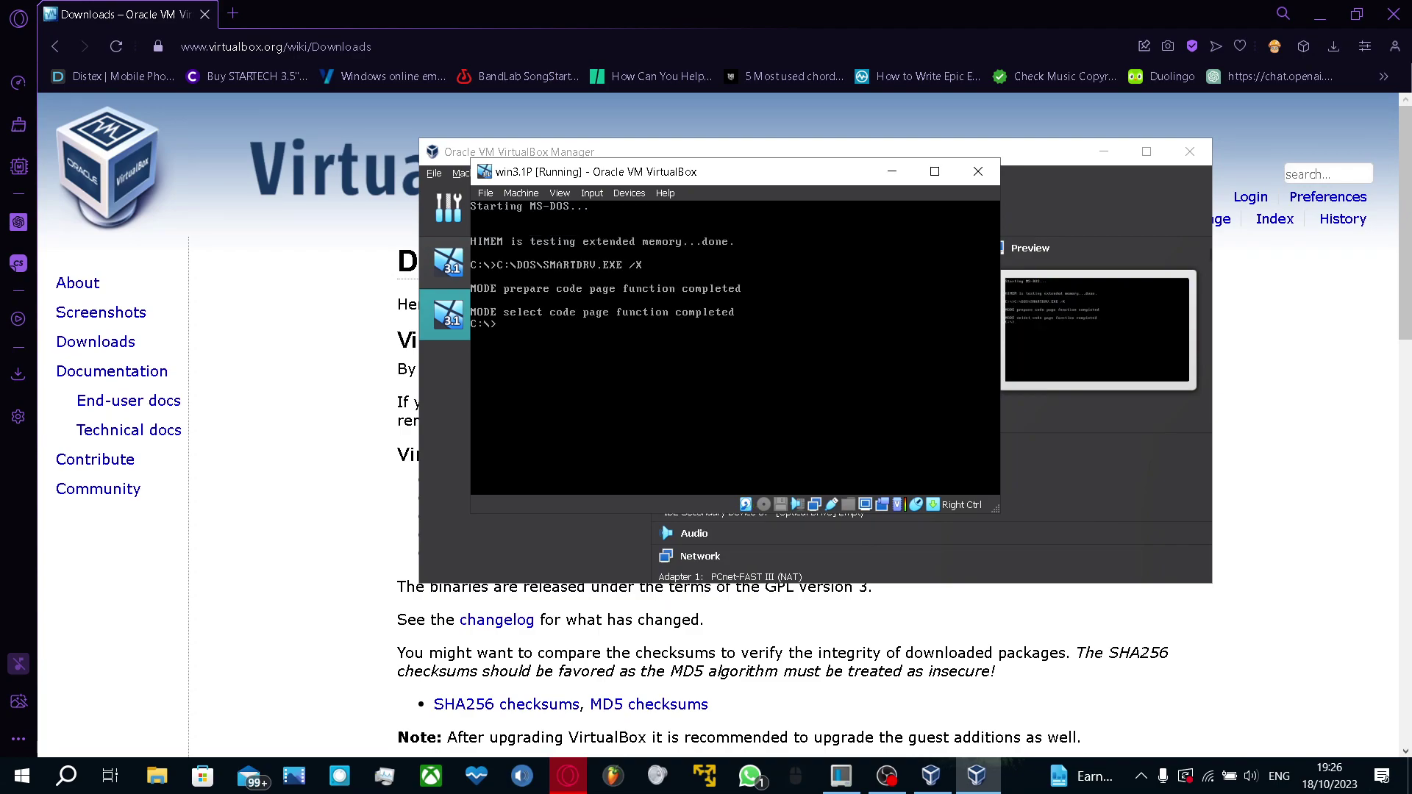
# Launch the MS-DOS Editor with edit and type 'this was written in msdos 6.22'
pyautogui.write('edit')
pyautogui.press('Return')
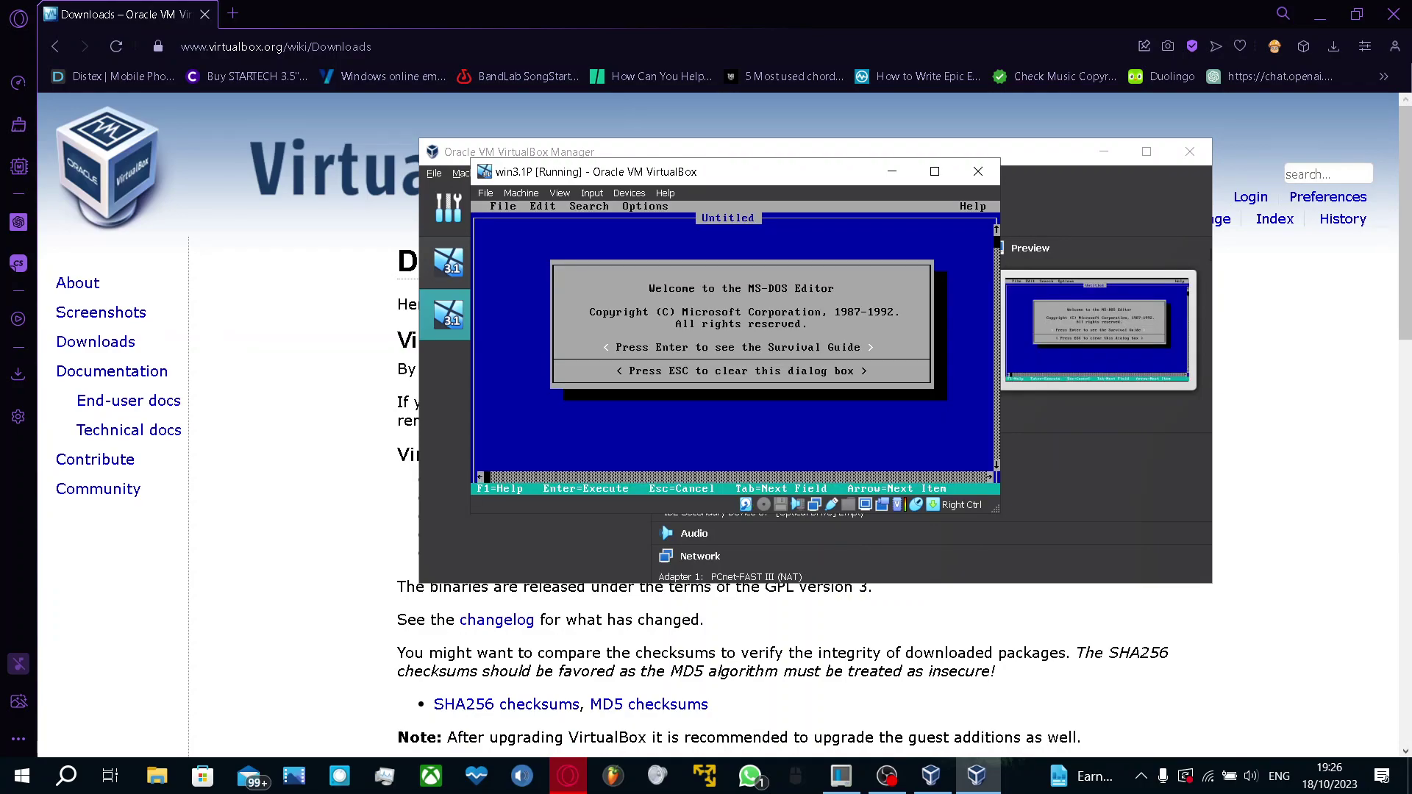
pyautogui.press('Escape')
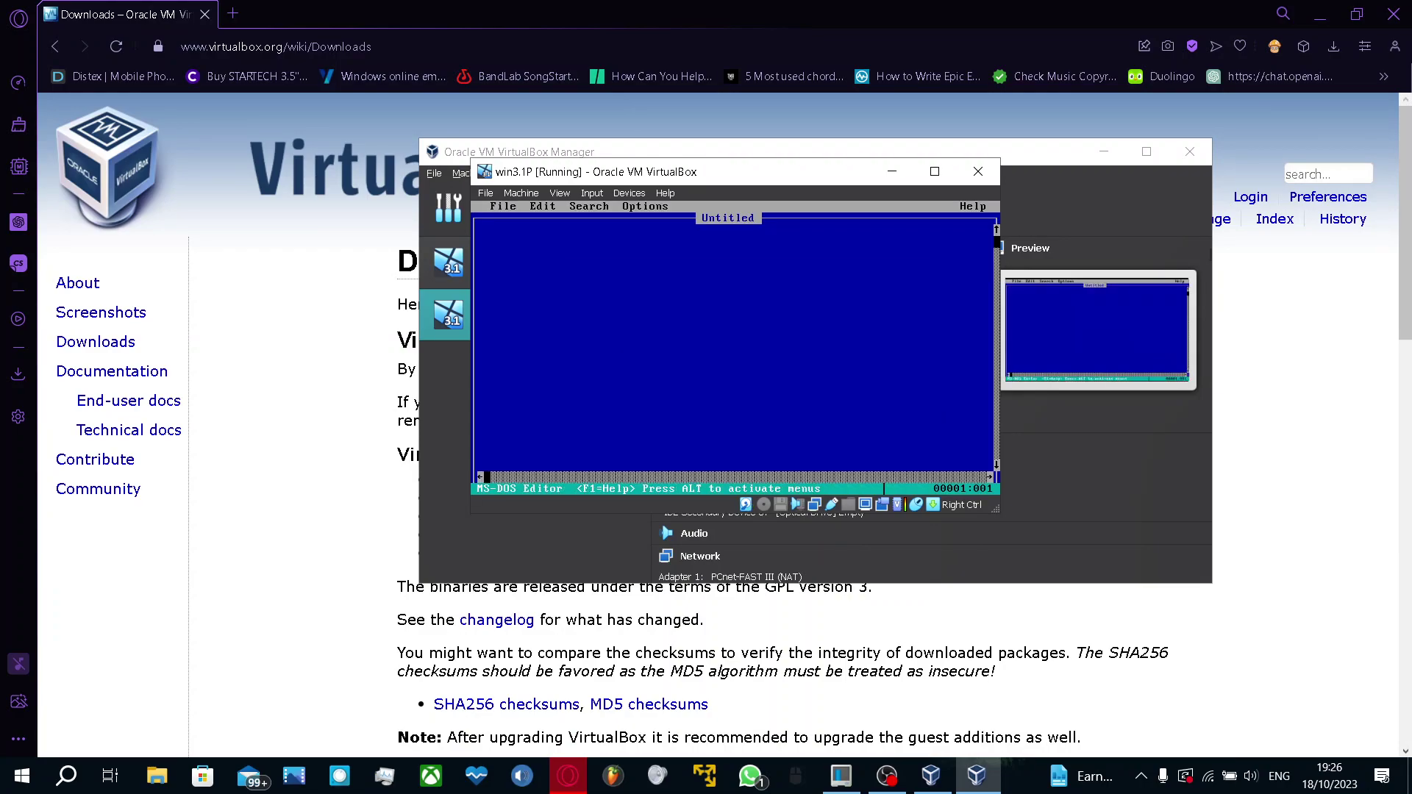
pyautogui.write('this wa')
pyautogui.write('s written in')
pyautogui.write(' md')
pyautogui.write('dos')
pyautogui.write(' 6.22')
# Save the note as DOC.TXT and exit the editor to the C:\> prompt
pyautogui.hotkey('alt', 'f')
pyautogui.press('s')
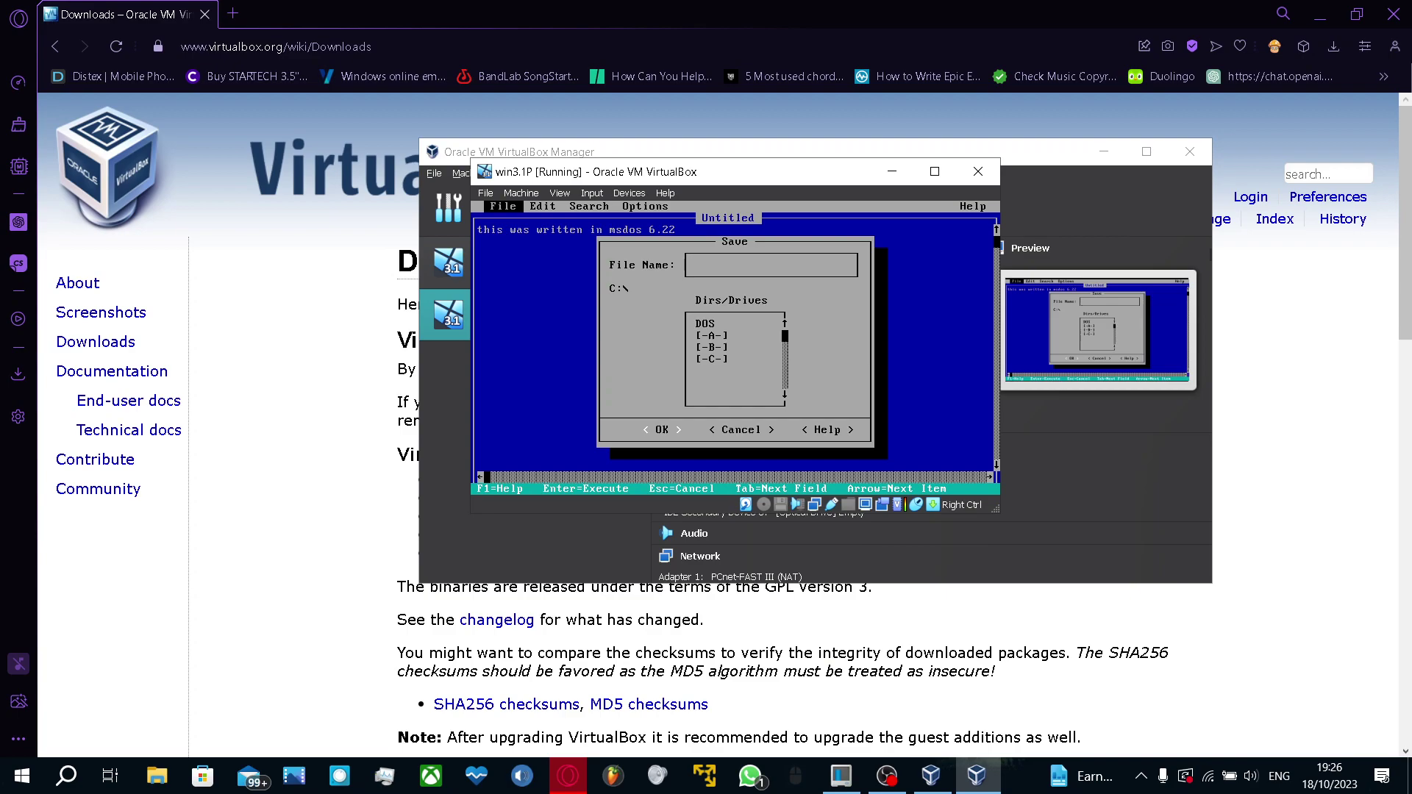
pyautogui.write('writec.t')
pyautogui.press('BackSpace')
pyautogui.press('BackSpace')
pyautogui.press('BackSpace')
pyautogui.write('txt')
pyautogui.press('Return')
pyautogui.hotkey('alt', 'f')
pyautogui.press('x')
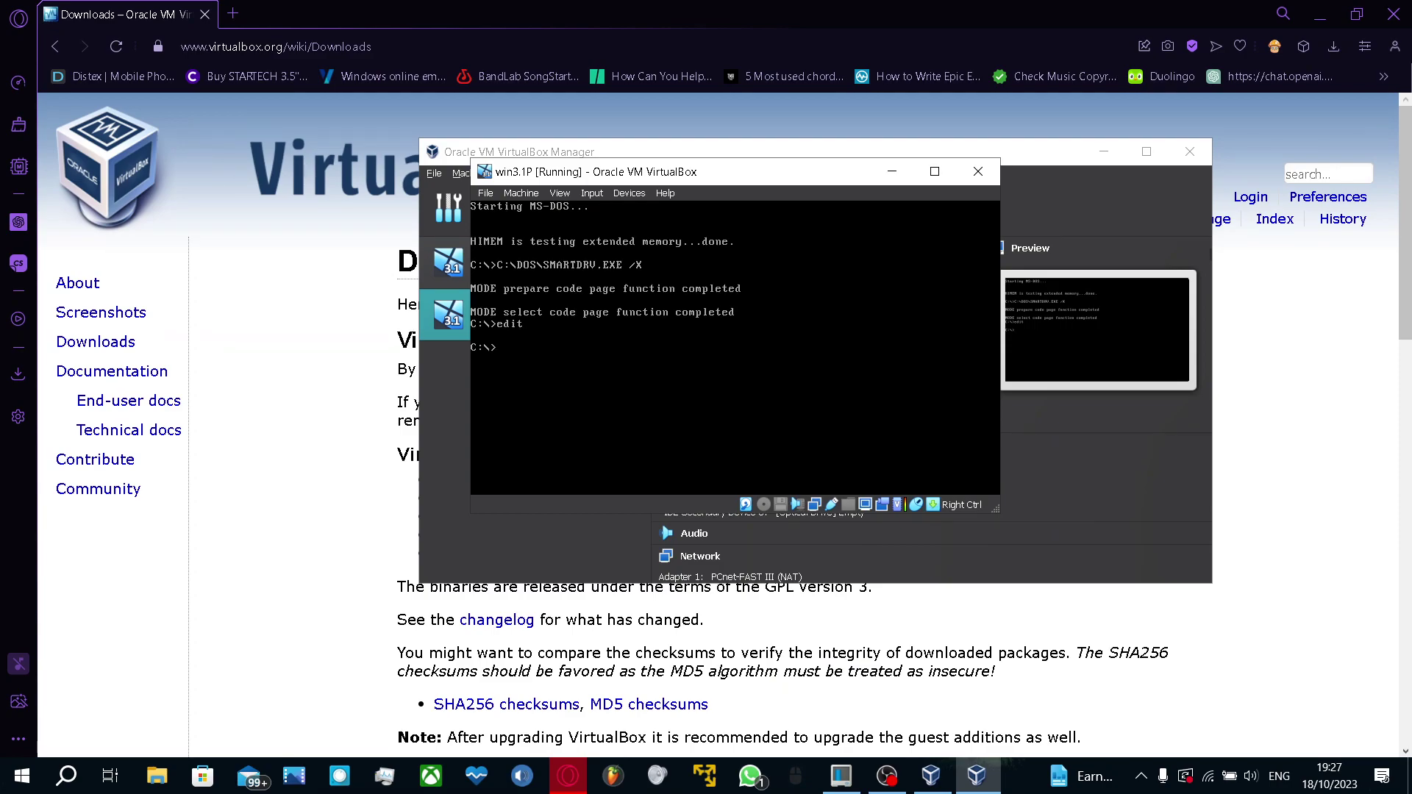
# Mount Disk01.img from the win3.1 install floppies folder in win3.1P's floppy drive
pyautogui.click(629, 193)
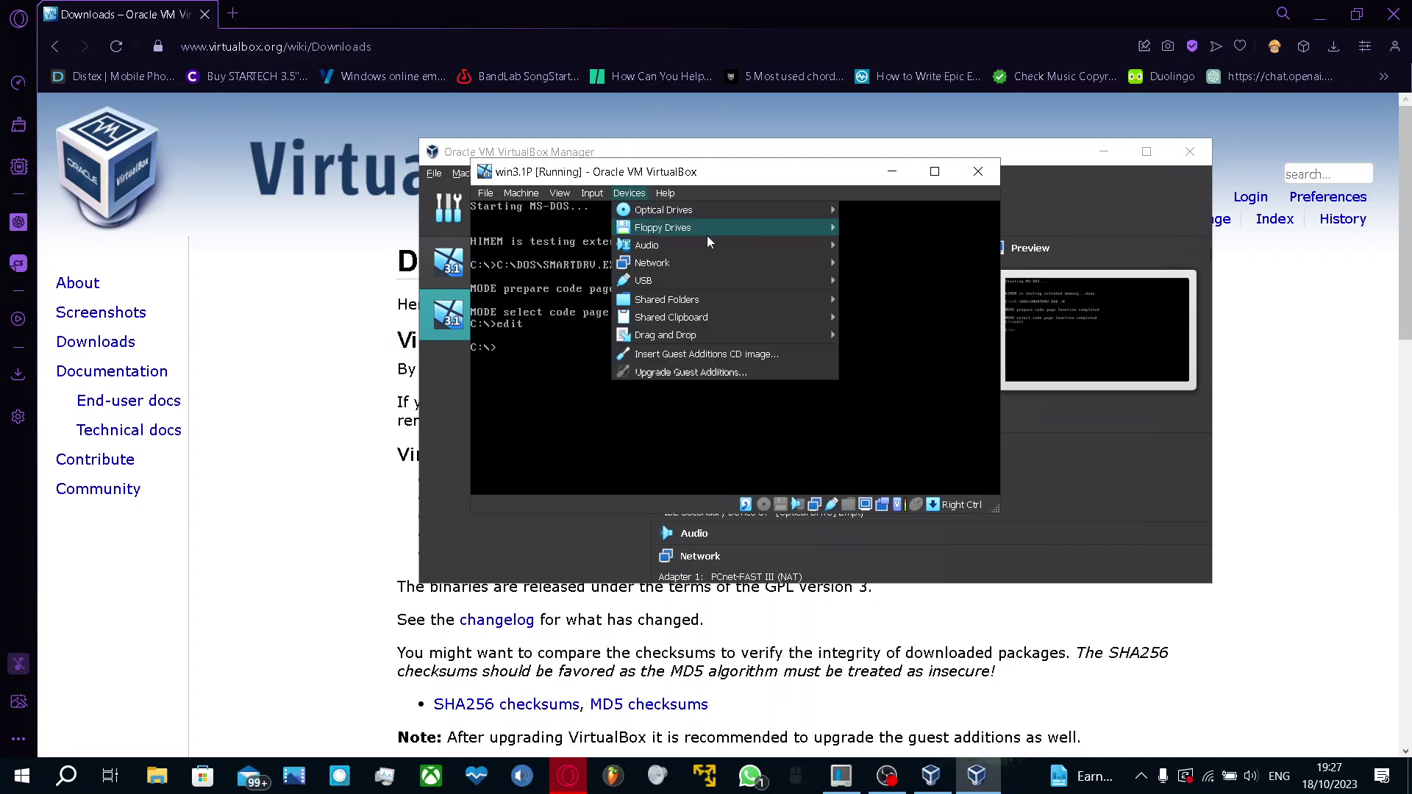
pyautogui.moveTo(718, 234)
pyautogui.click(919, 247)
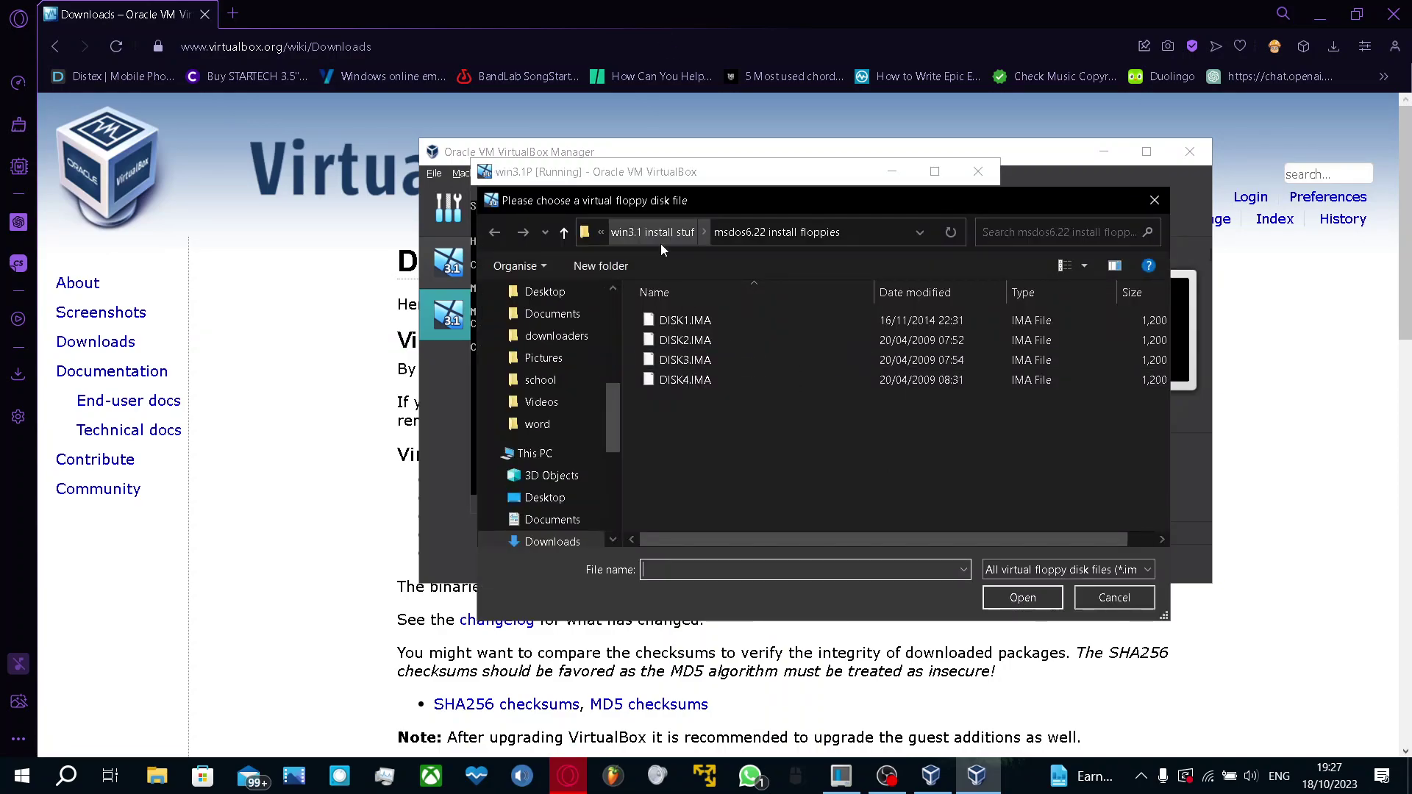
pyautogui.click(660, 236)
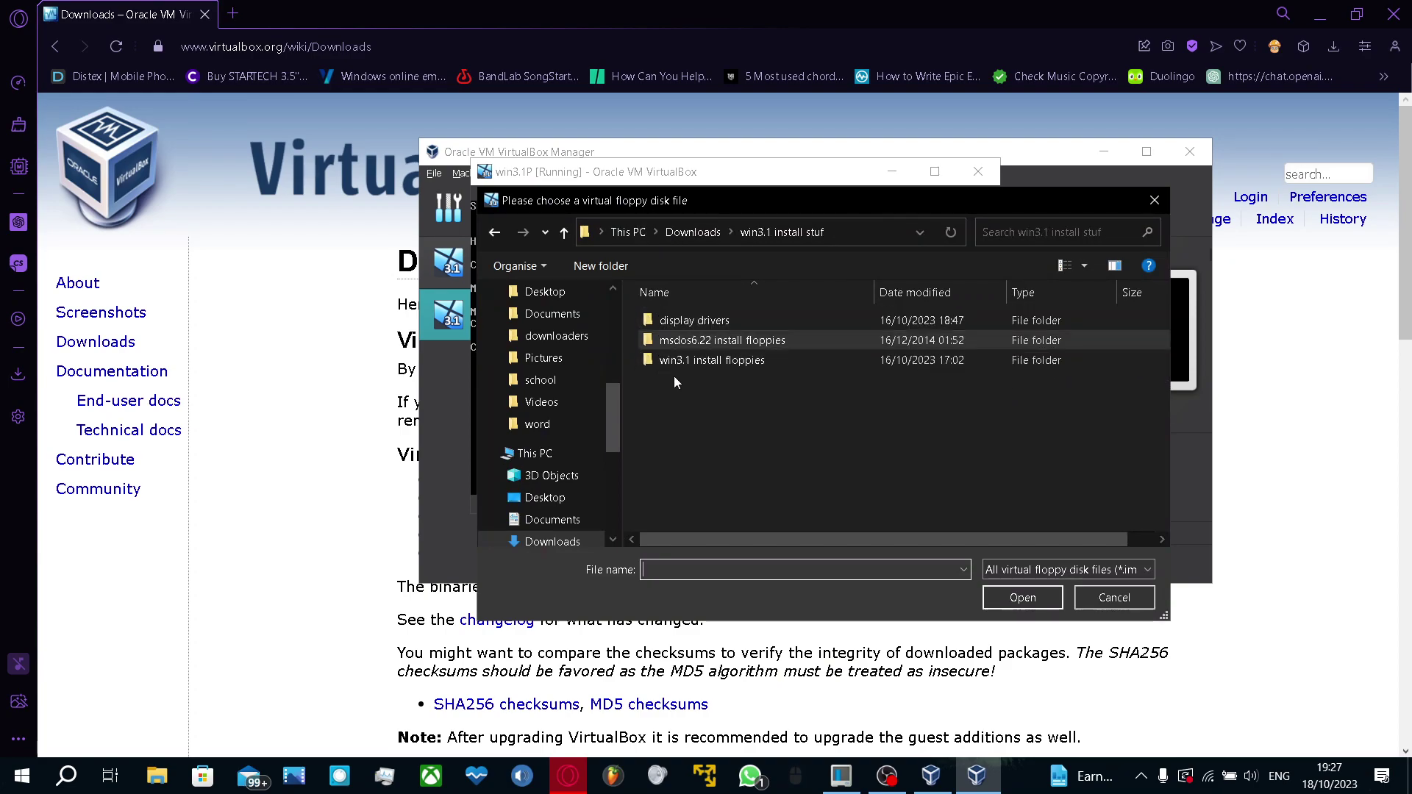
pyautogui.click(747, 364)
pyautogui.doubleClick(746, 360)
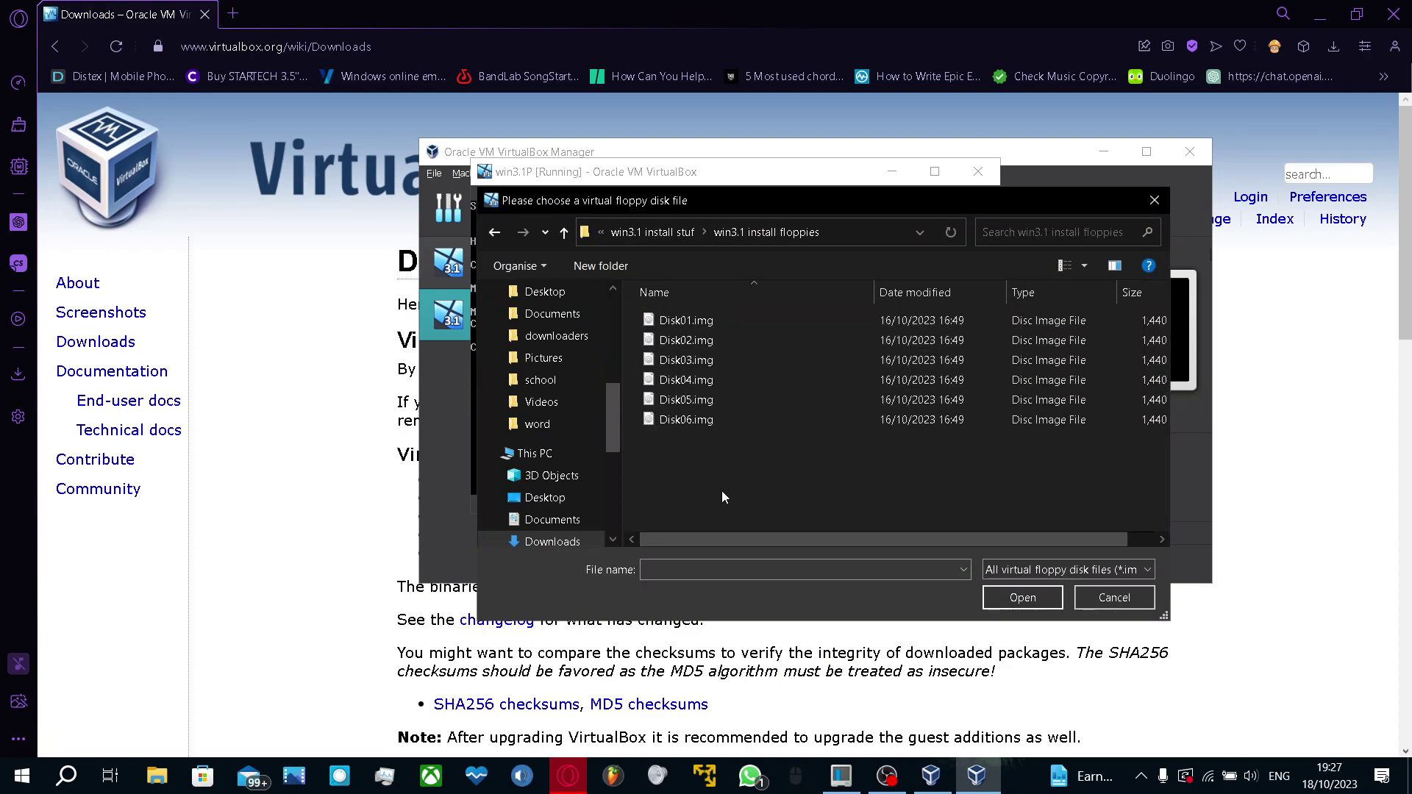
pyautogui.doubleClick(698, 321)
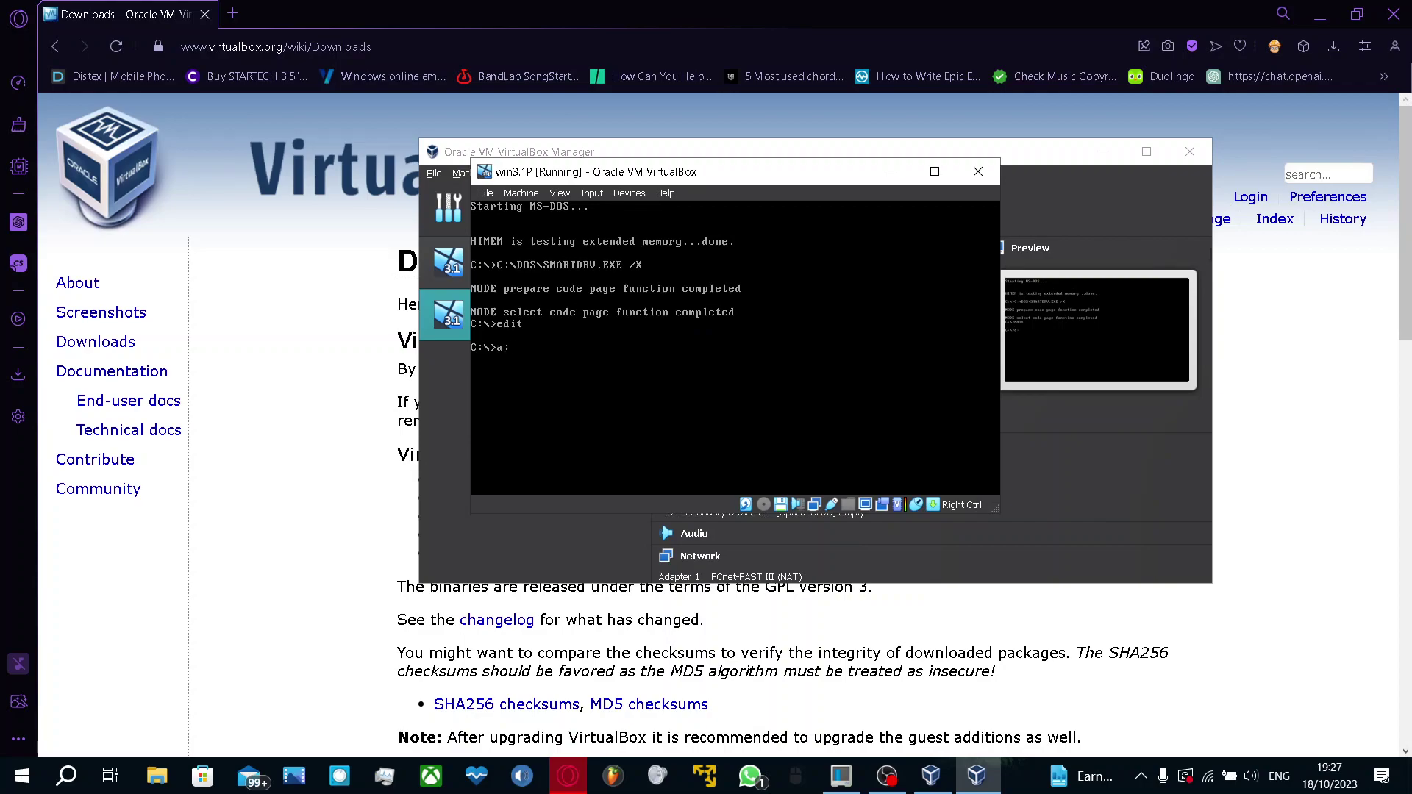
# Switch to drive A: and run setup to start Windows 3.1 Setup
pyautogui.press('Return')
pyautogui.write('setup')
pyautogui.press('Return')
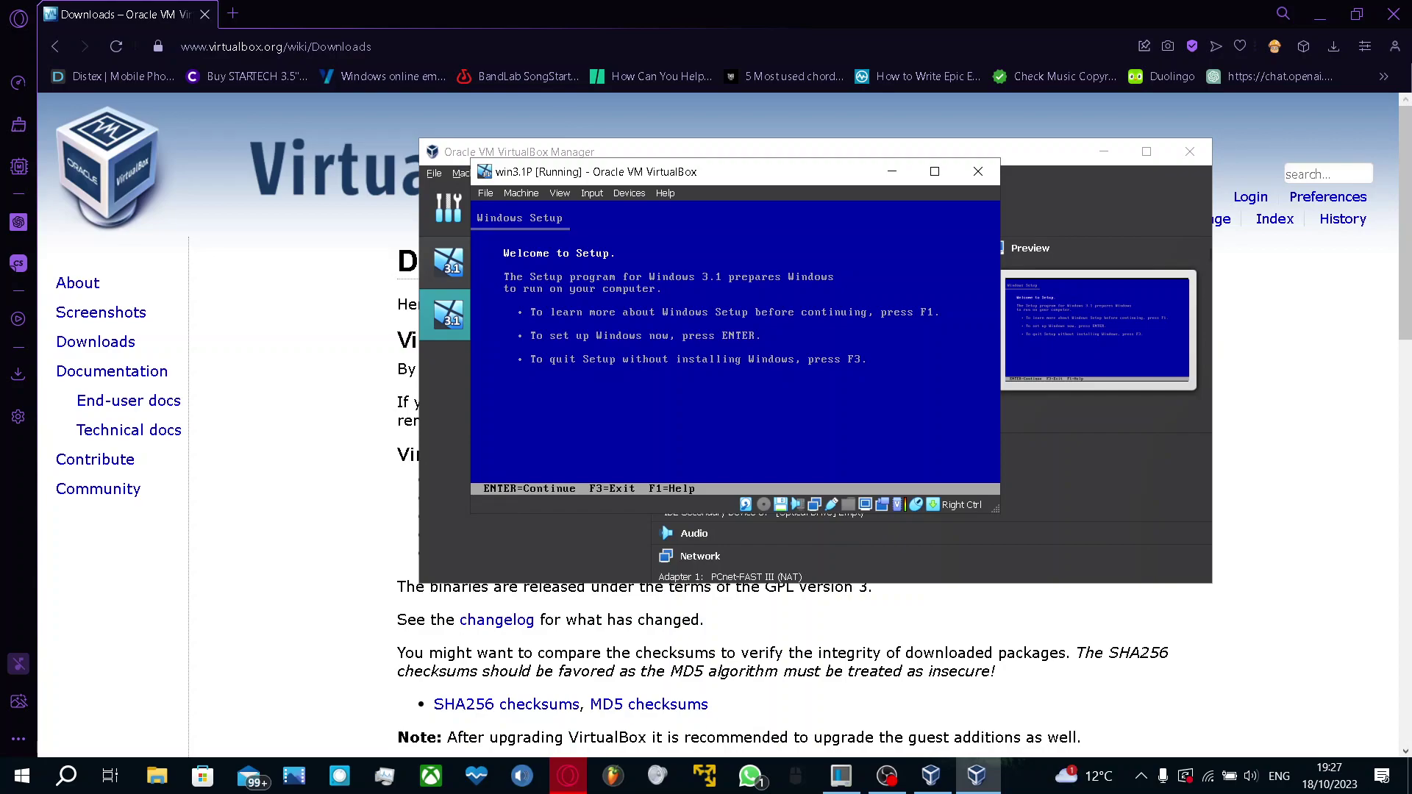
# Choose Express Setup, then insert Disk02.img into the virtual floppy drive and continue
pyautogui.press('Return')
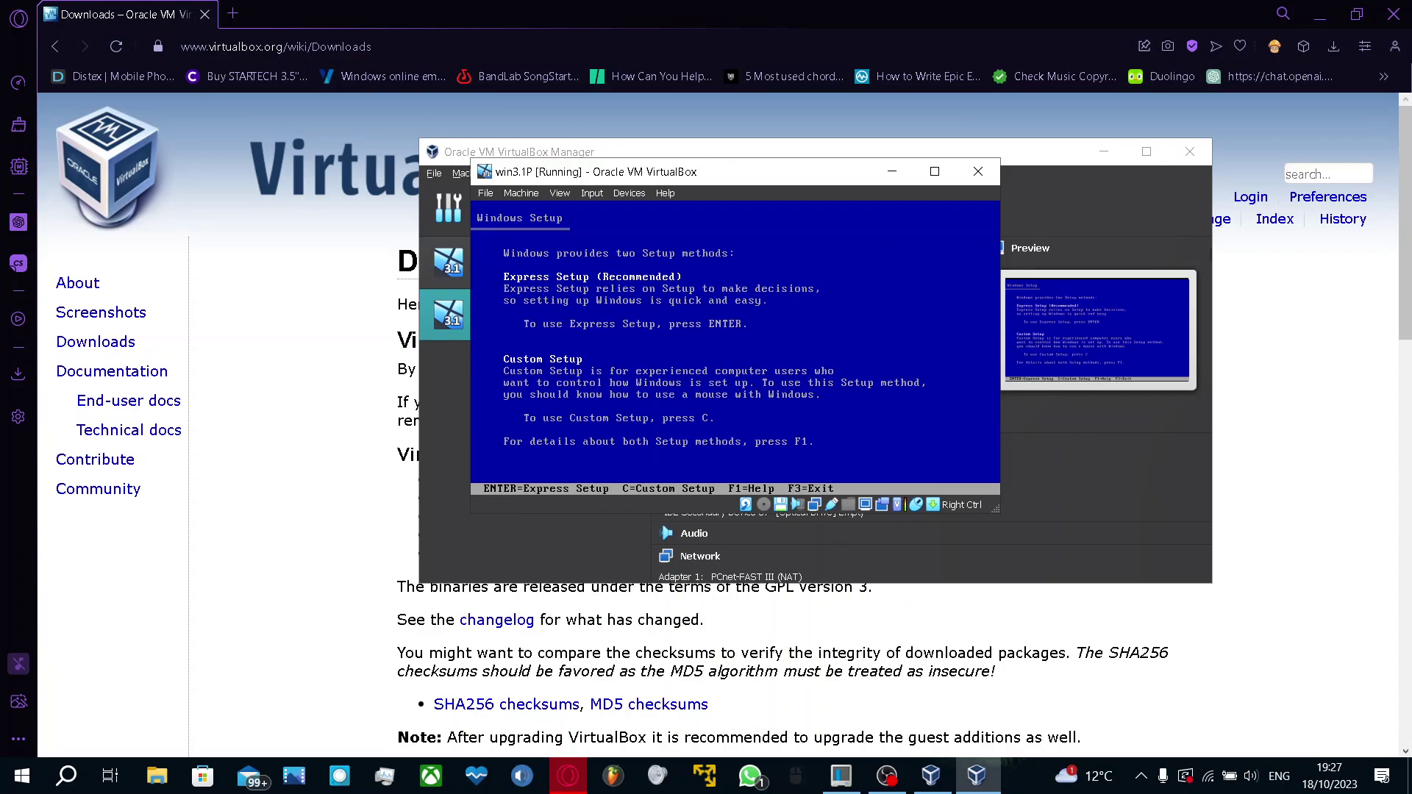
pyautogui.press('Return')
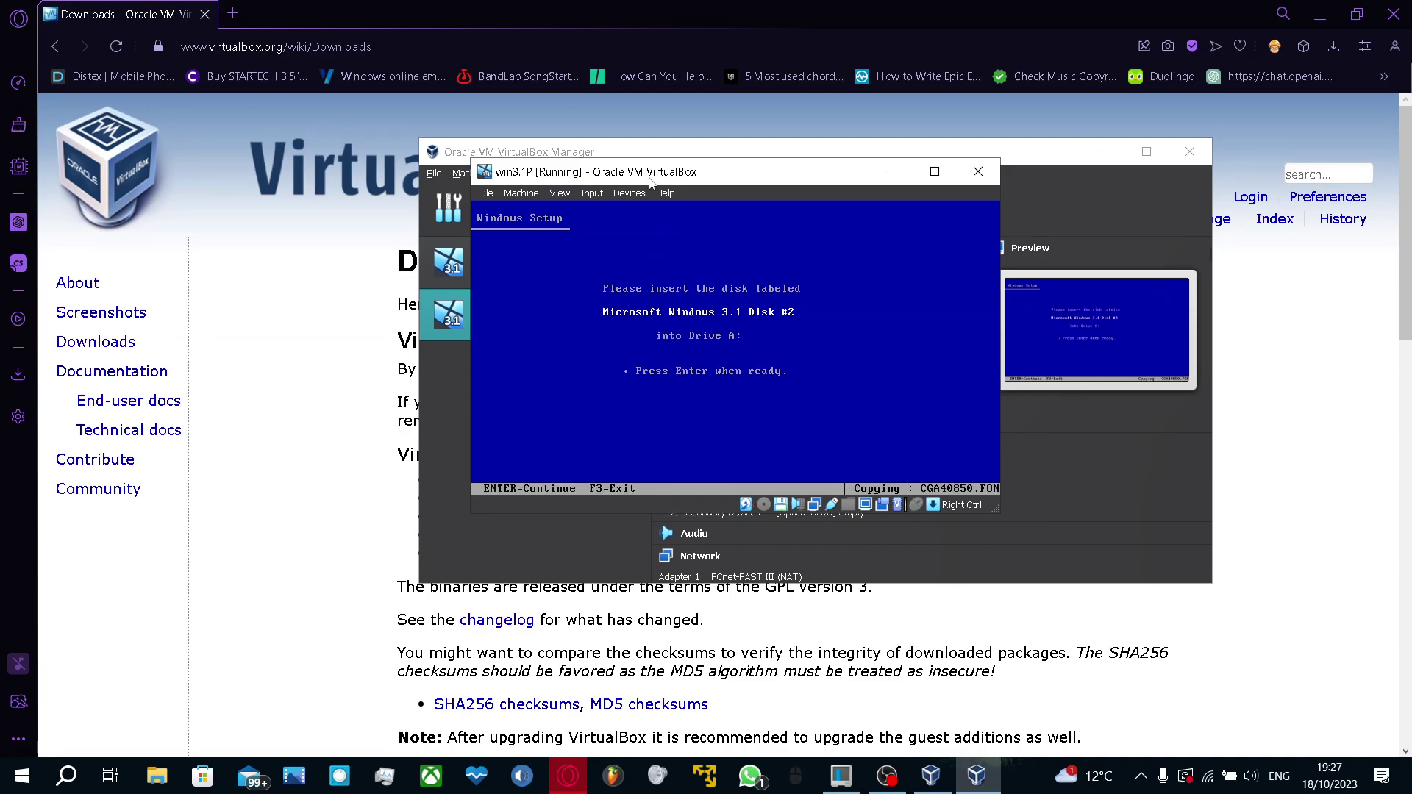
pyautogui.click(626, 194)
pyautogui.moveTo(760, 227)
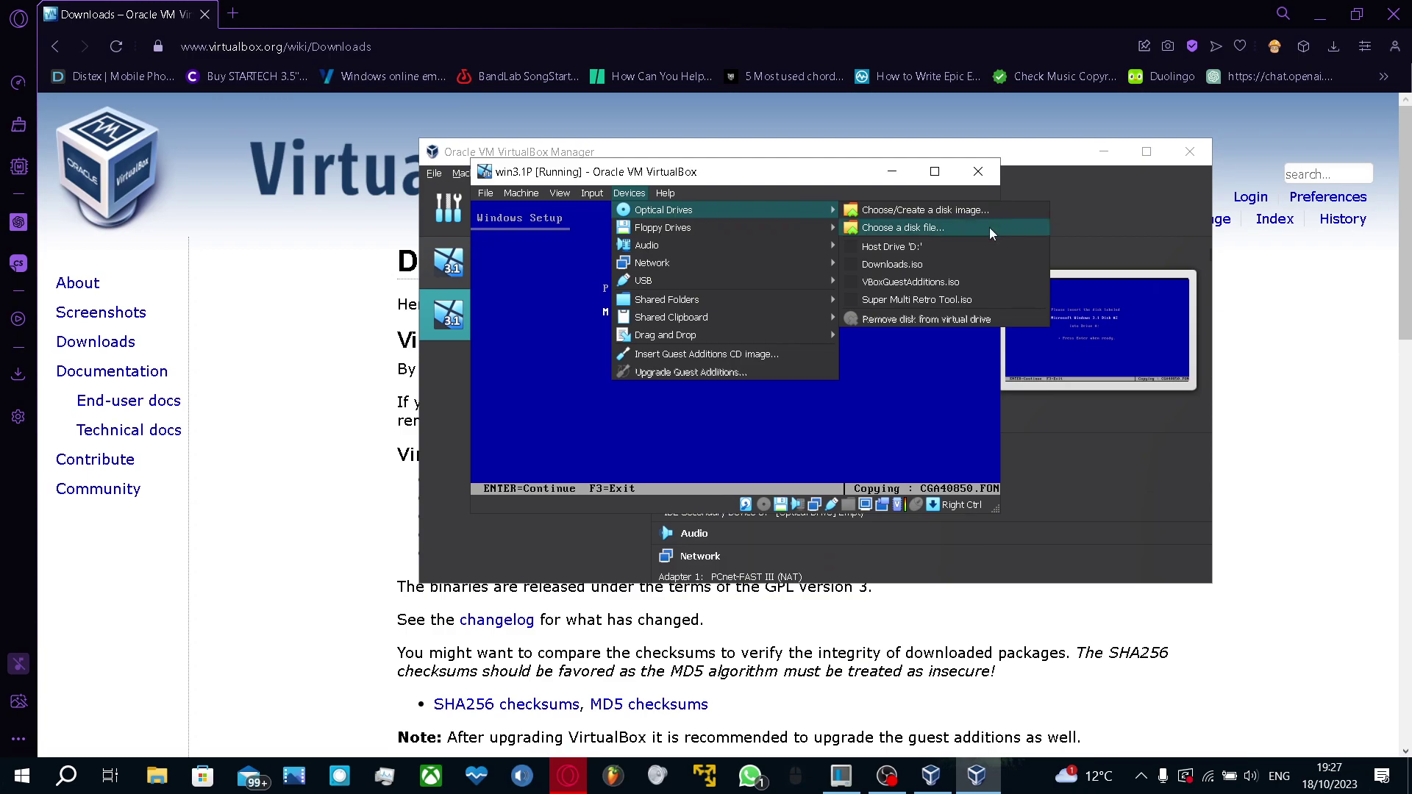
pyautogui.click(931, 245)
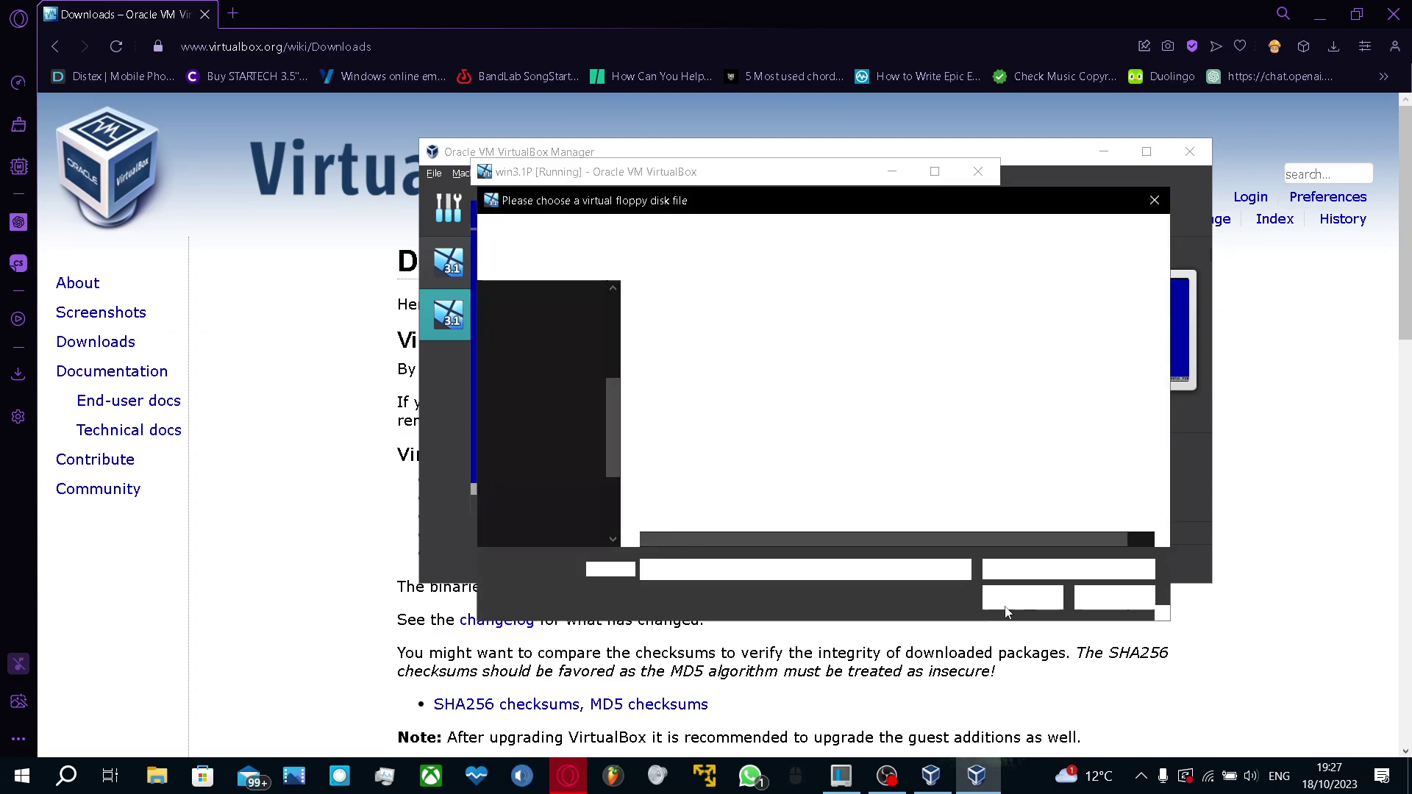
pyautogui.doubleClick(691, 340)
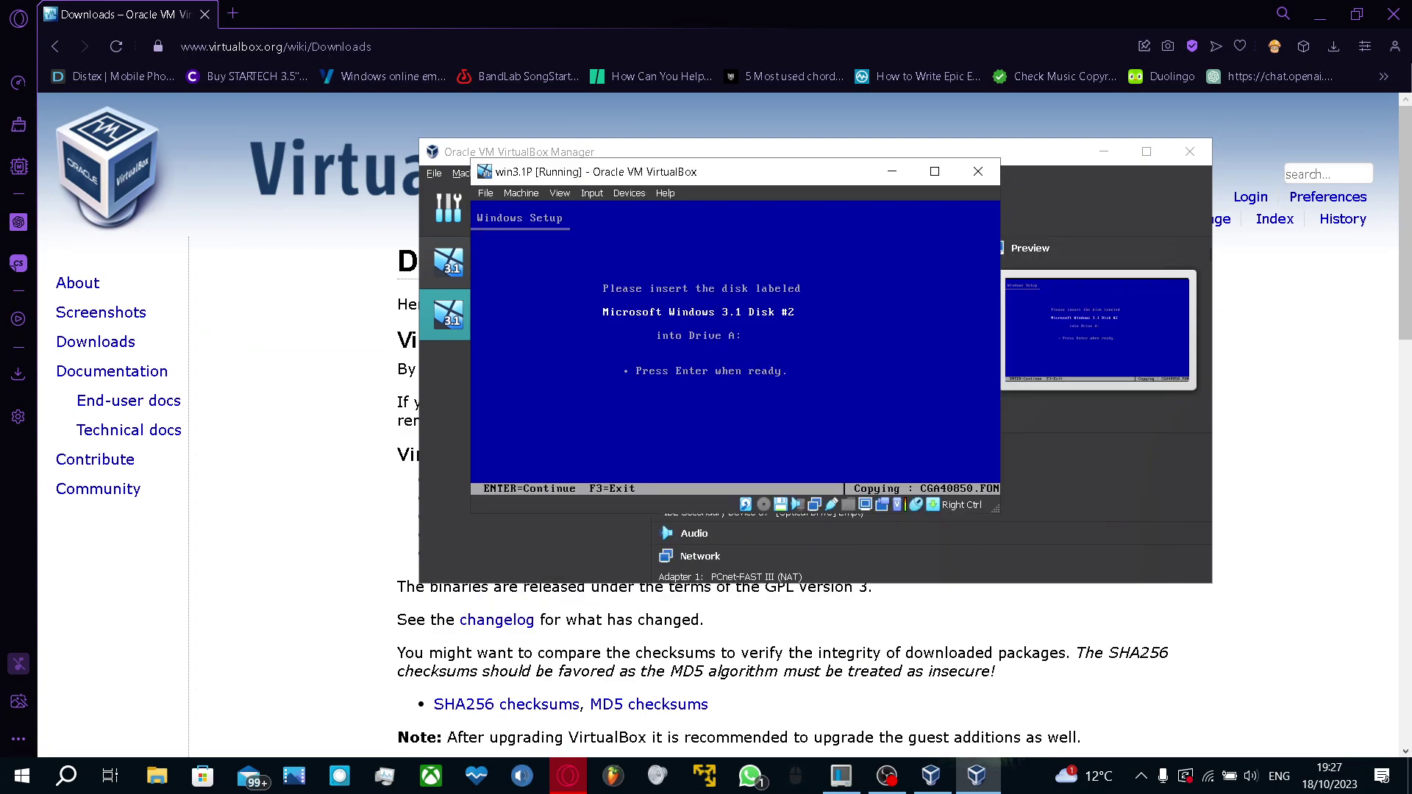
pyautogui.press('Return')
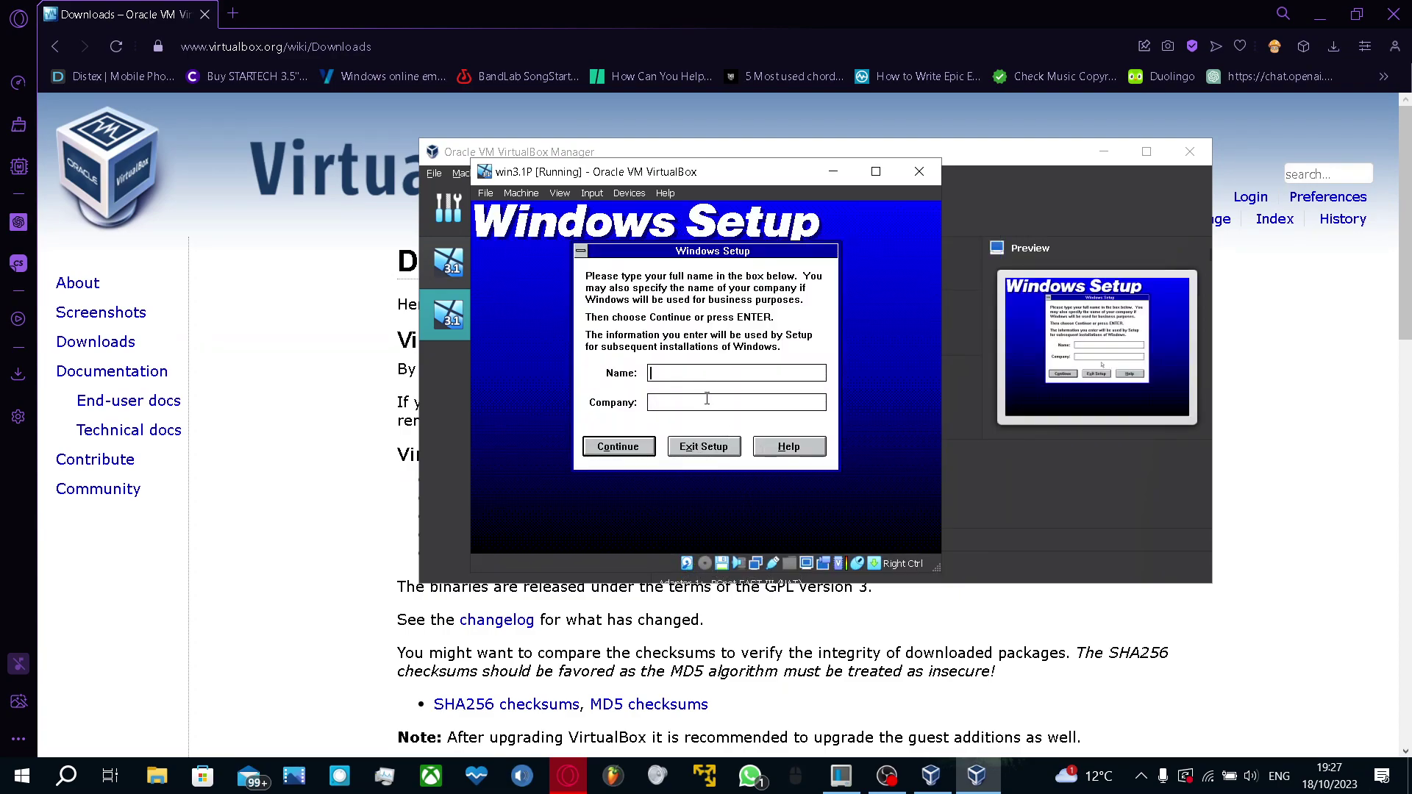
# Enter the owner's full name and confirm it is correct
pyautogui.click(606, 452)
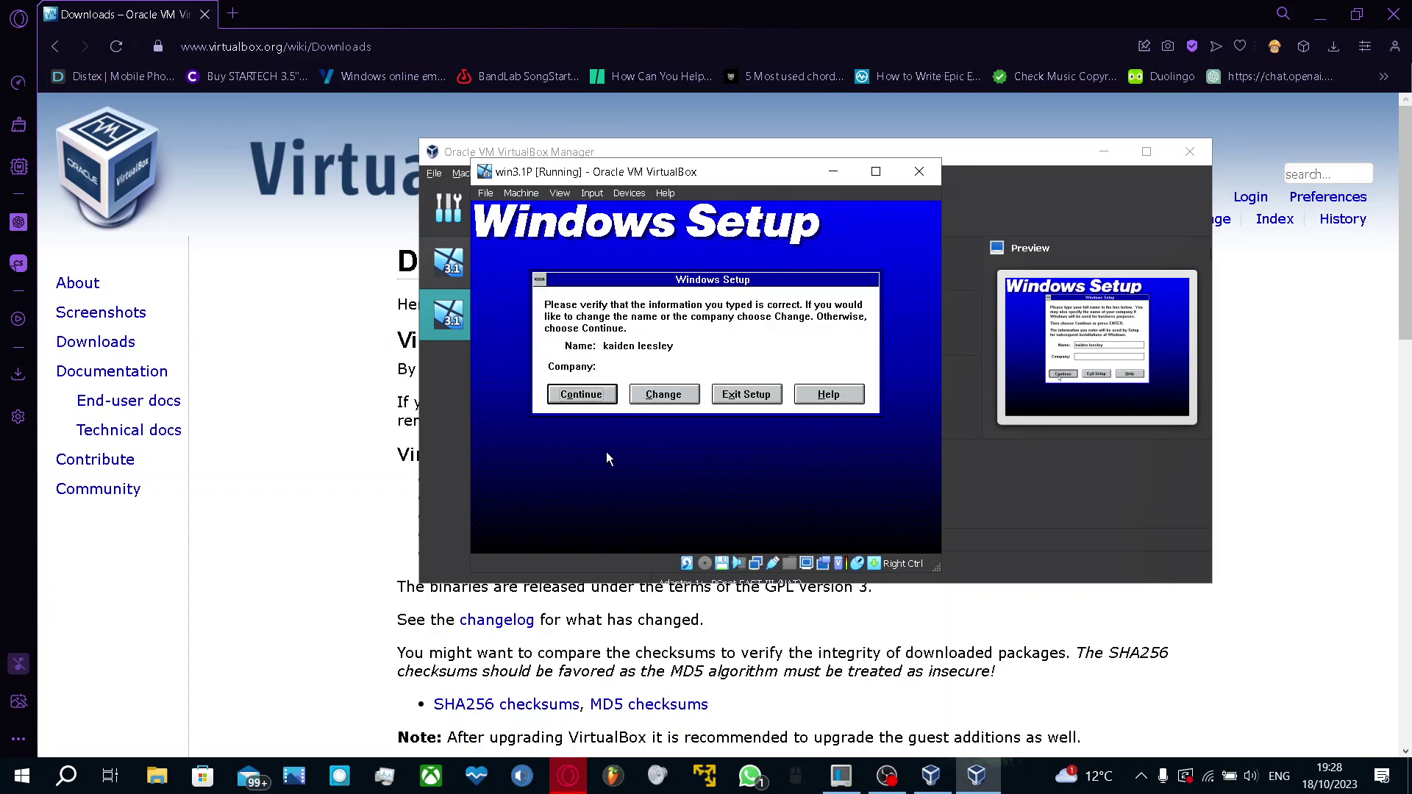
pyautogui.click(565, 401)
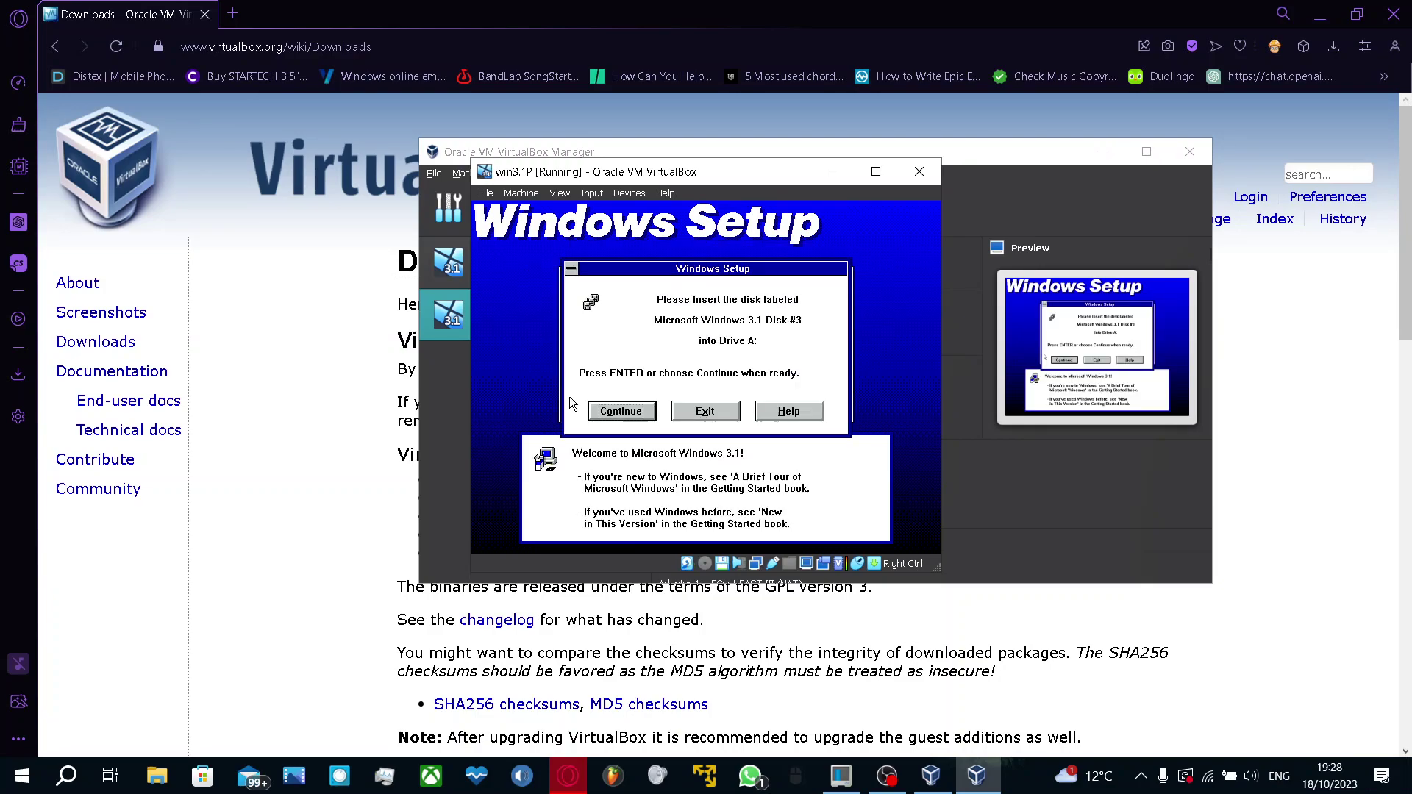
# Load the disk 3 image and then Disk04.img into the floppy drive, continuing Setup after each
pyautogui.press('Control_R')
pyautogui.click(631, 194)
pyautogui.moveTo(735, 225)
pyautogui.click(927, 248)
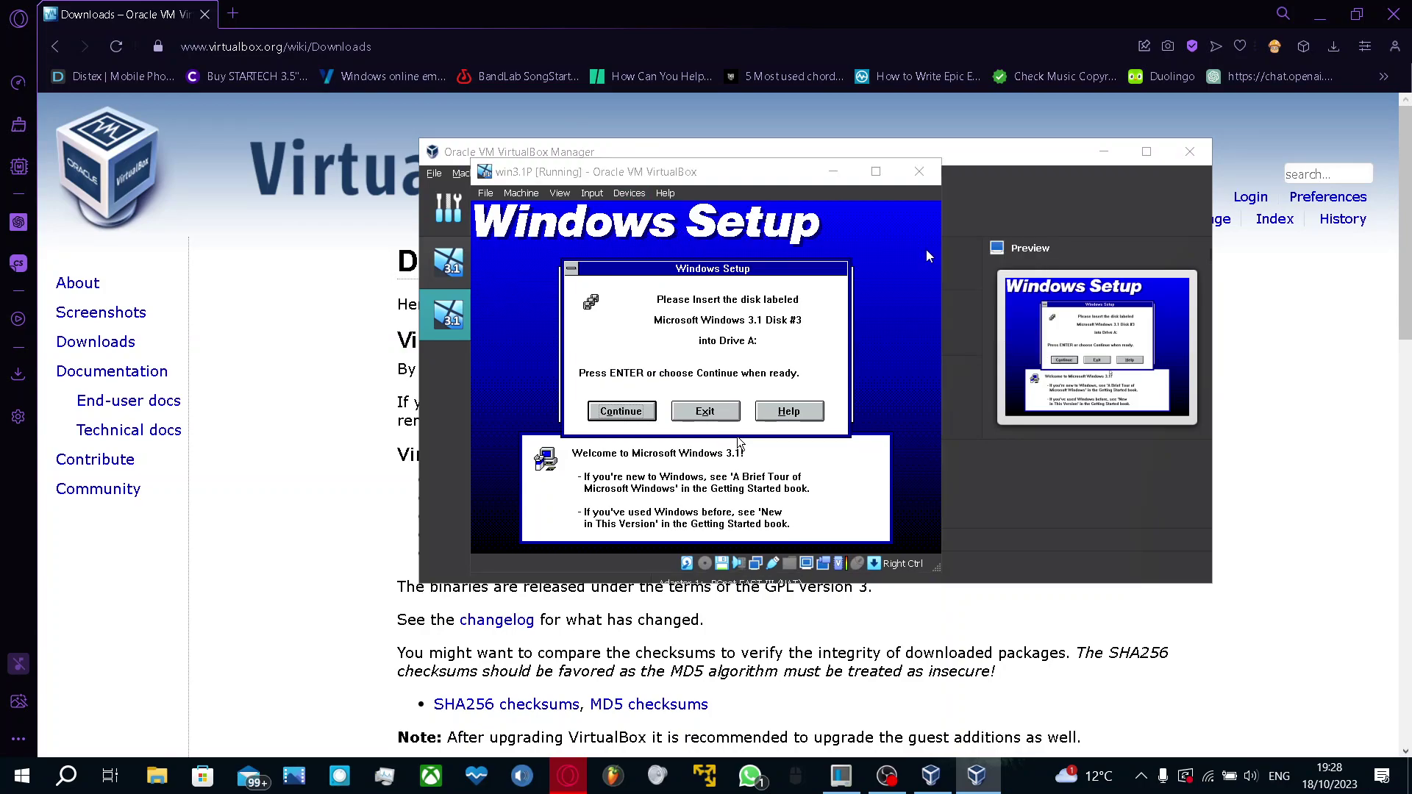
pyautogui.doubleClick(730, 359)
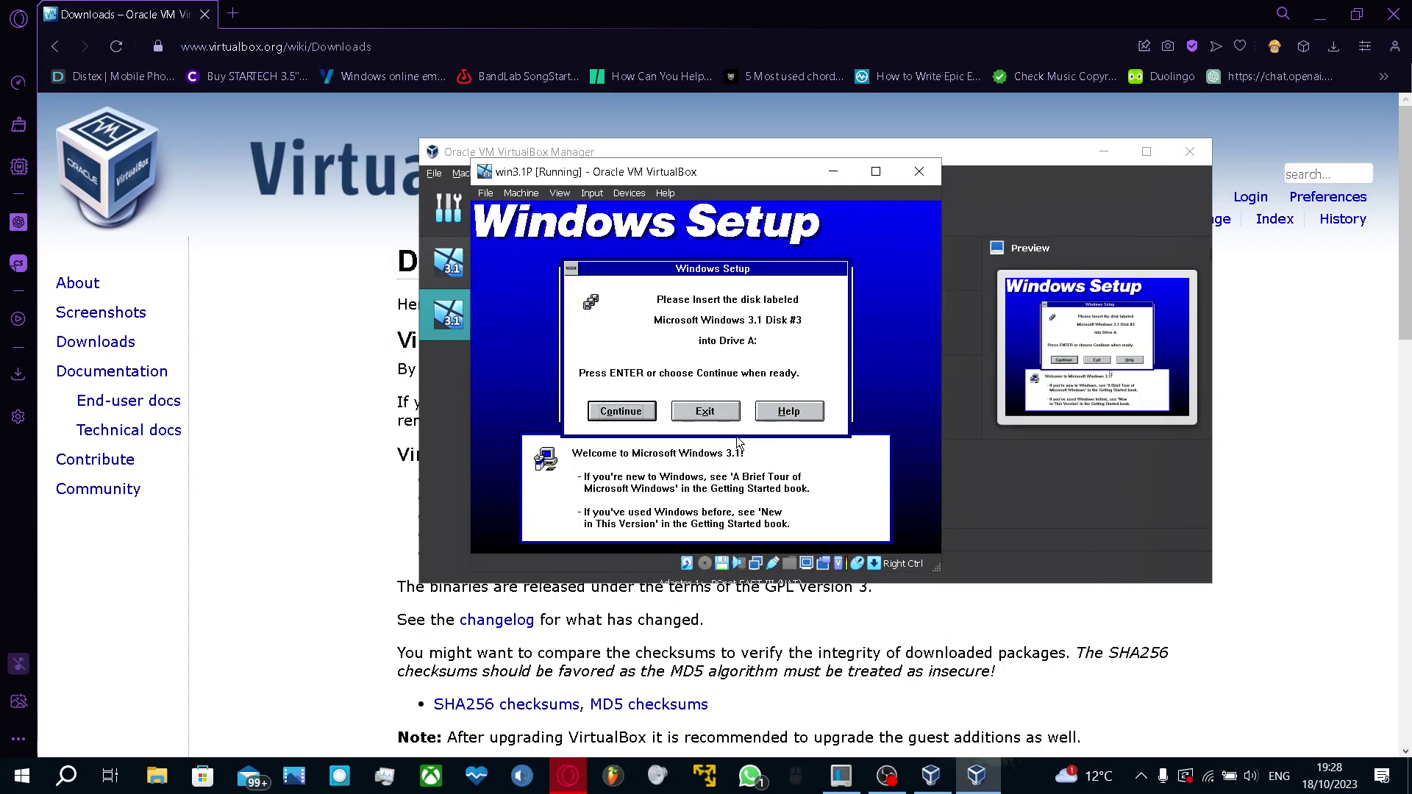
pyautogui.click(603, 409)
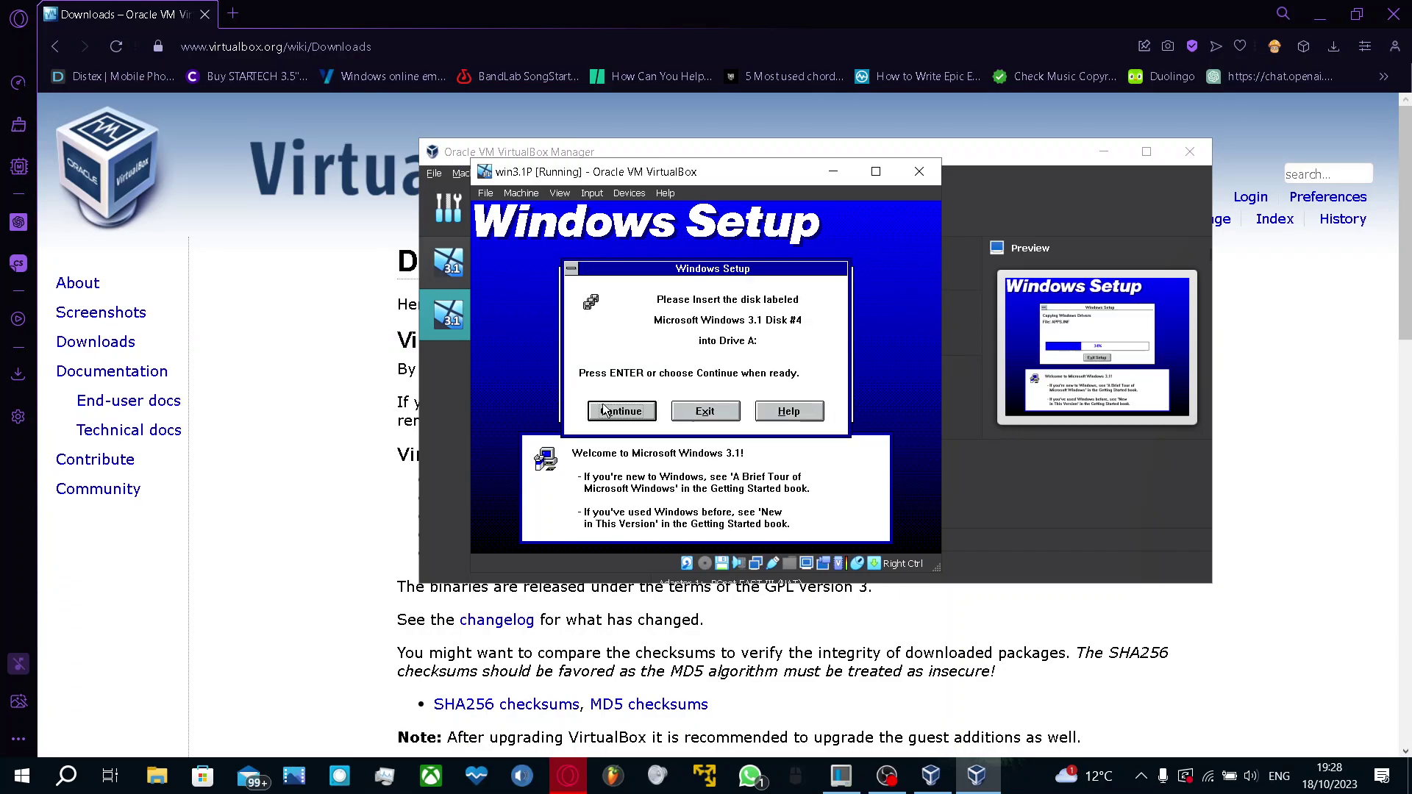
pyautogui.click(631, 195)
pyautogui.moveTo(649, 226)
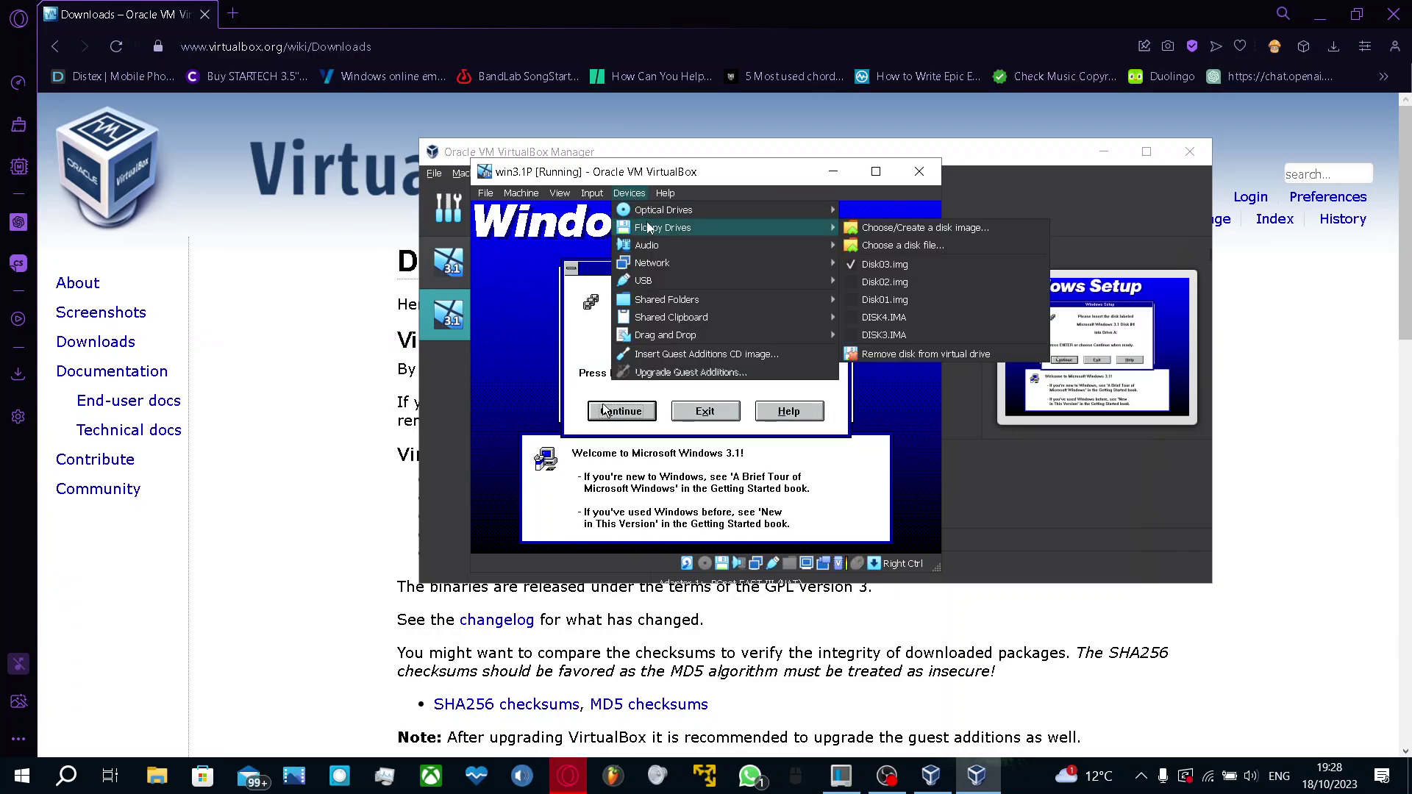
pyautogui.click(902, 246)
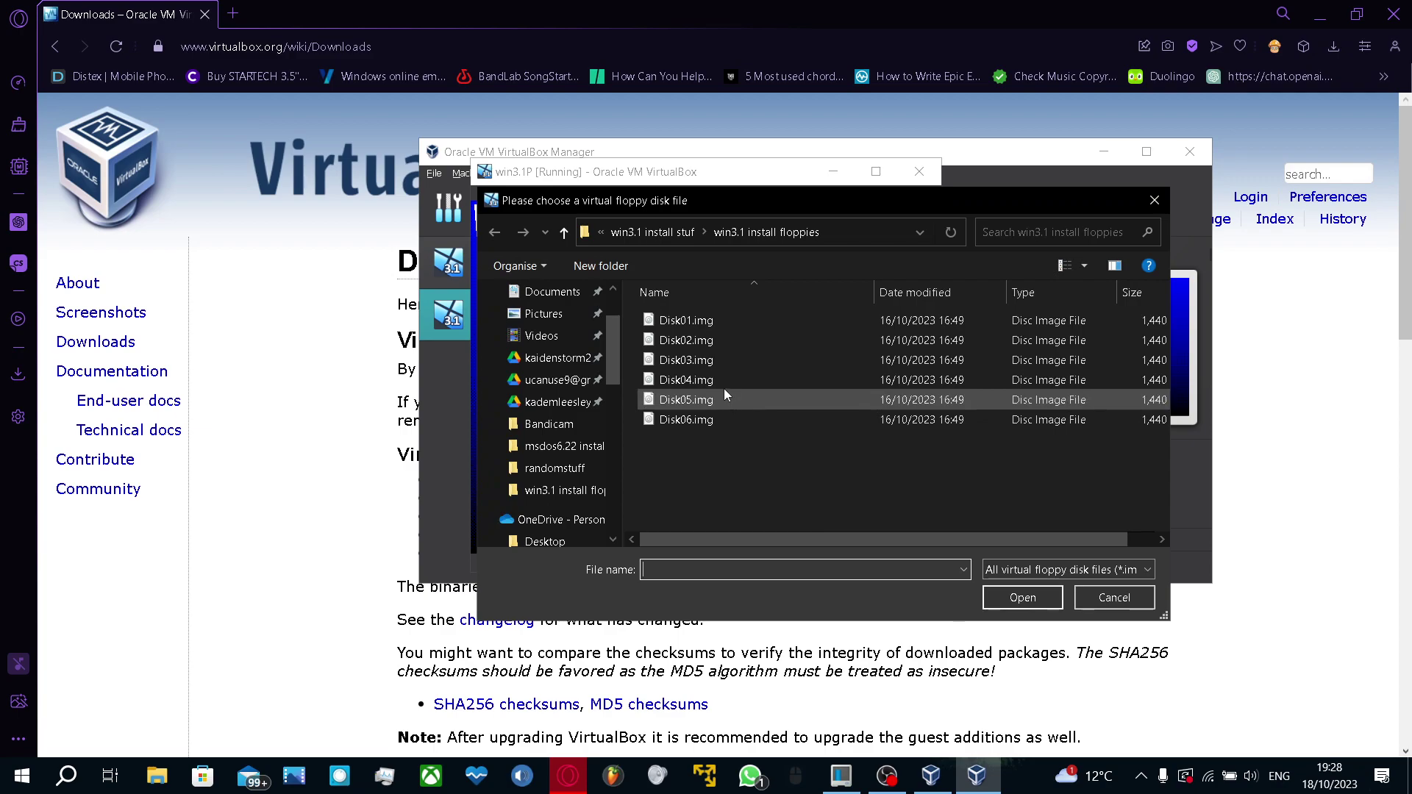
pyautogui.doubleClick(724, 384)
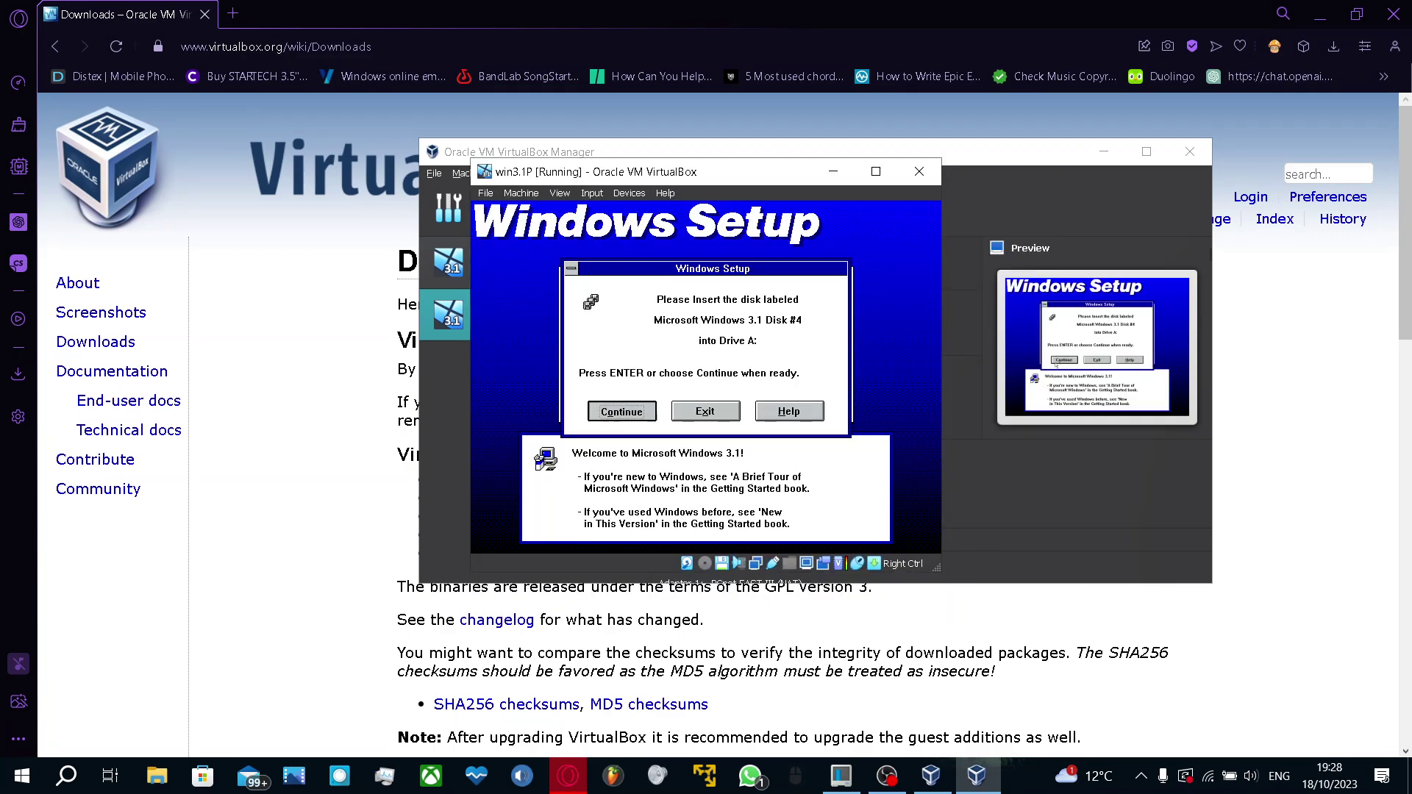
pyautogui.click(607, 413)
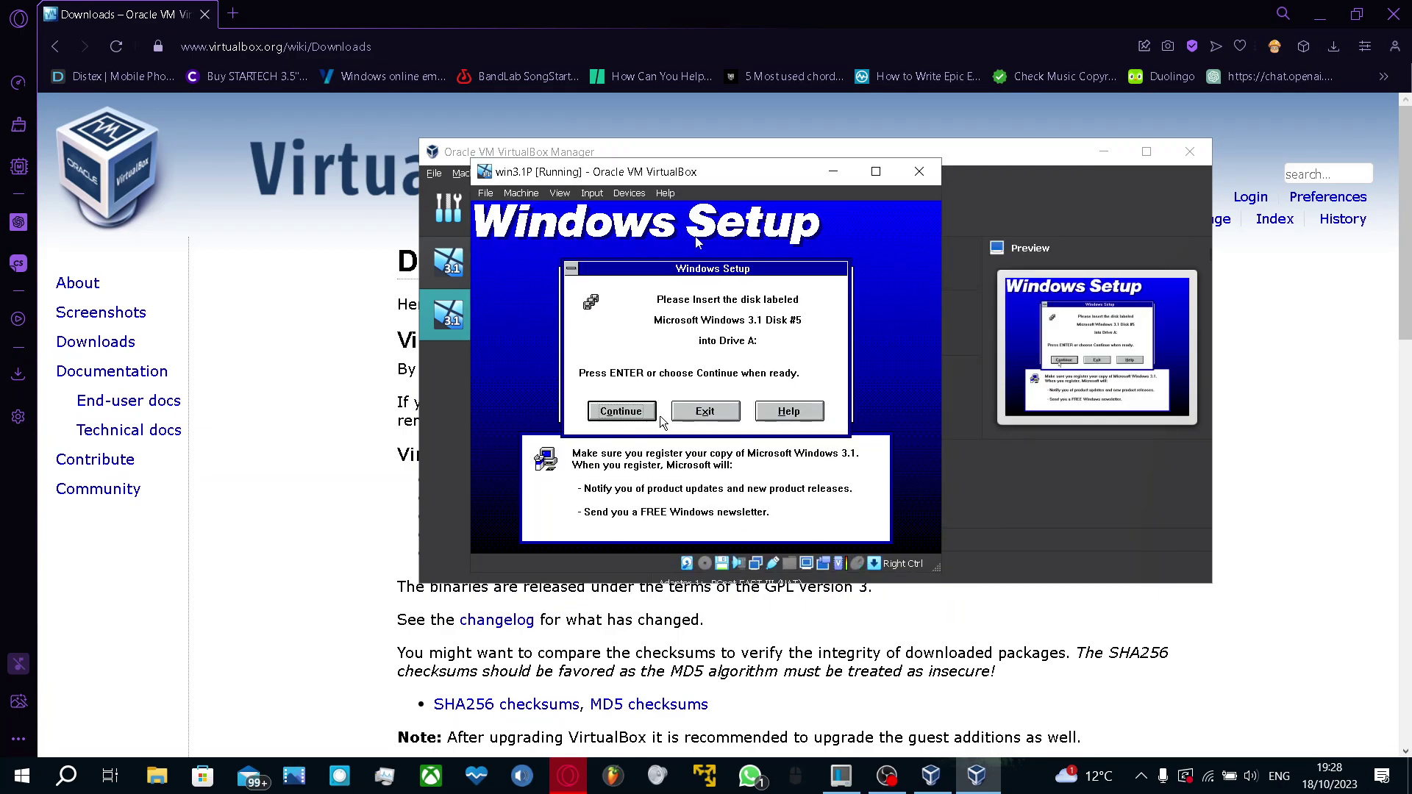
# Load Disk05.img and then Disk06.img into the floppy drive, continuing Setup after each
pyautogui.click(628, 192)
pyautogui.moveTo(662, 227)
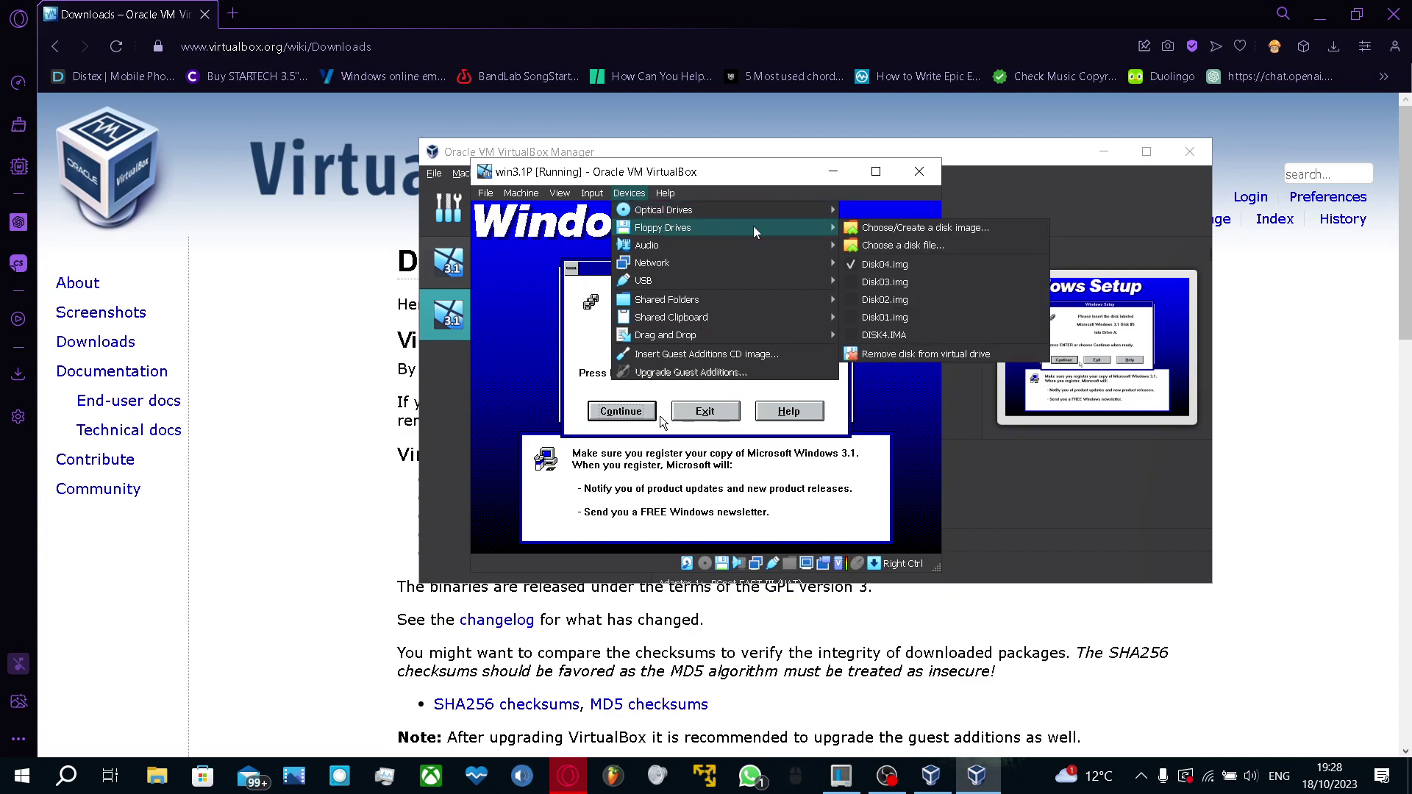
pyautogui.click(920, 250)
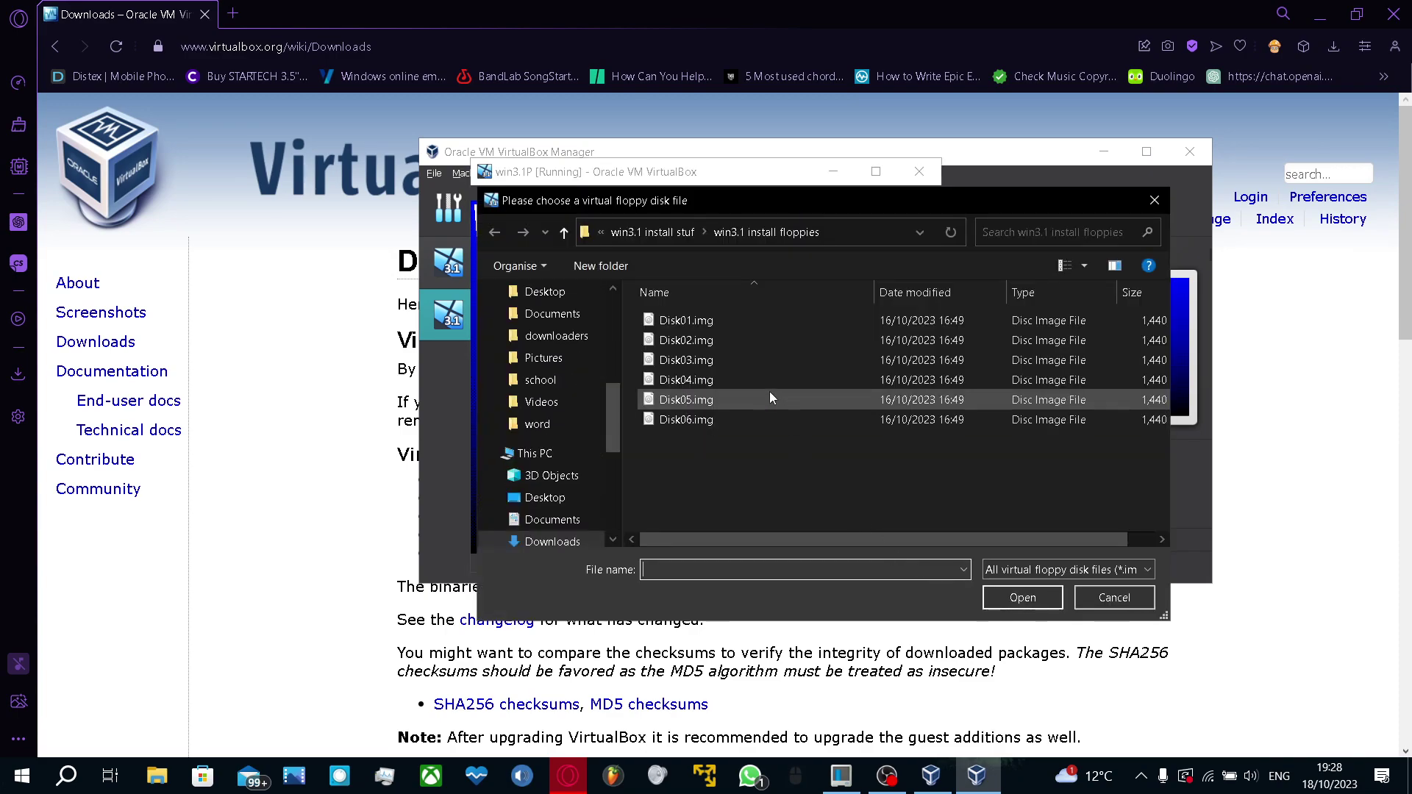
pyautogui.doubleClick(769, 400)
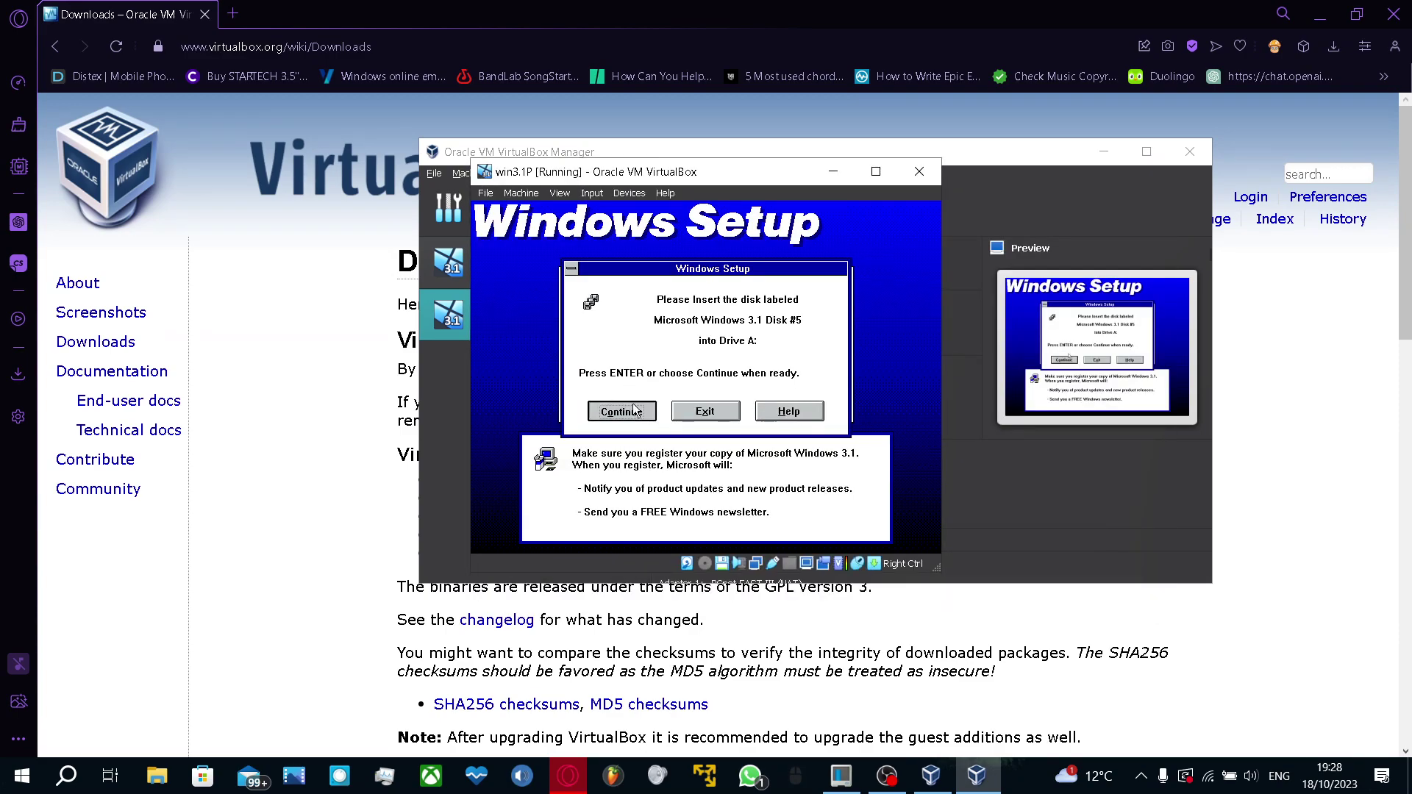
pyautogui.click(636, 410)
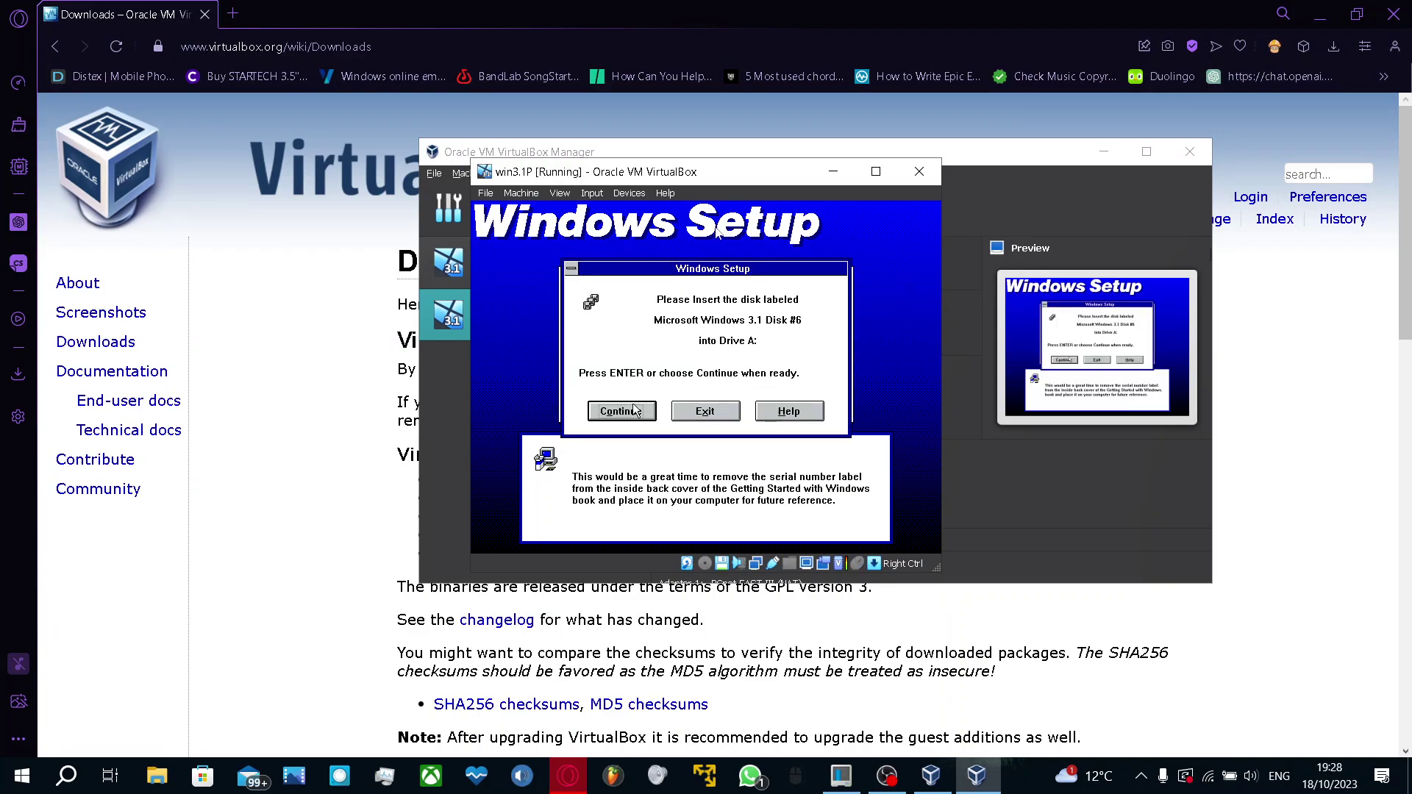
pyautogui.click(629, 193)
pyautogui.moveTo(665, 229)
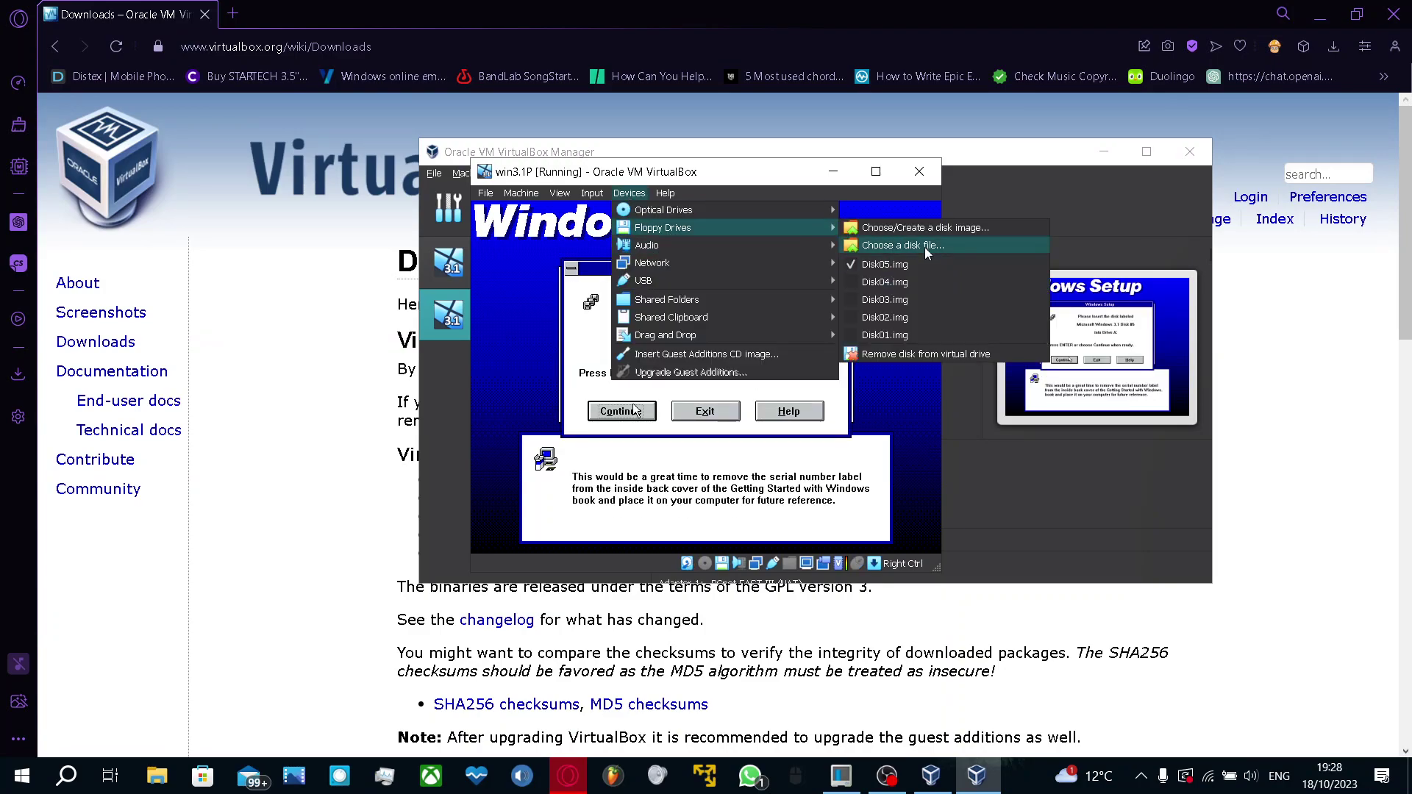
pyautogui.click(925, 247)
pyautogui.doubleClick(771, 421)
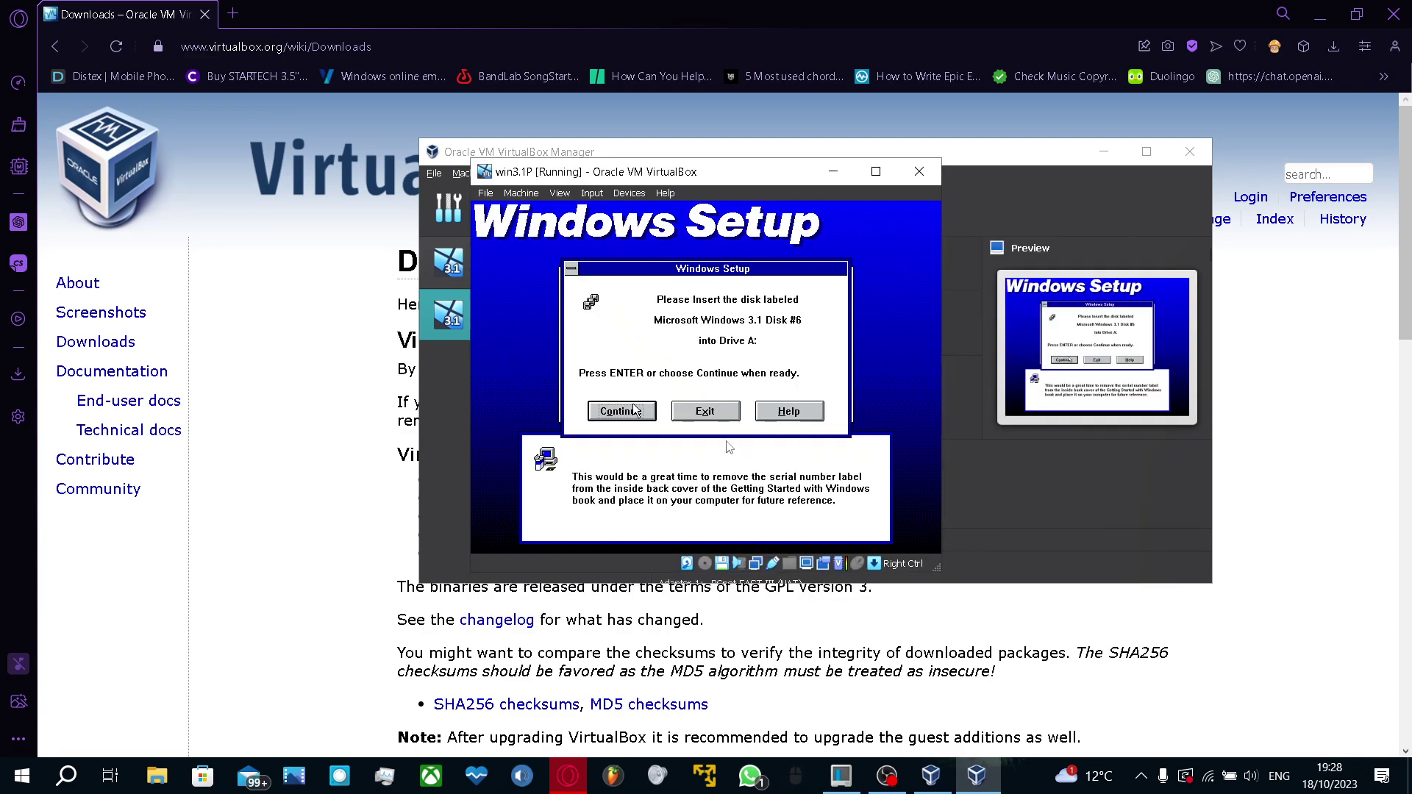
pyautogui.click(634, 410)
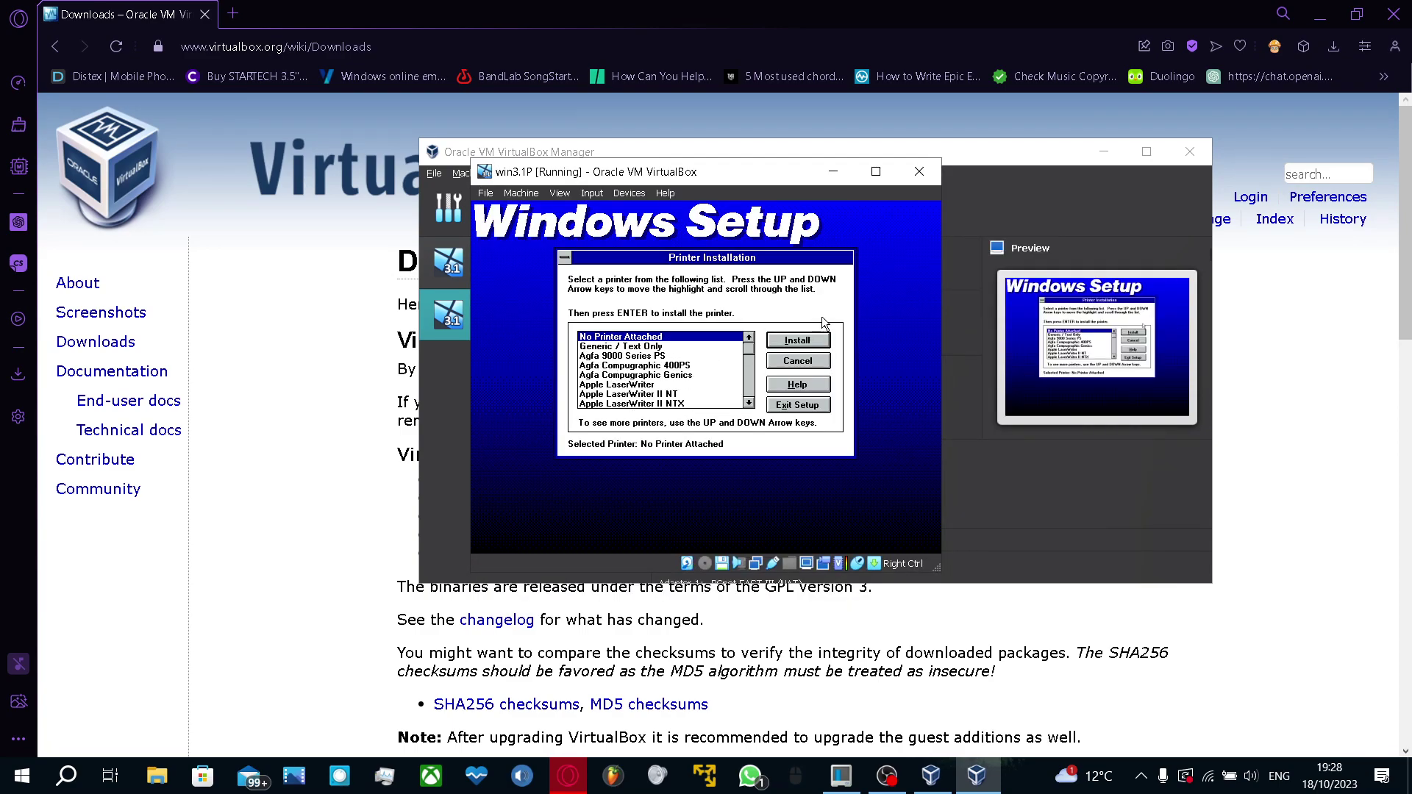
# Skip printer installation, keep MS-DOS Editor for EDIT.COM, skip the tutorial, and reboot
pyautogui.click(805, 358)
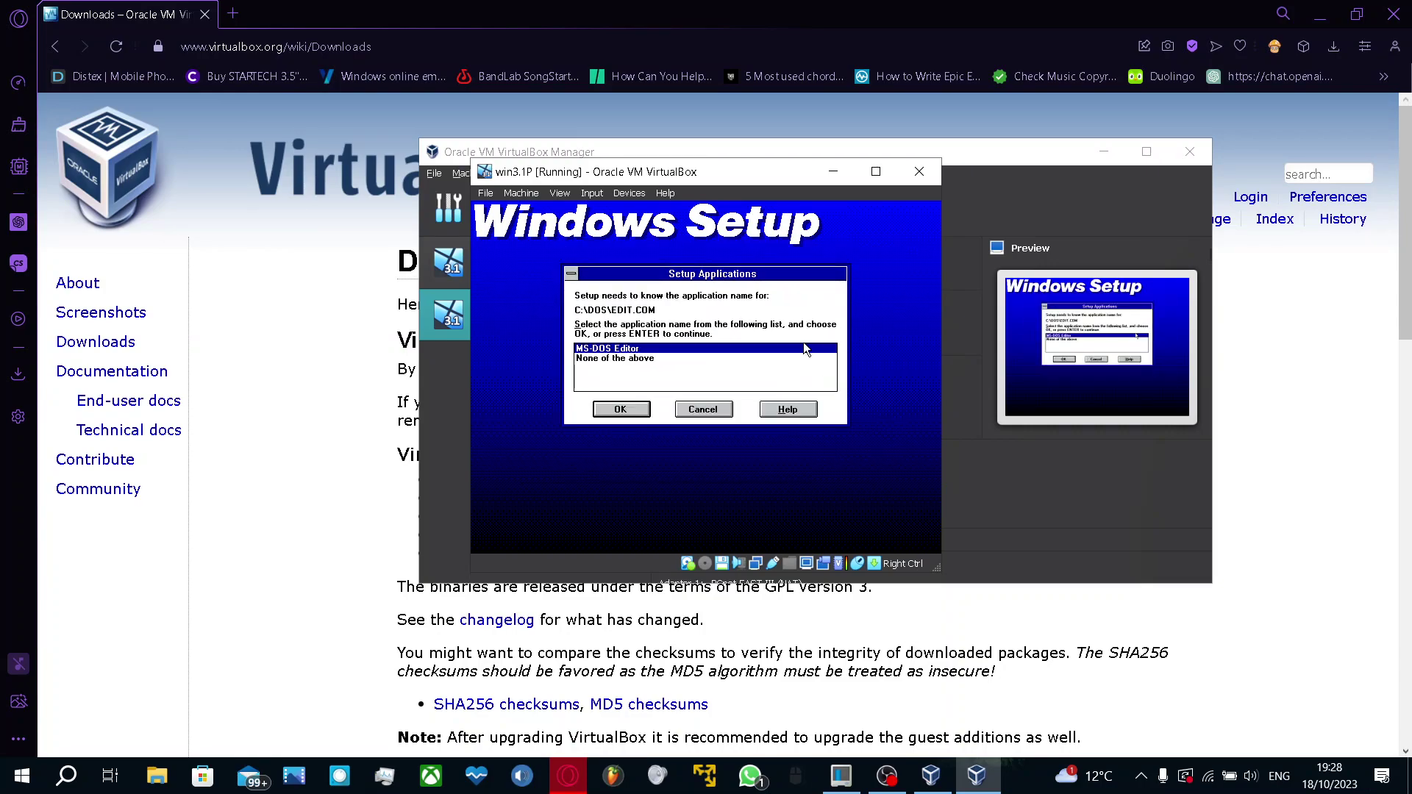
pyautogui.click(621, 409)
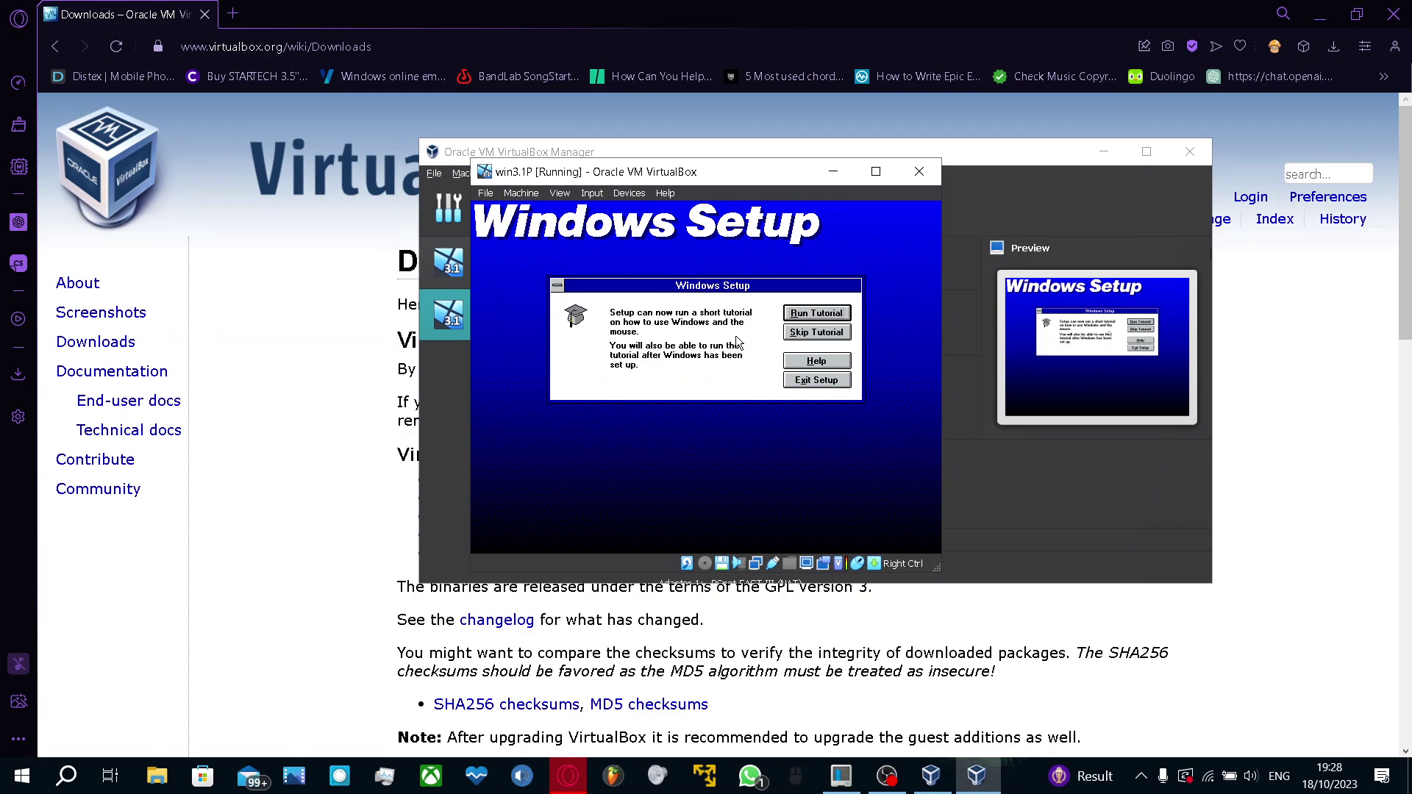
pyautogui.click(802, 333)
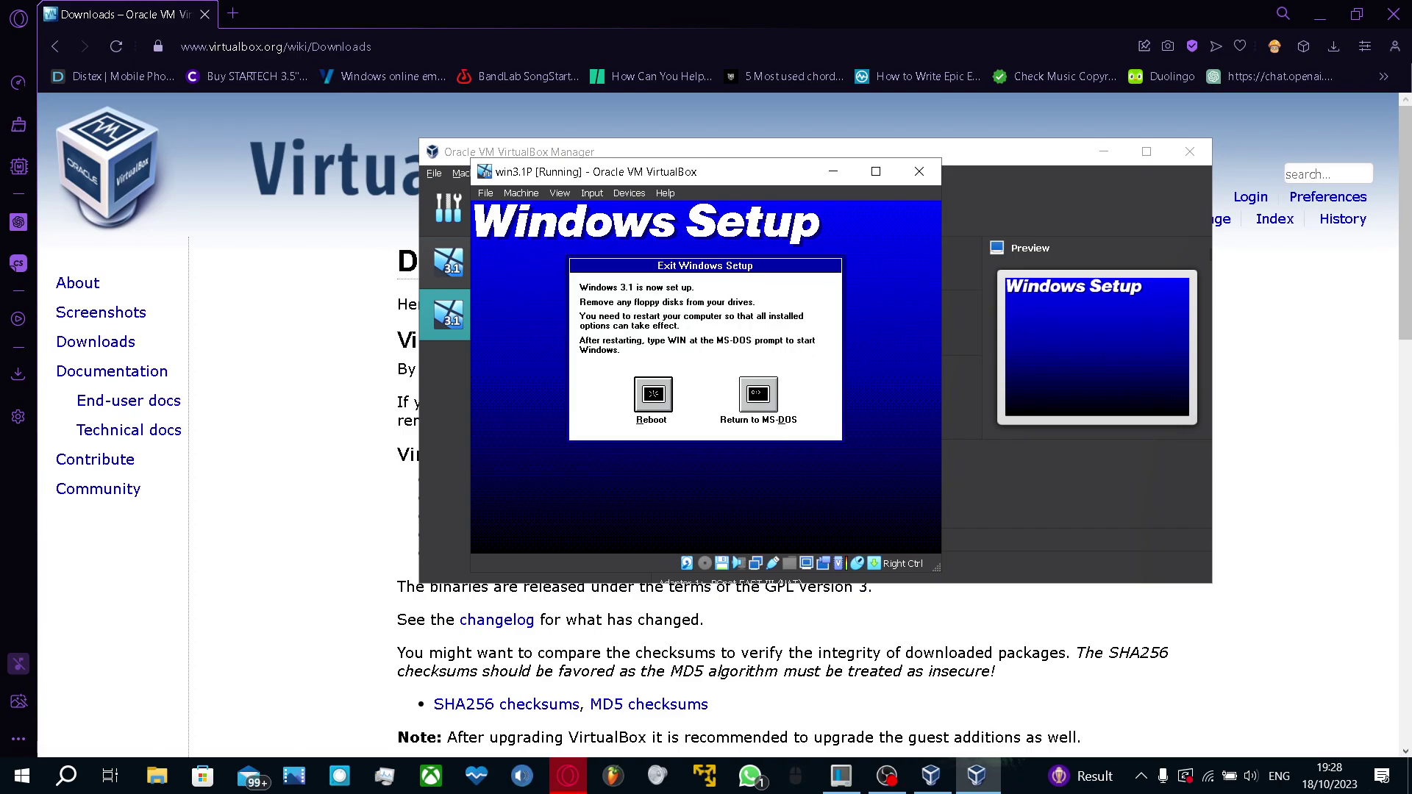
pyautogui.click(651, 397)
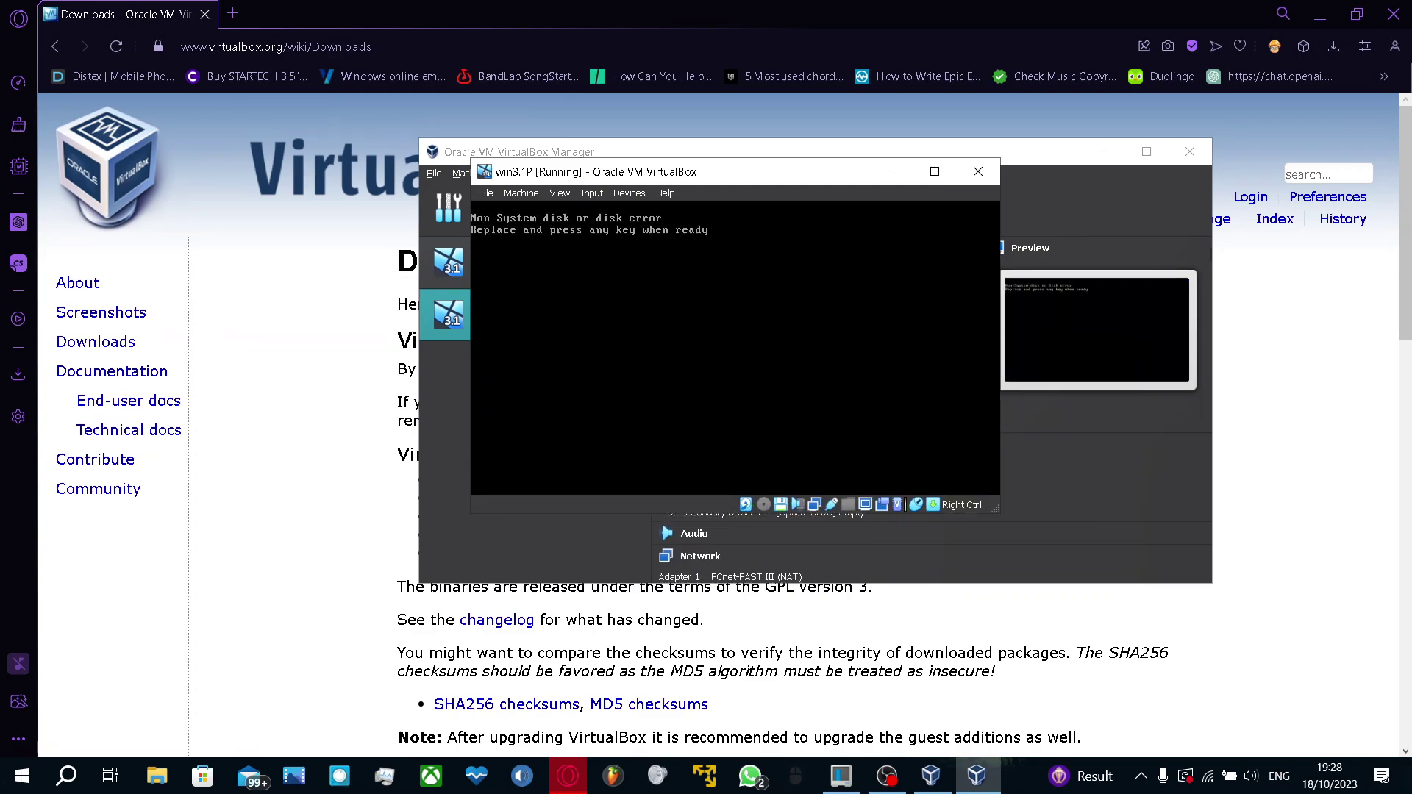
# Eject the disk from the virtual floppy drive and let the guest continue booting
pyautogui.press('Control_R')
pyautogui.click(629, 193)
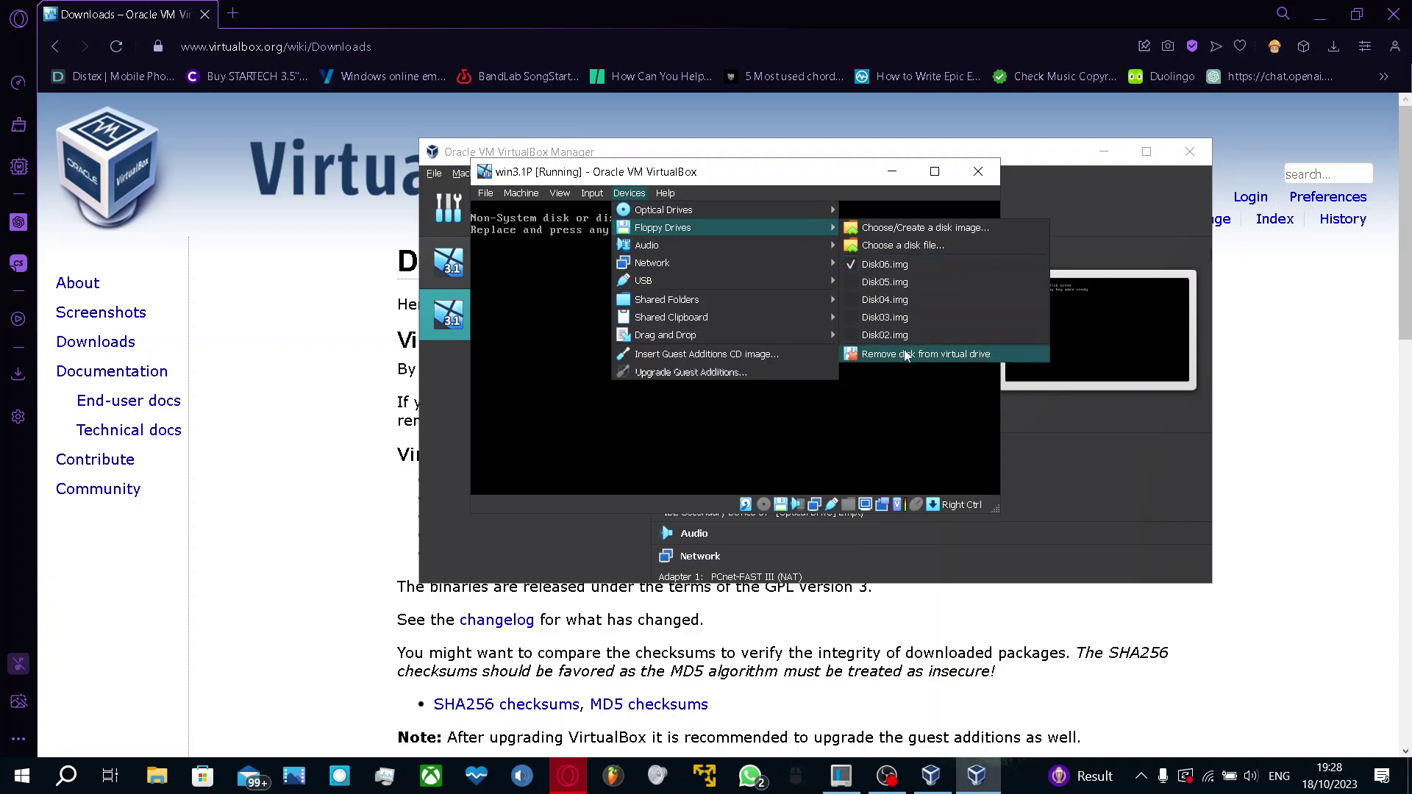
pyautogui.click(925, 354)
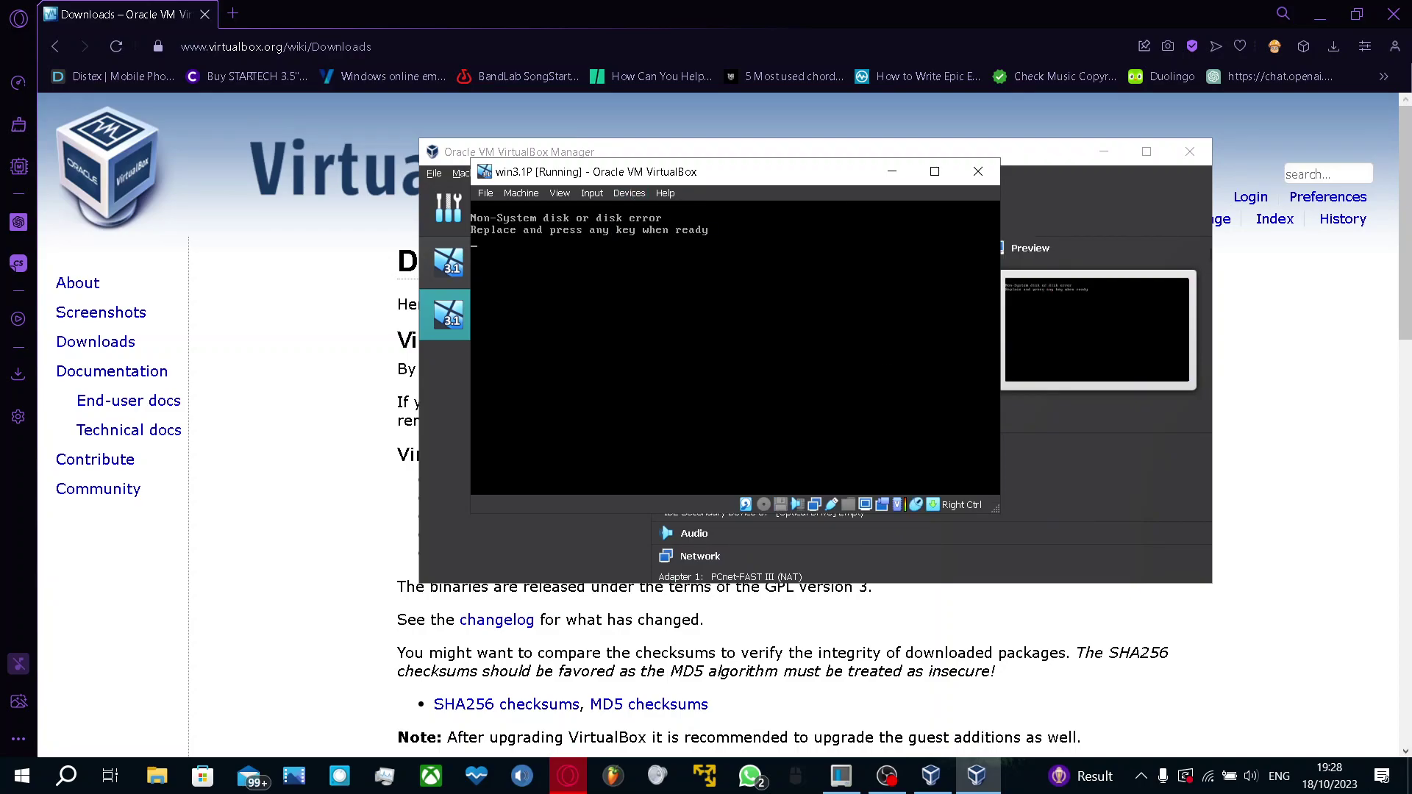
pyautogui.press('Return')
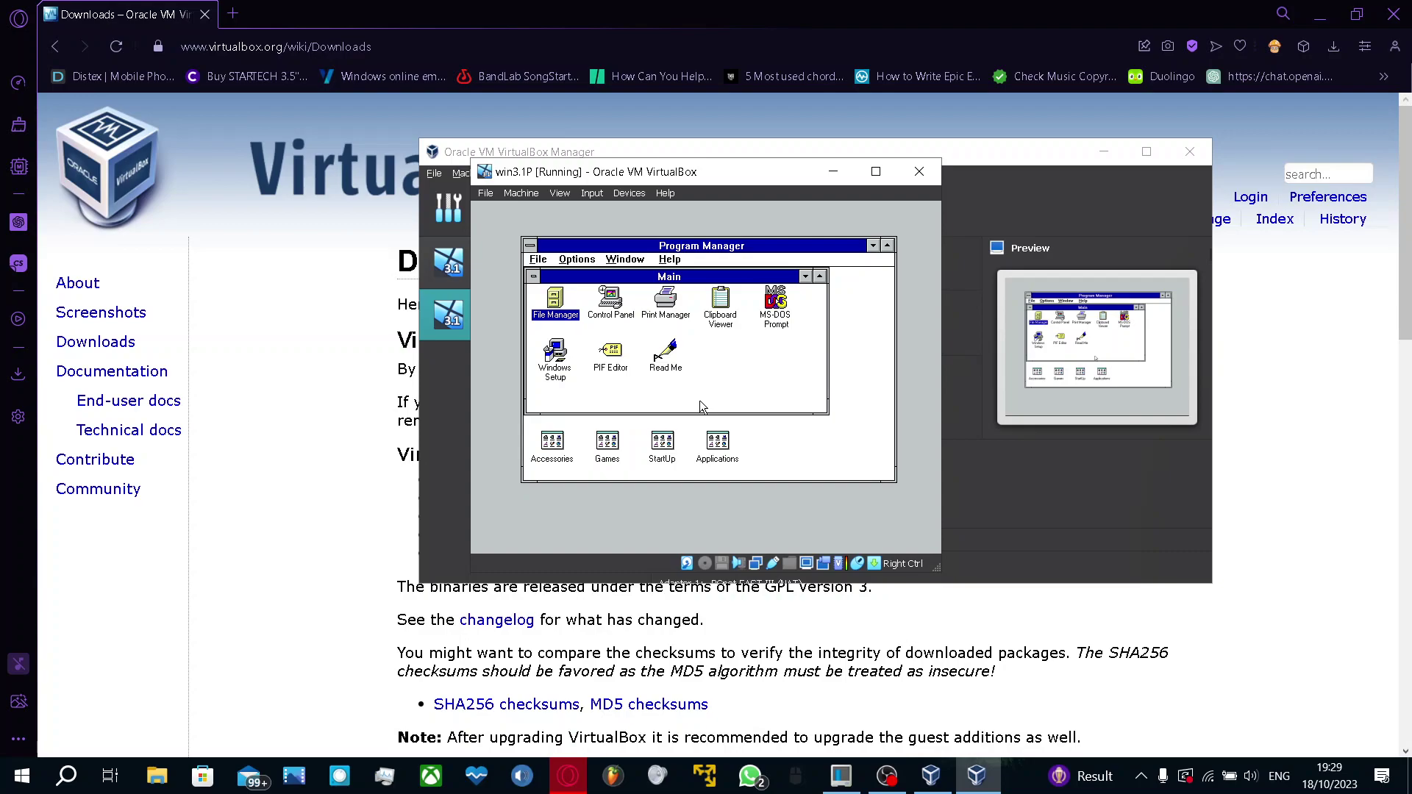
# Open the Games group and play Minesweeper, uncovering squares until hitting a mine
pyautogui.doubleClick(616, 458)
pyautogui.doubleClick(644, 333)
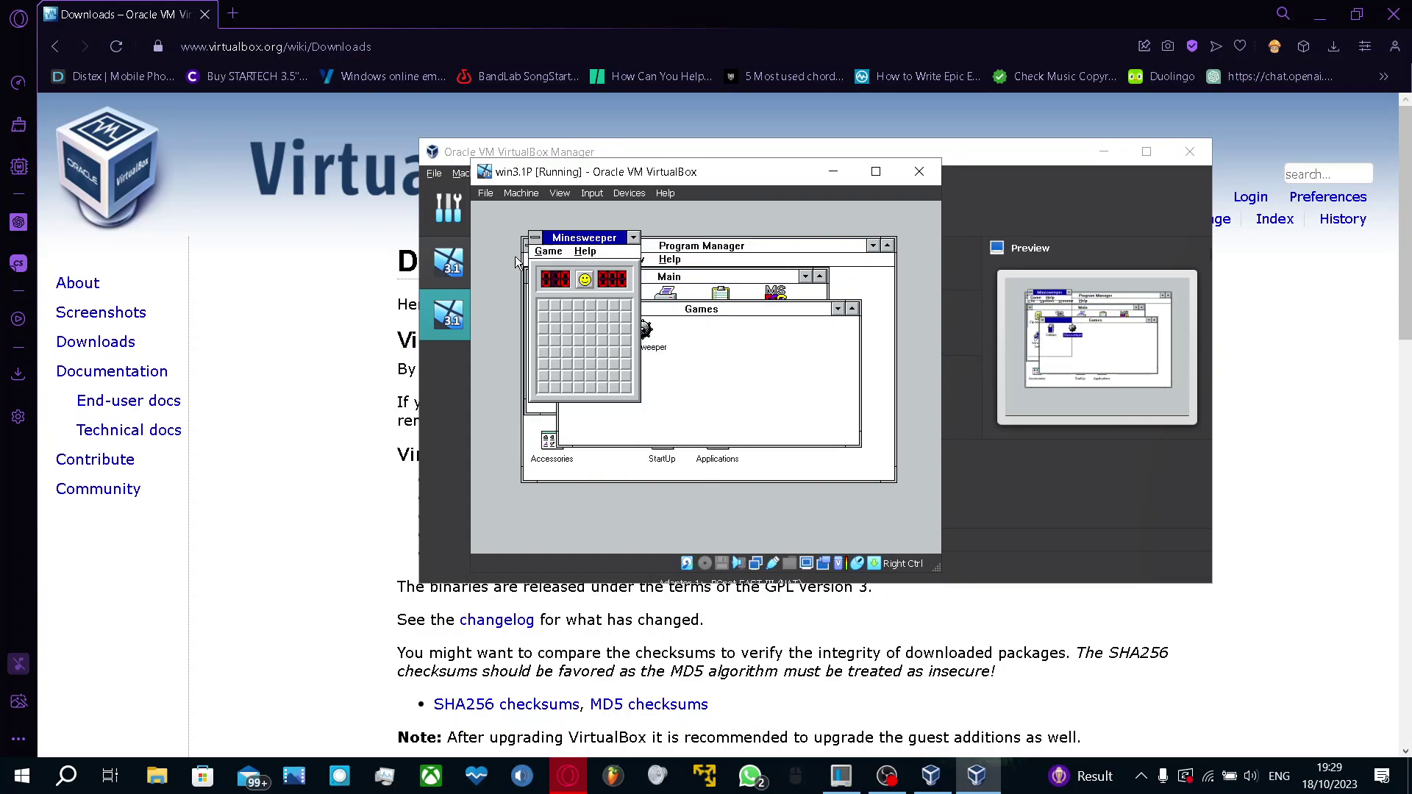
pyautogui.click(628, 389)
pyautogui.click(625, 310)
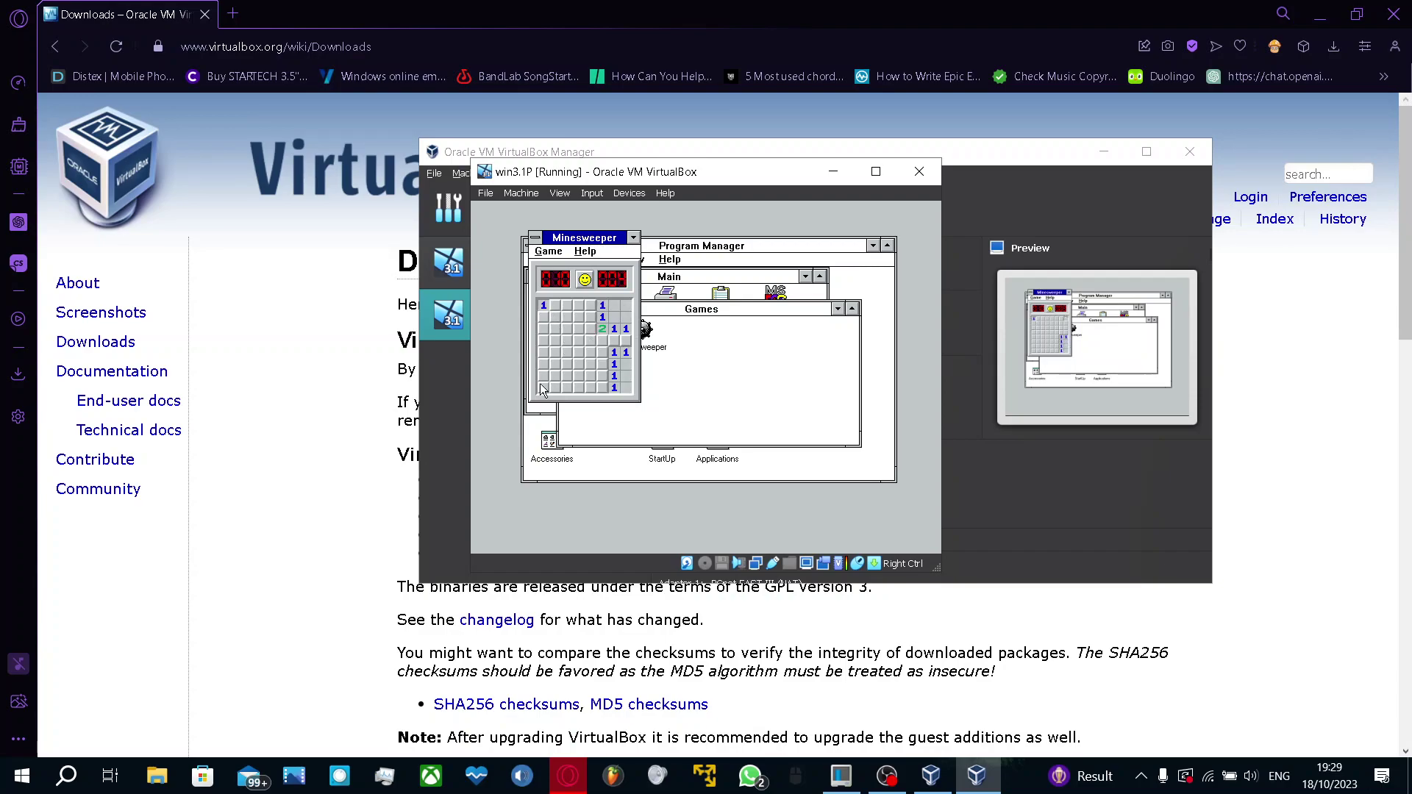
pyautogui.click(567, 340)
pyautogui.click(571, 364)
pyautogui.click(590, 387)
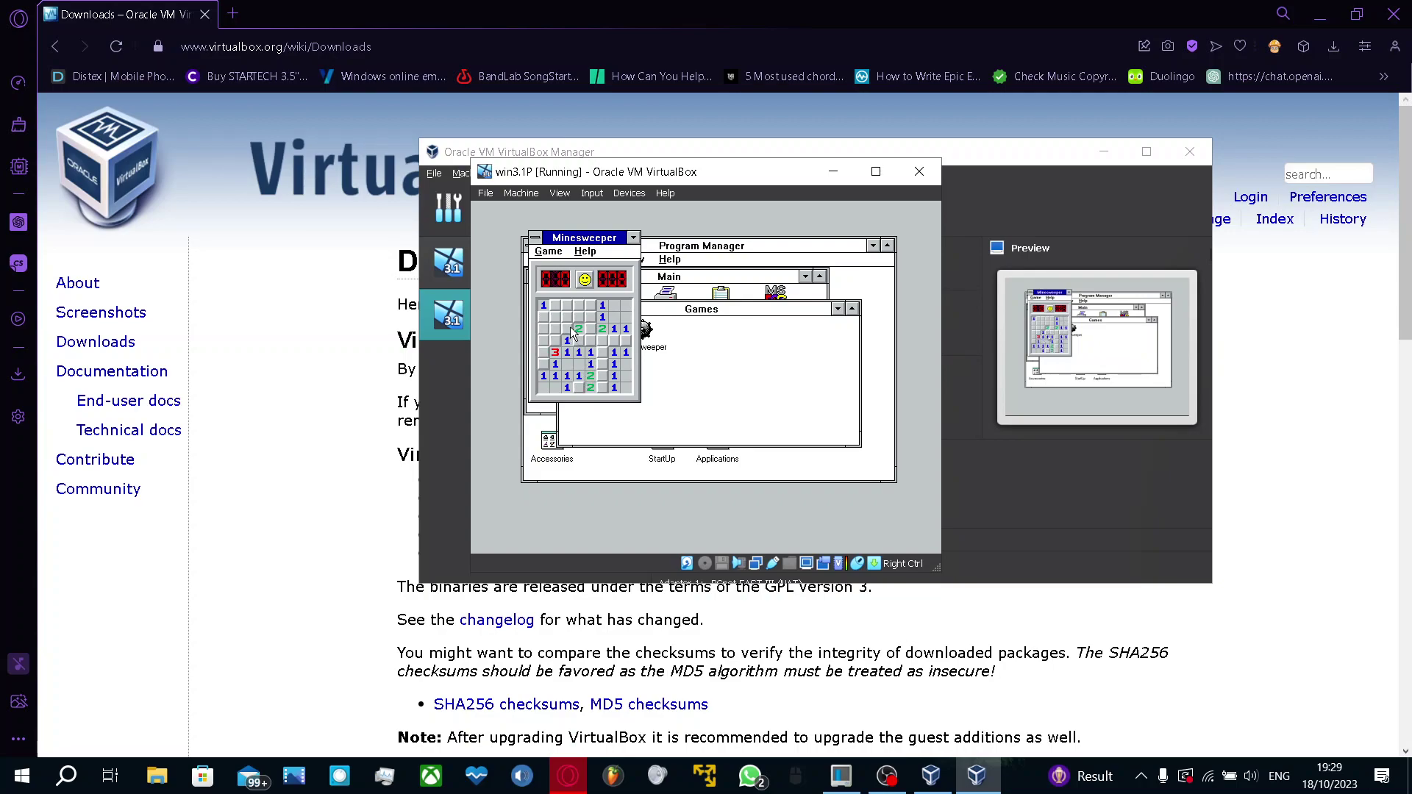
pyautogui.click(556, 342)
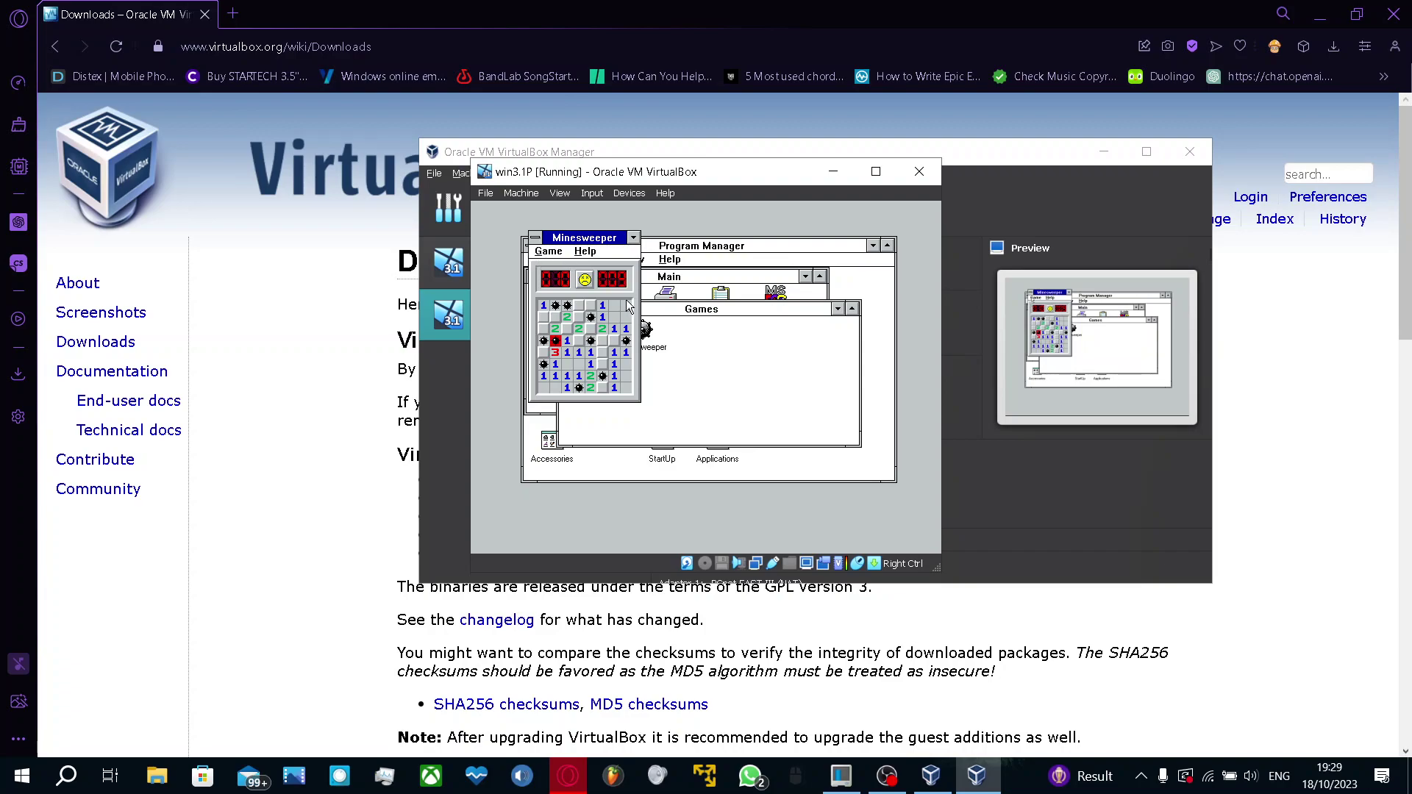
# Move the Minesweeper window, exit Minesweeper from its Game menu, and begin closing Games
pyautogui.moveTo(595, 244); pyautogui.dragTo(691, 273)
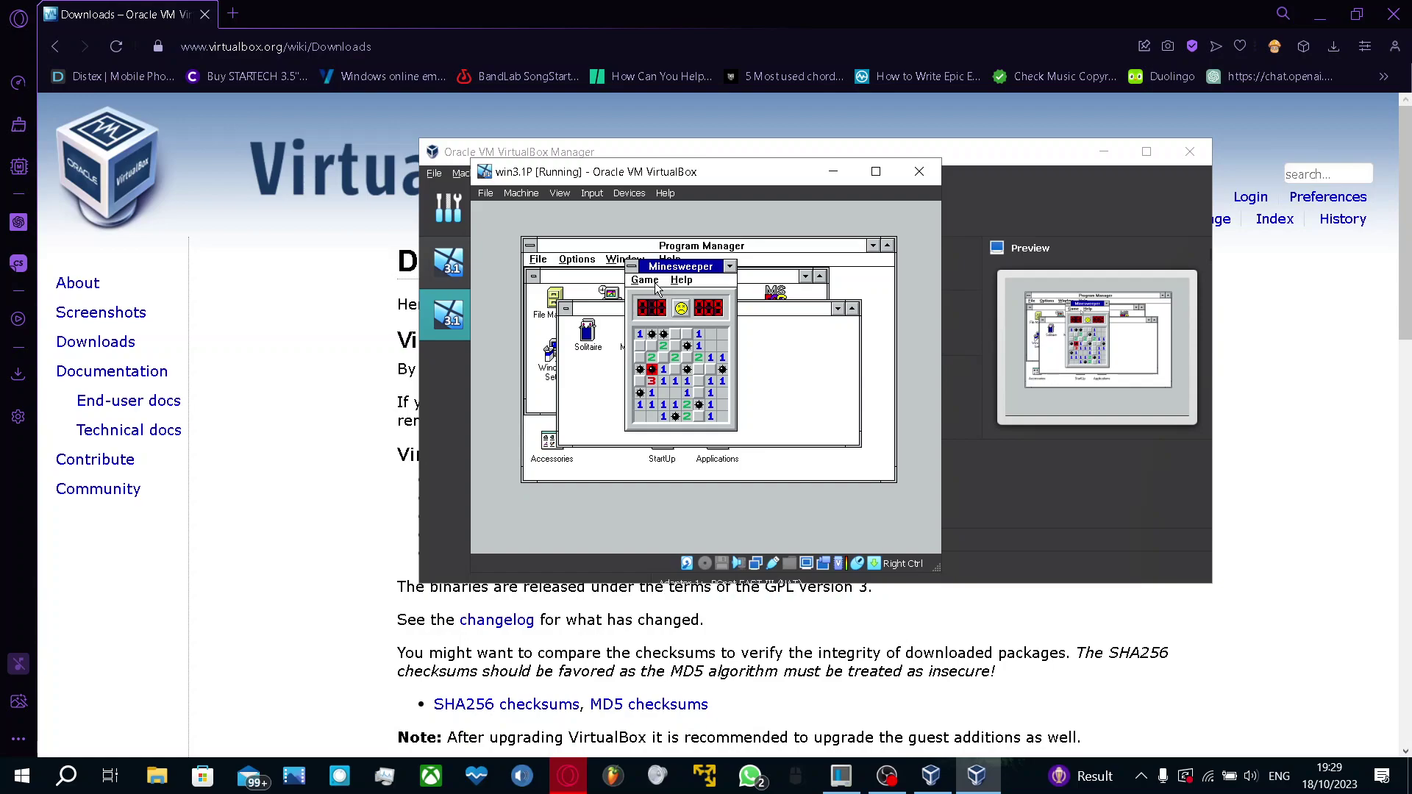
pyautogui.click(634, 267)
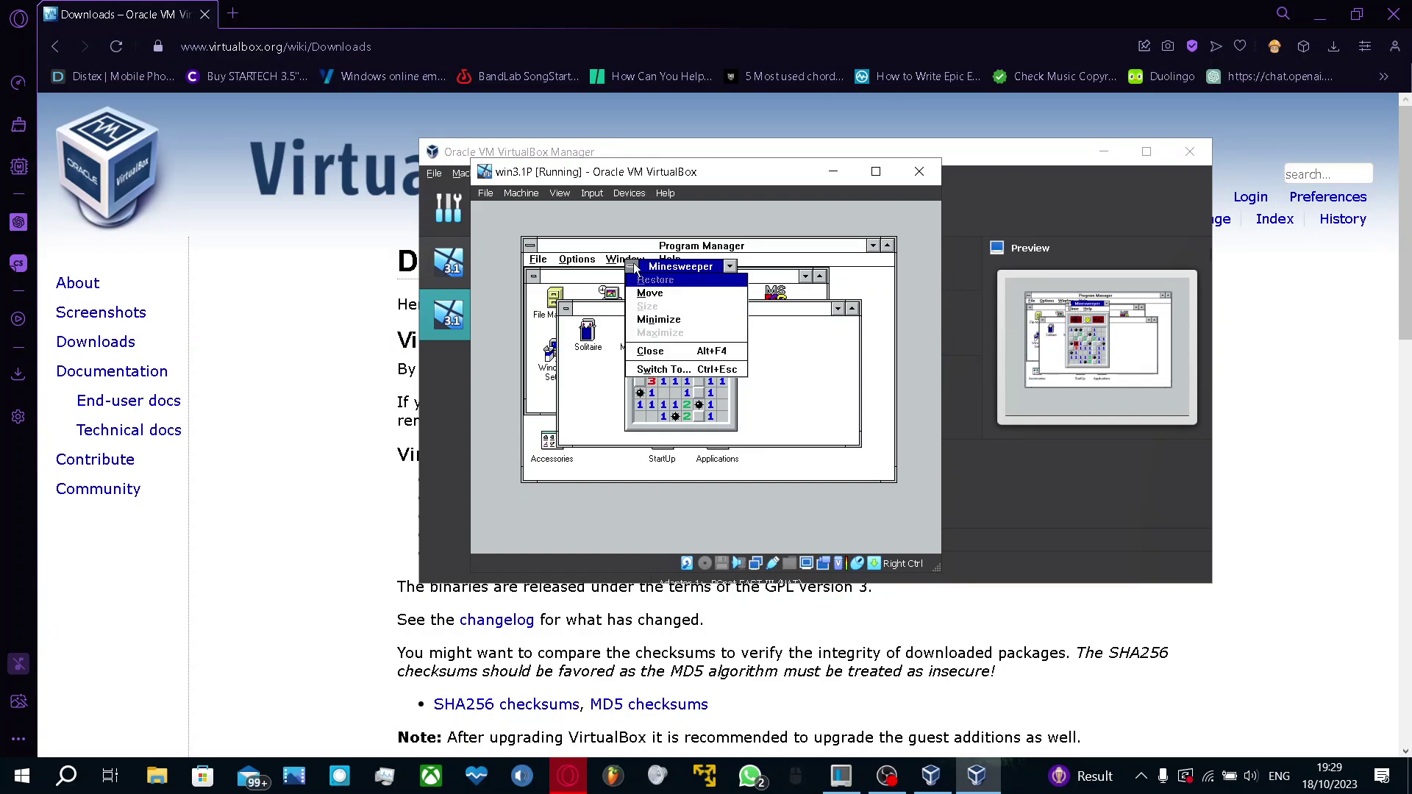
pyautogui.click(668, 276)
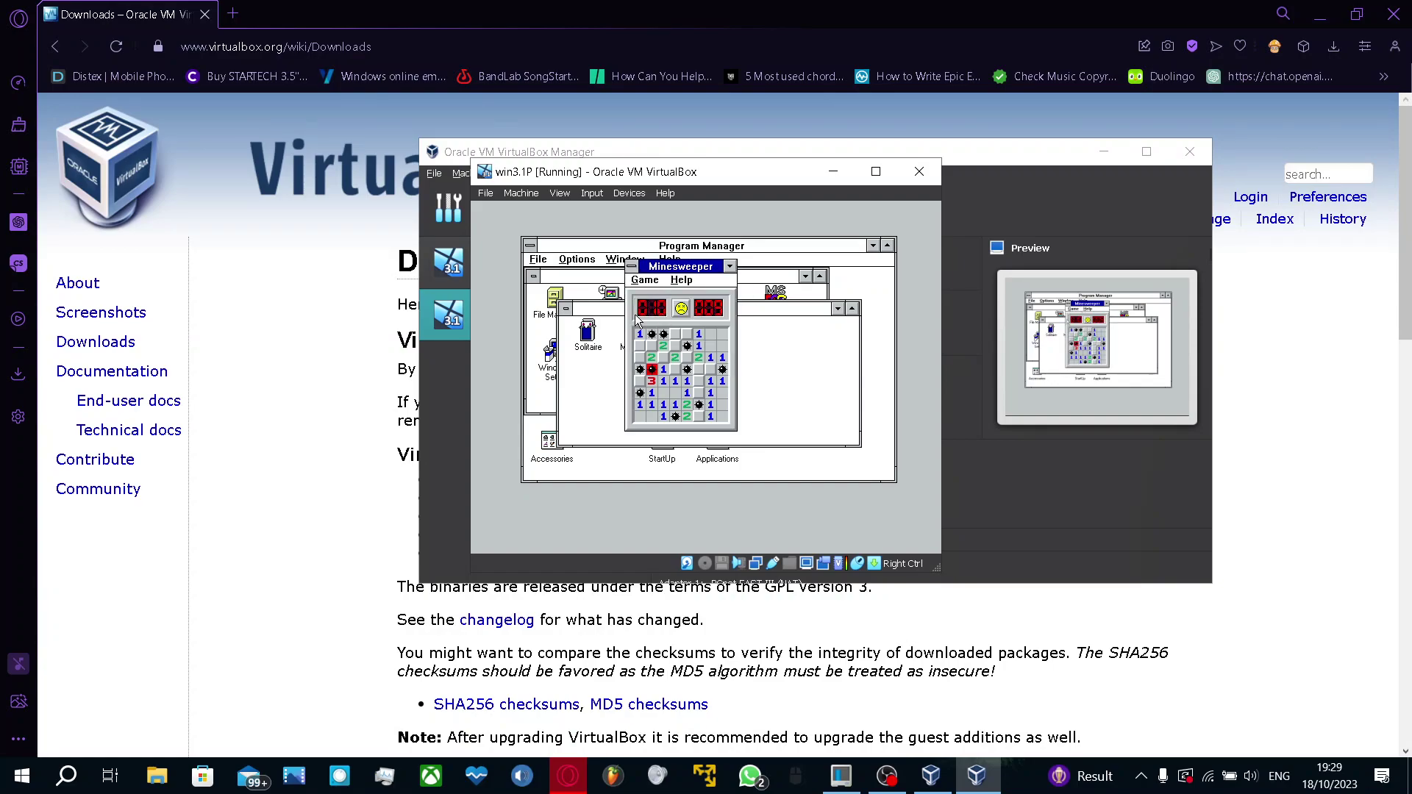
pyautogui.click(655, 281)
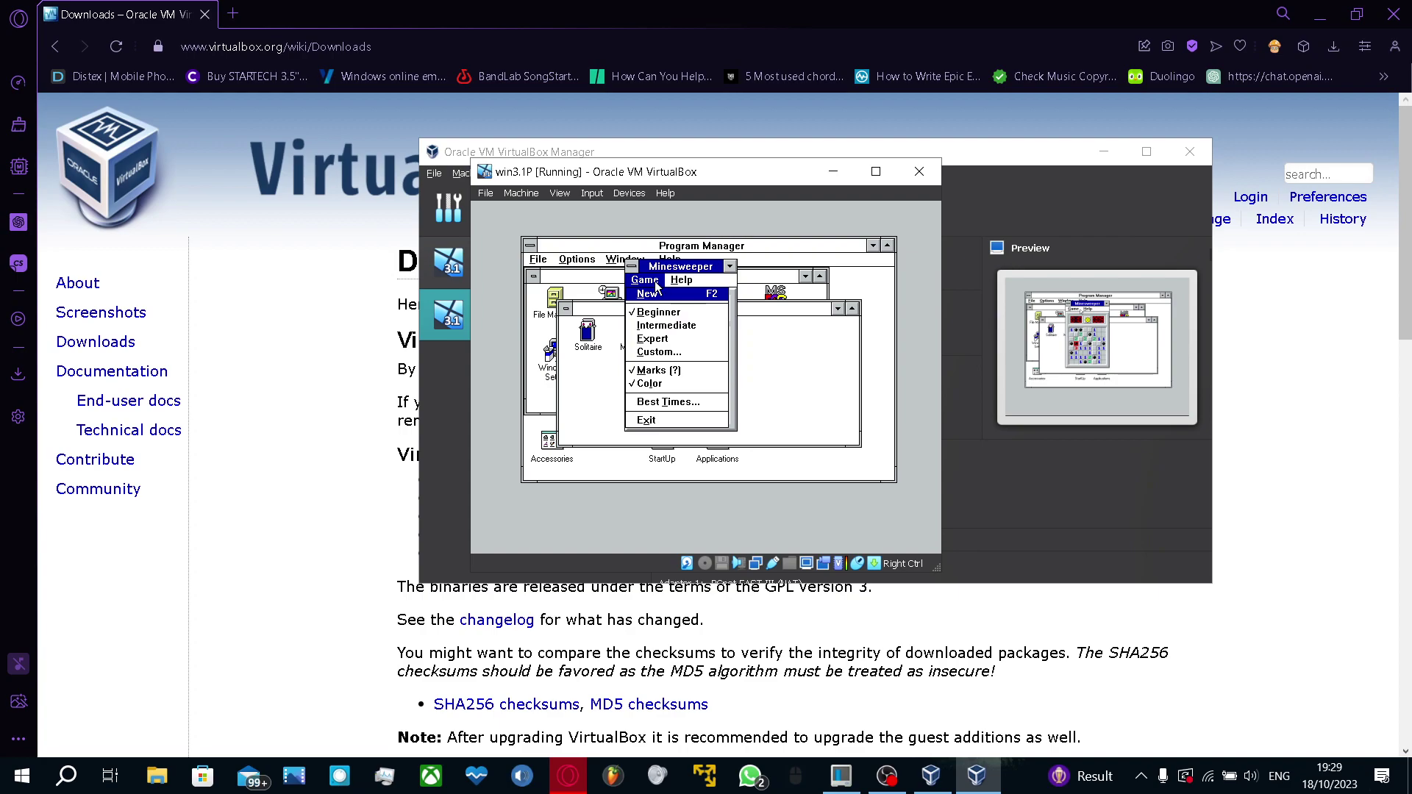
pyautogui.click(649, 418)
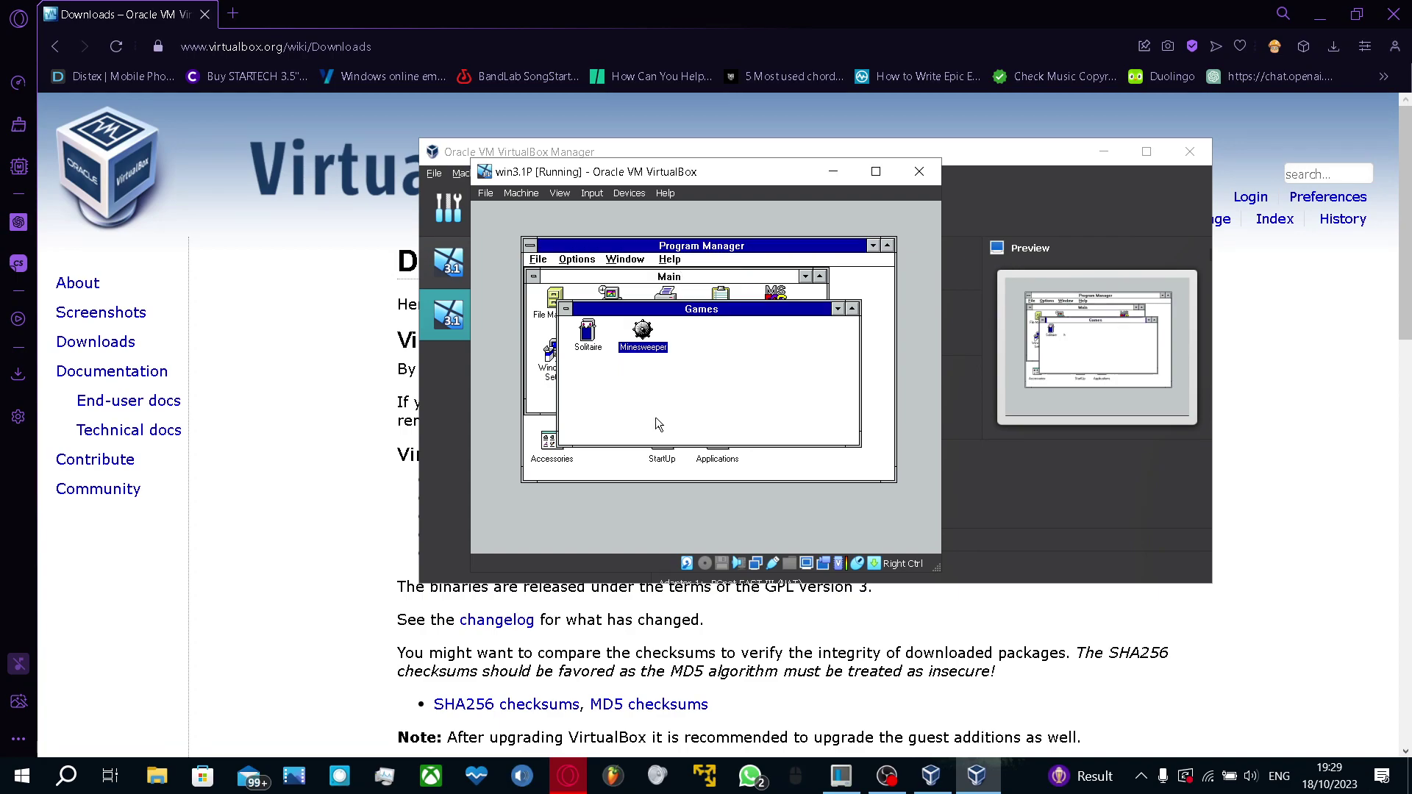
pyautogui.click(566, 309)
# Close the Games group and exit Windows to DOS via File > Exit Windows
pyautogui.click(594, 392)
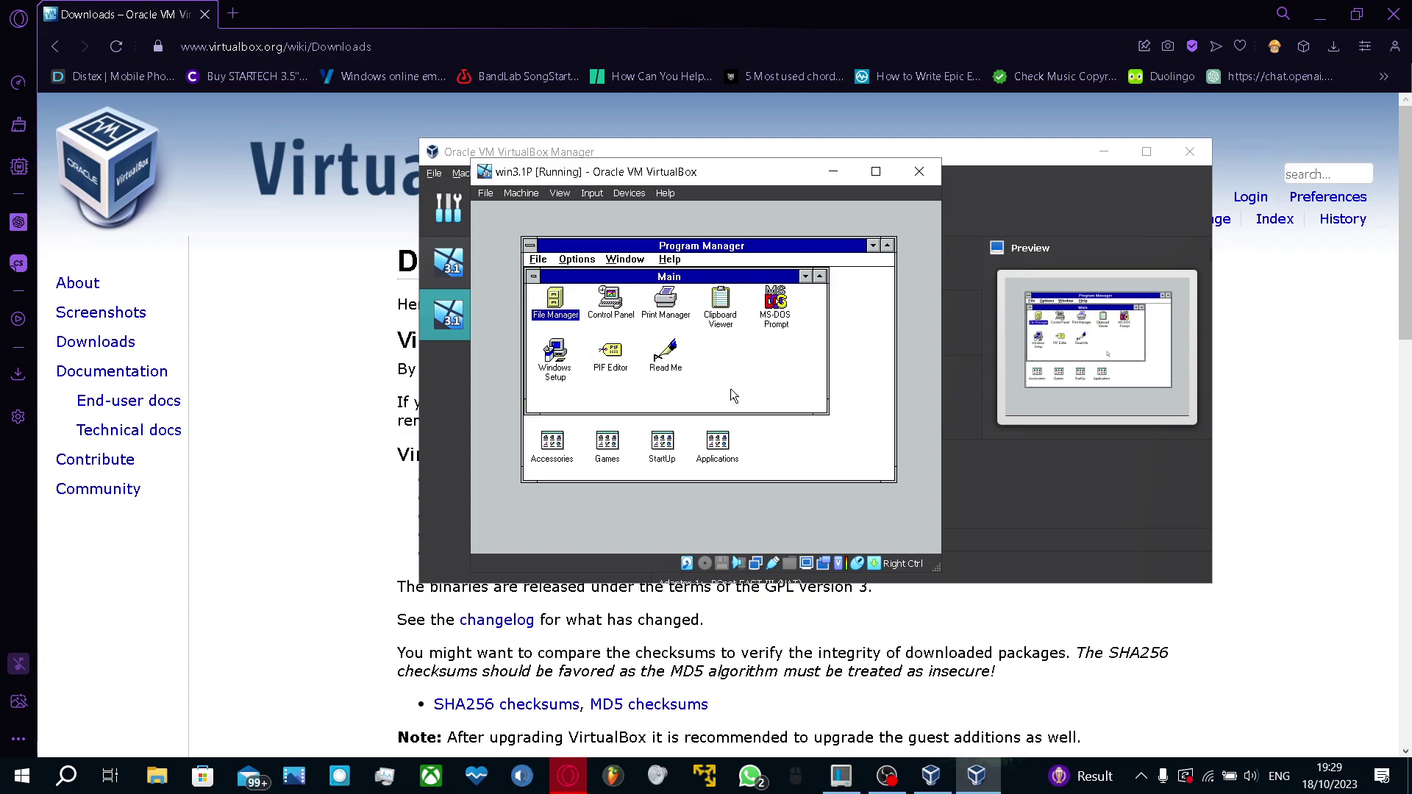
pyautogui.click(539, 259)
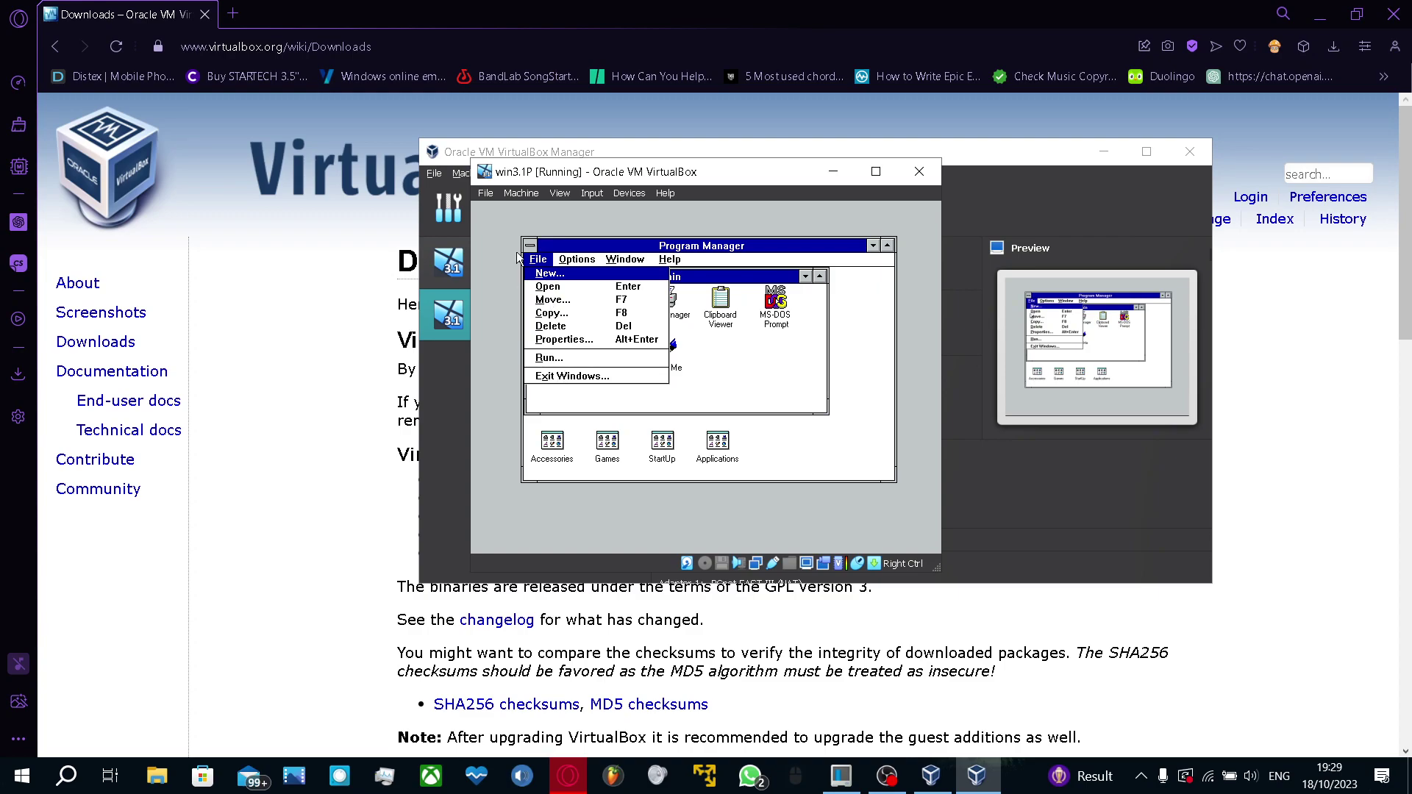
pyautogui.click(530, 247)
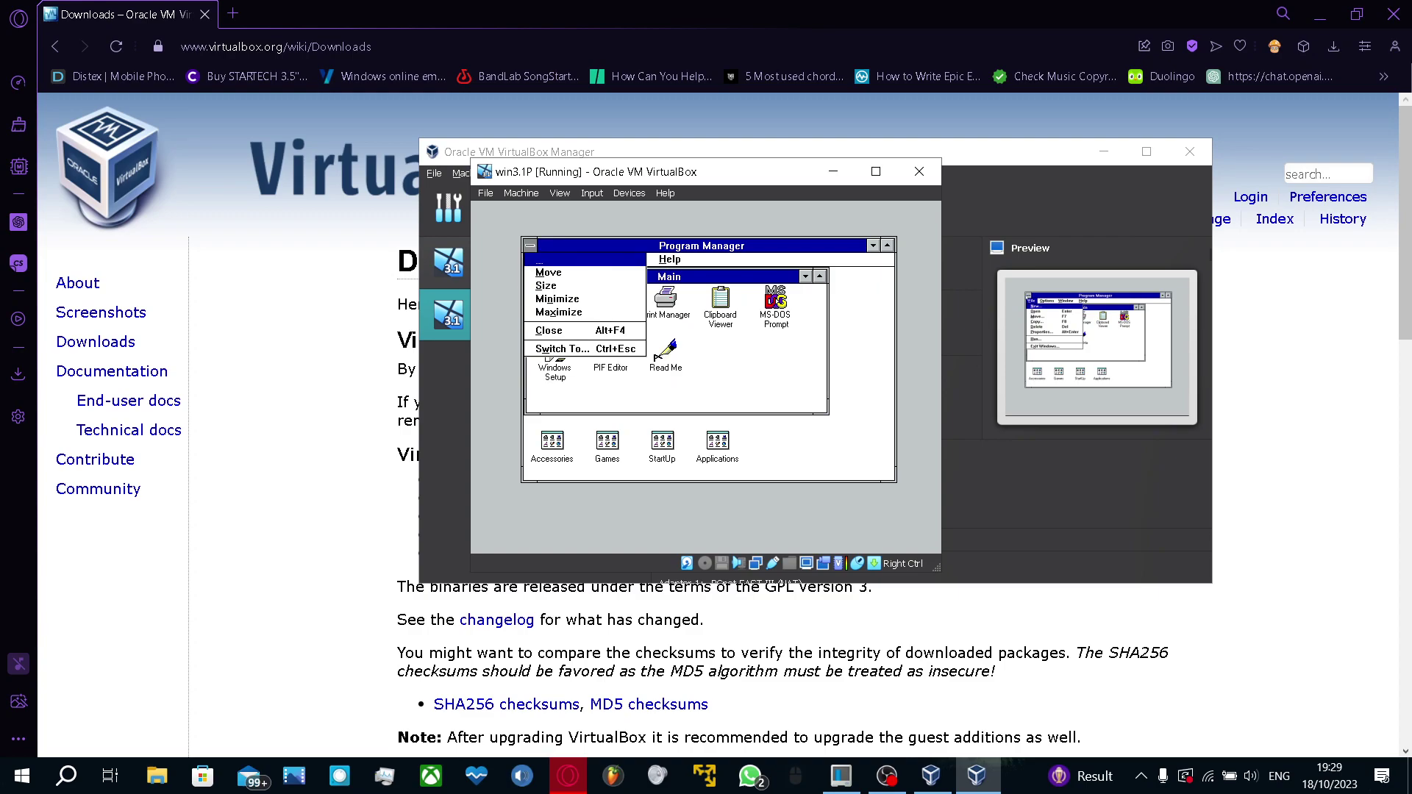
pyautogui.click(593, 332)
pyautogui.click(740, 401)
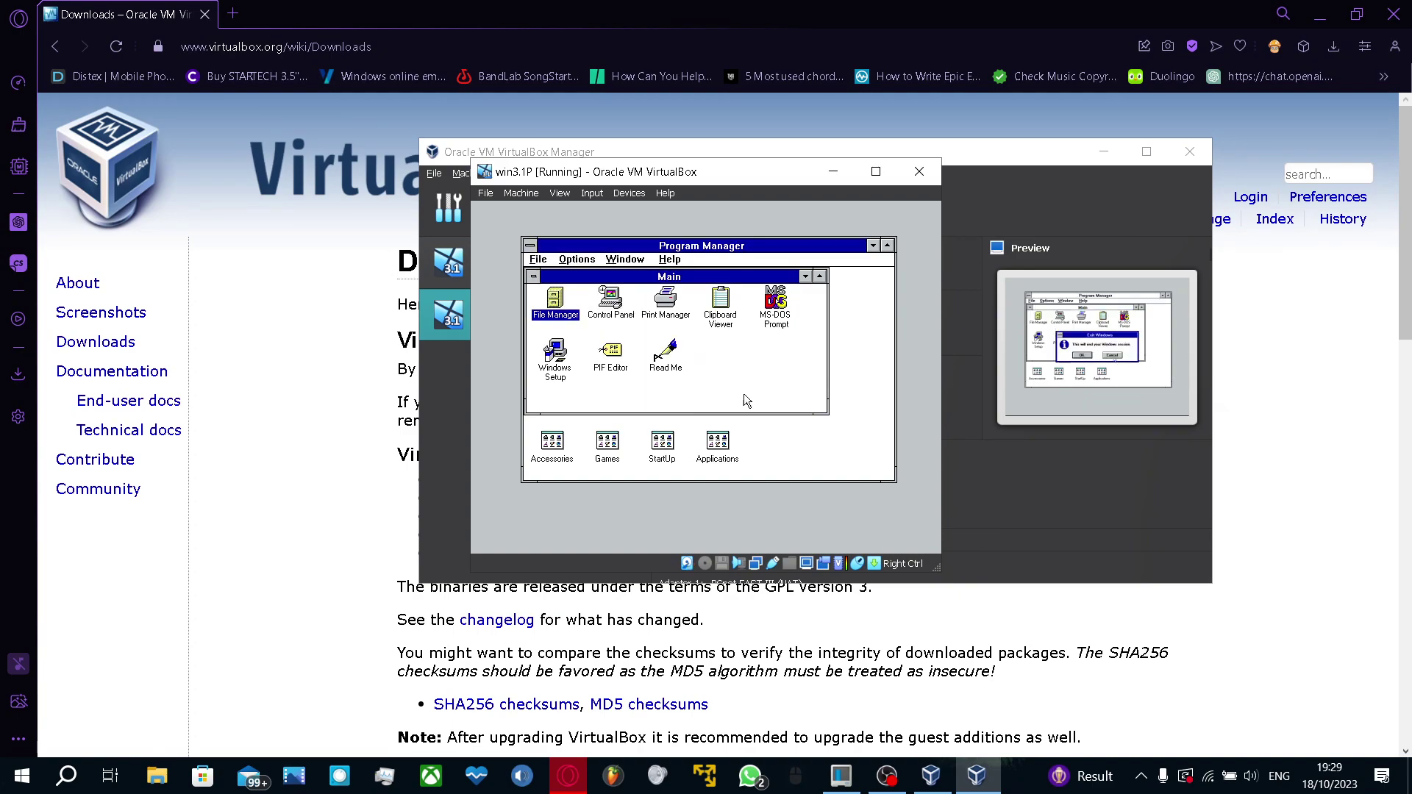
pyautogui.click(538, 260)
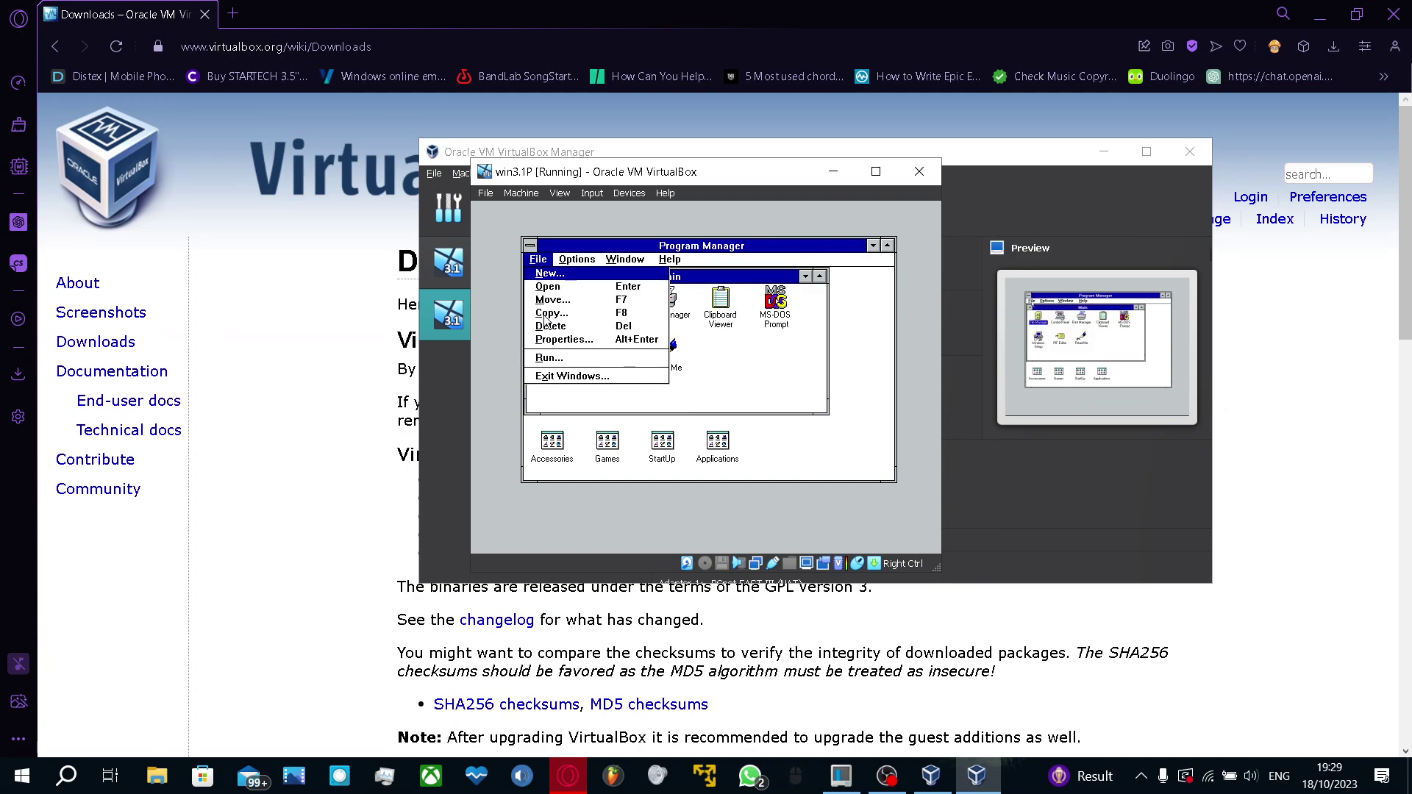
pyautogui.click(571, 376)
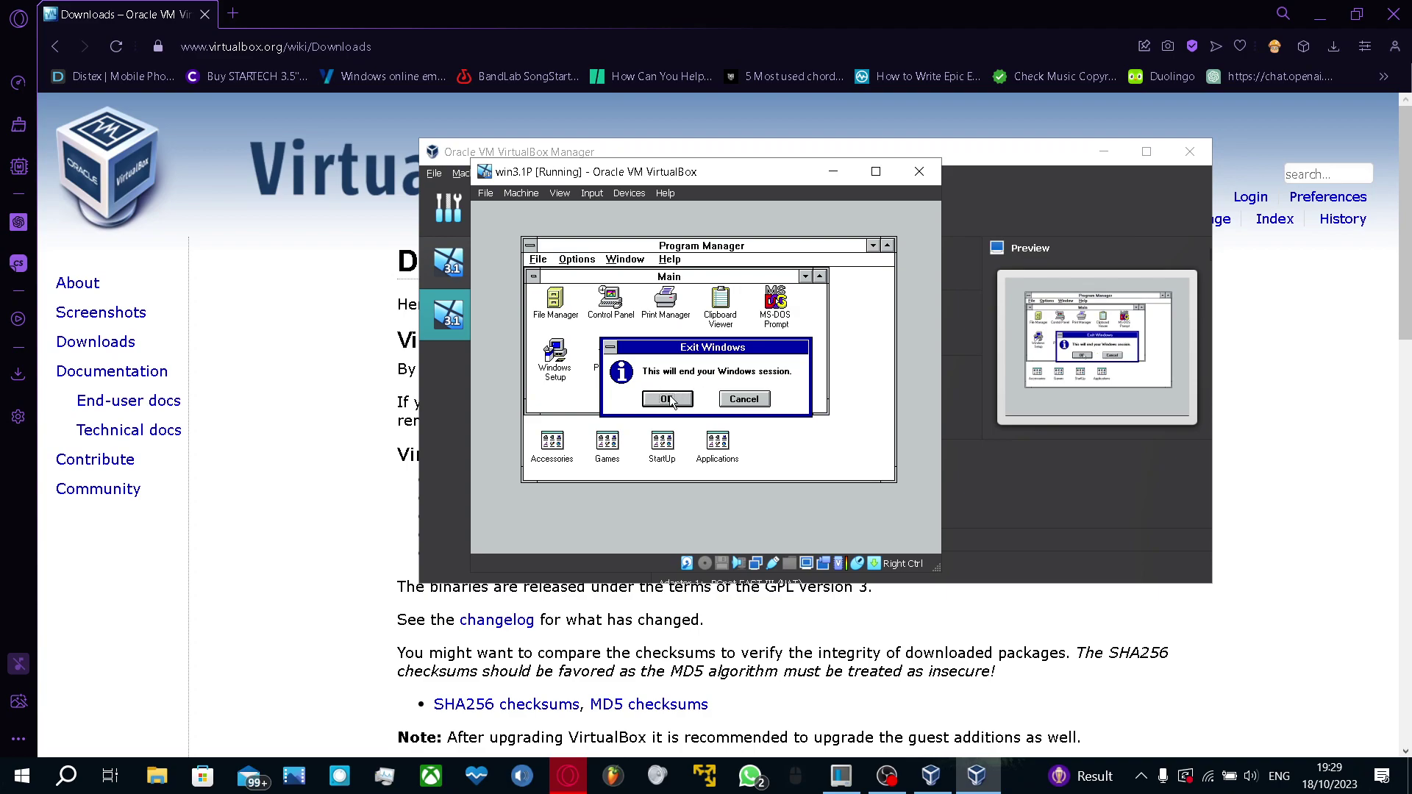
pyautogui.click(667, 399)
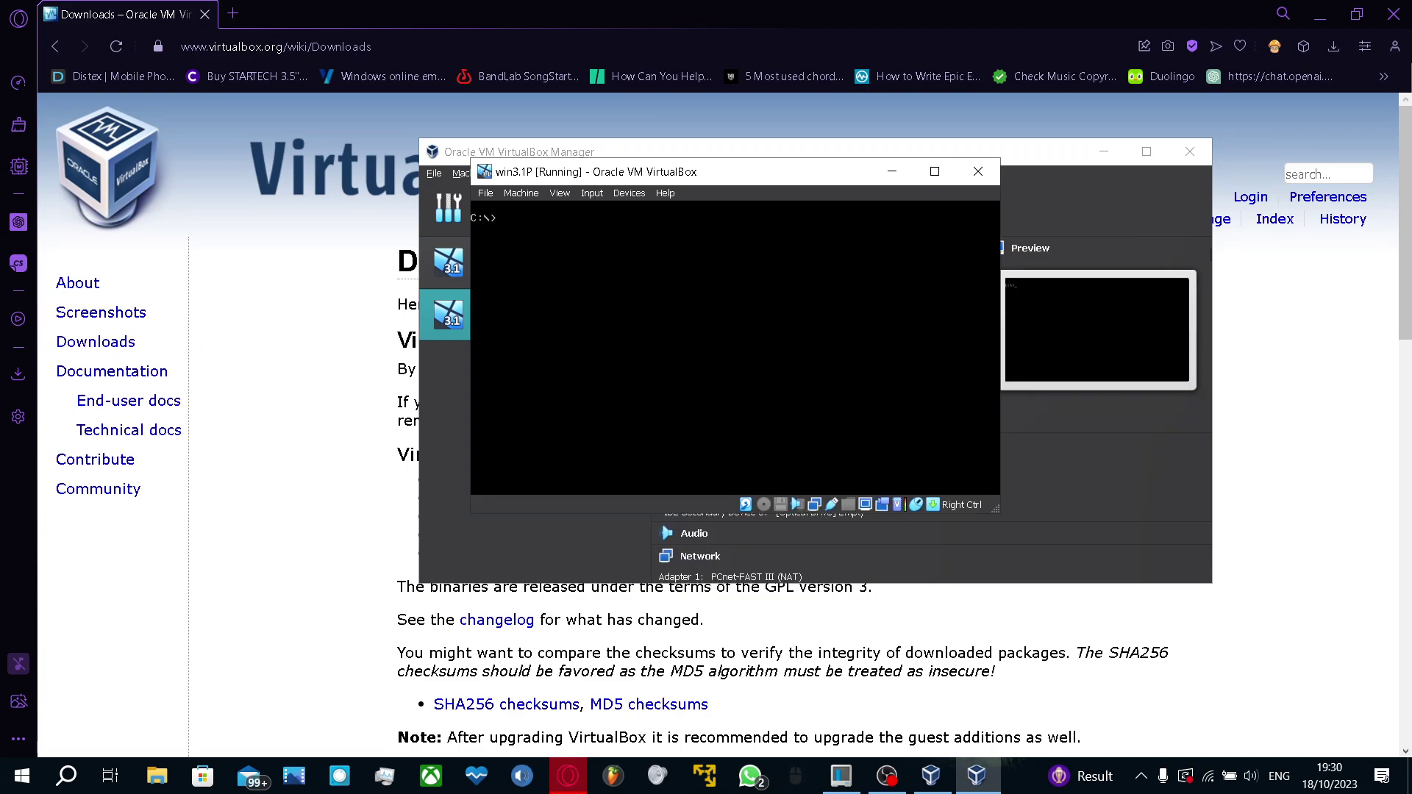
# Launch the MS-DOS Editor with edit, quit it via File > Exit, and release the VM
pyautogui.write('edit')
pyautogui.press('Return')
pyautogui.press('Escape')
pyautogui.press('alt')
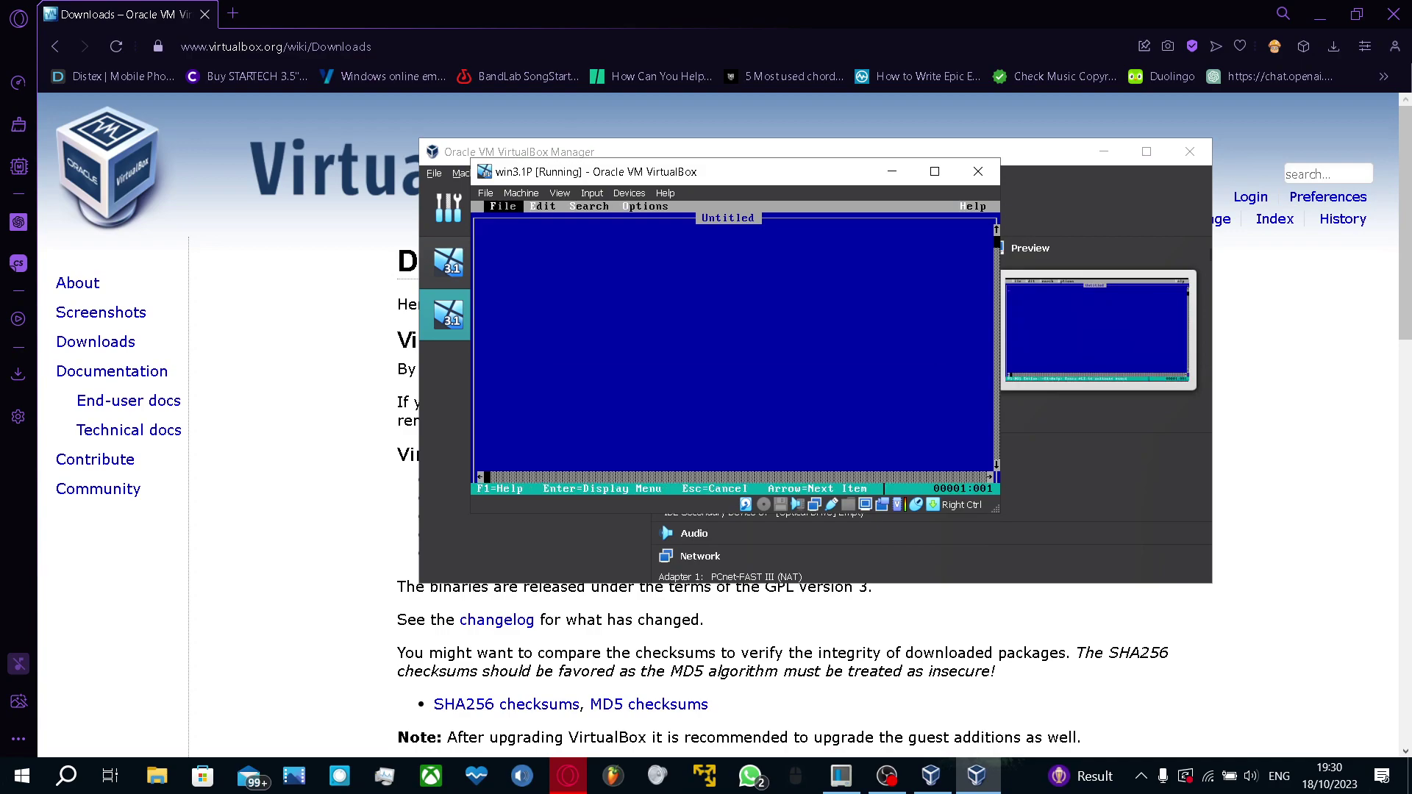
pyautogui.press('Return')
pyautogui.press('x')
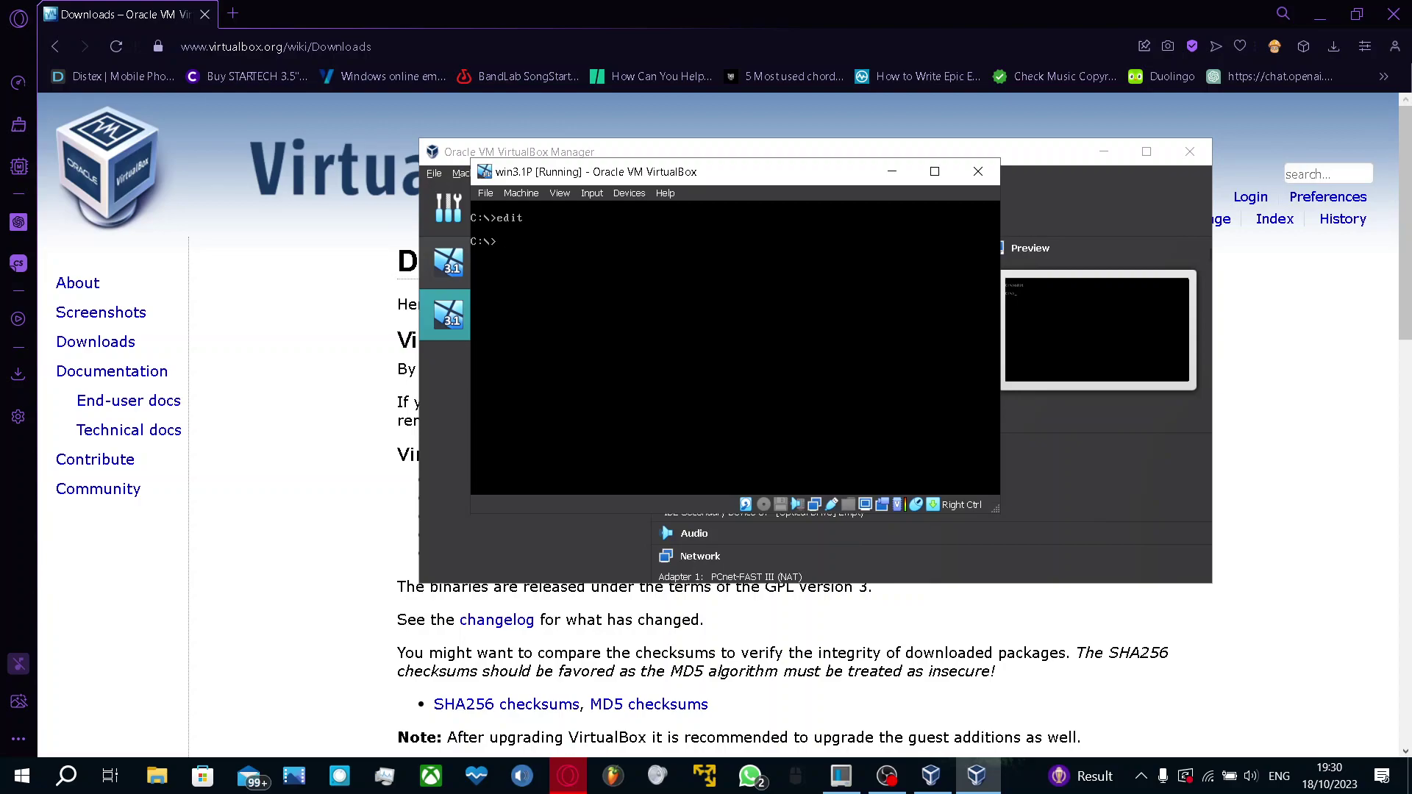
pyautogui.press('Control_R')
pyautogui.click(888, 776)
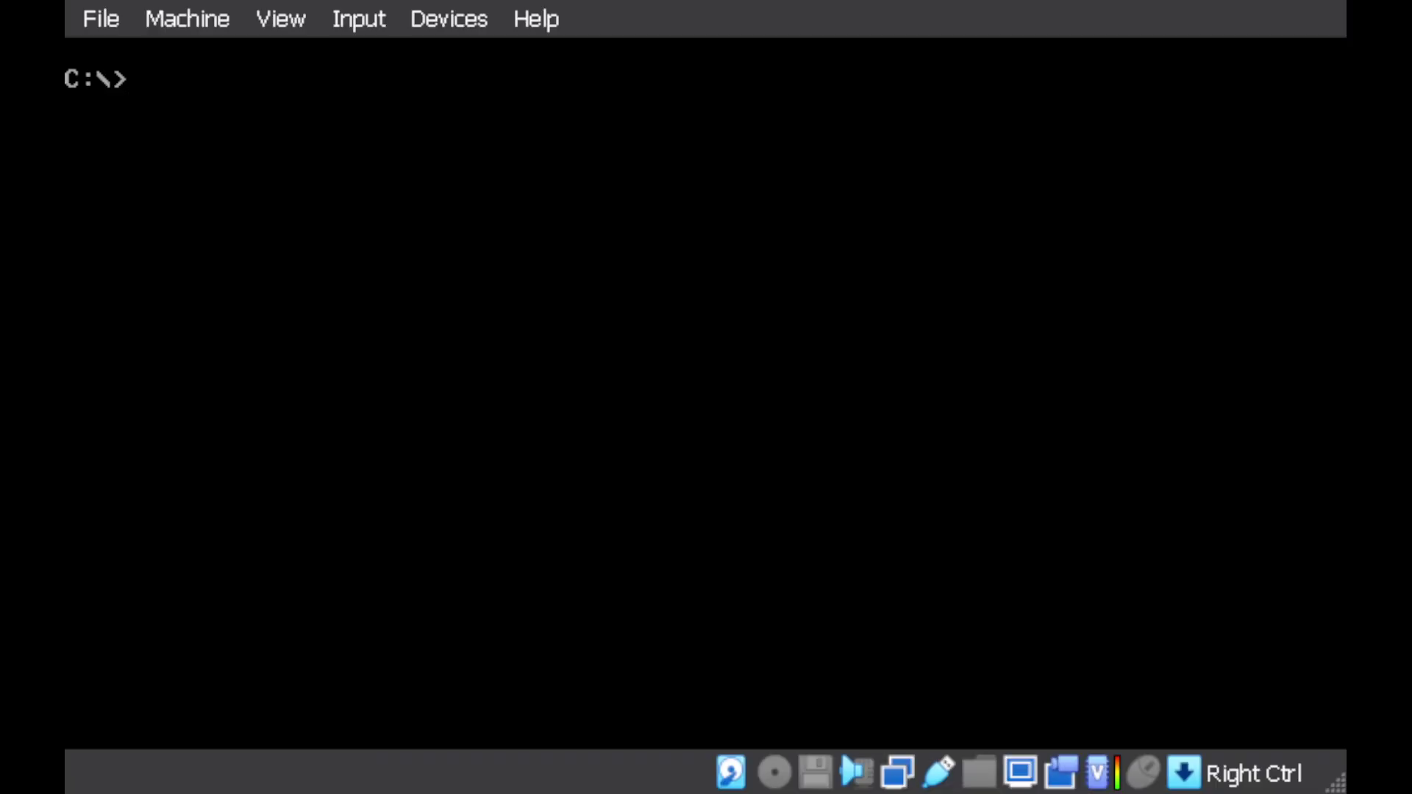
# Restart Windows 3.1 by running win at the C:\> prompt
pyautogui.click(1017, 712)
pyautogui.write('win')
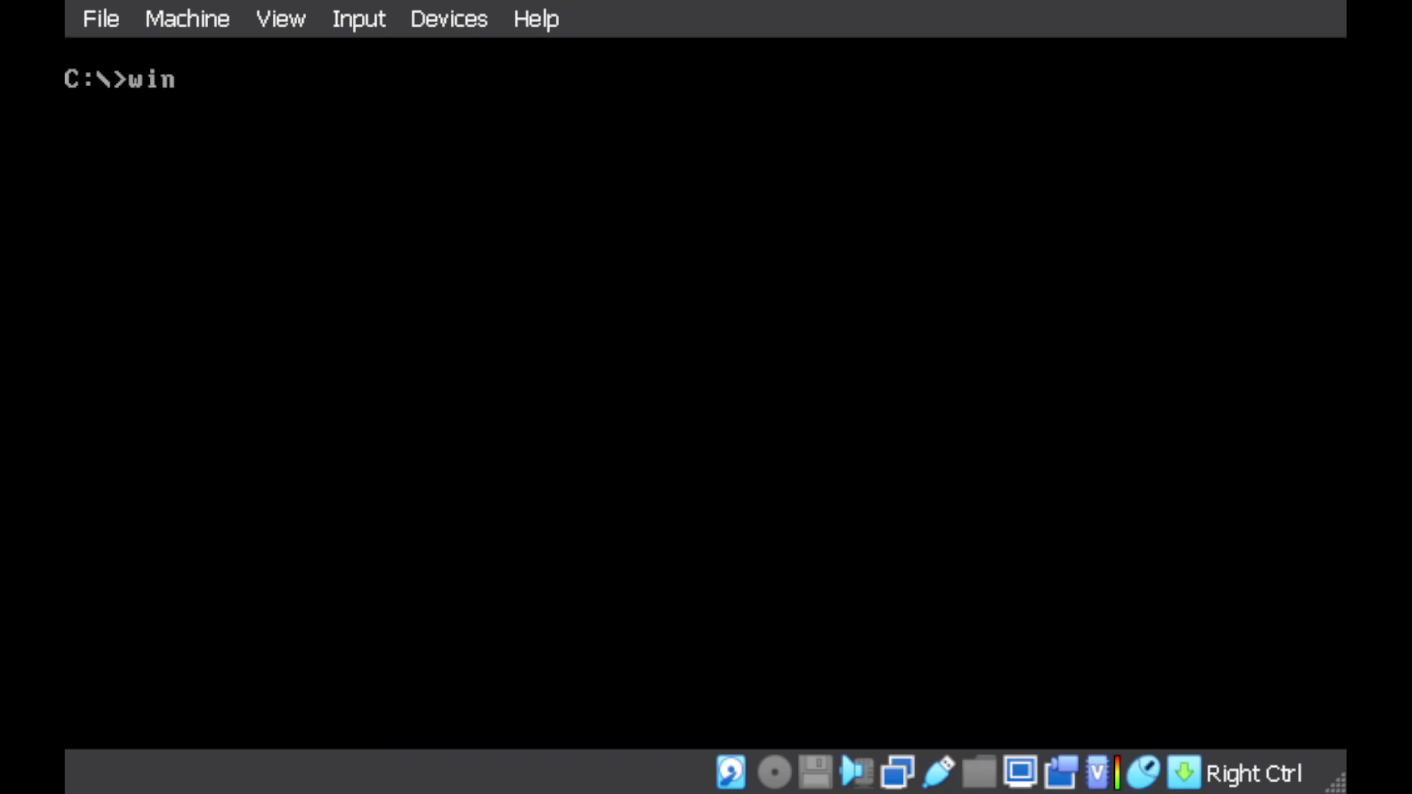
pyautogui.press('Return')
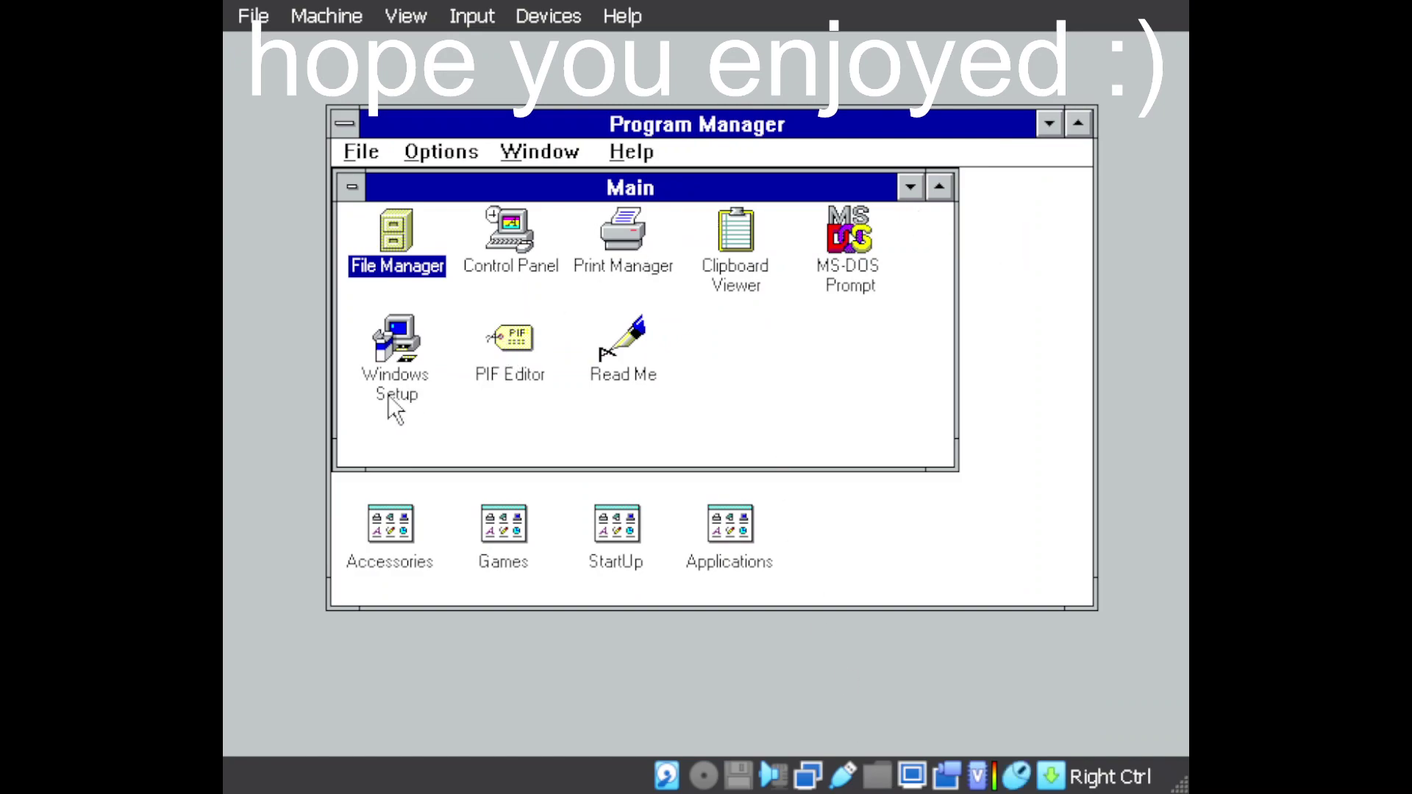
# Open doc.txt from the C:\ root in Notepad via File Manager, then close Notepad and File Manager
pyautogui.doubleClick(403, 269)
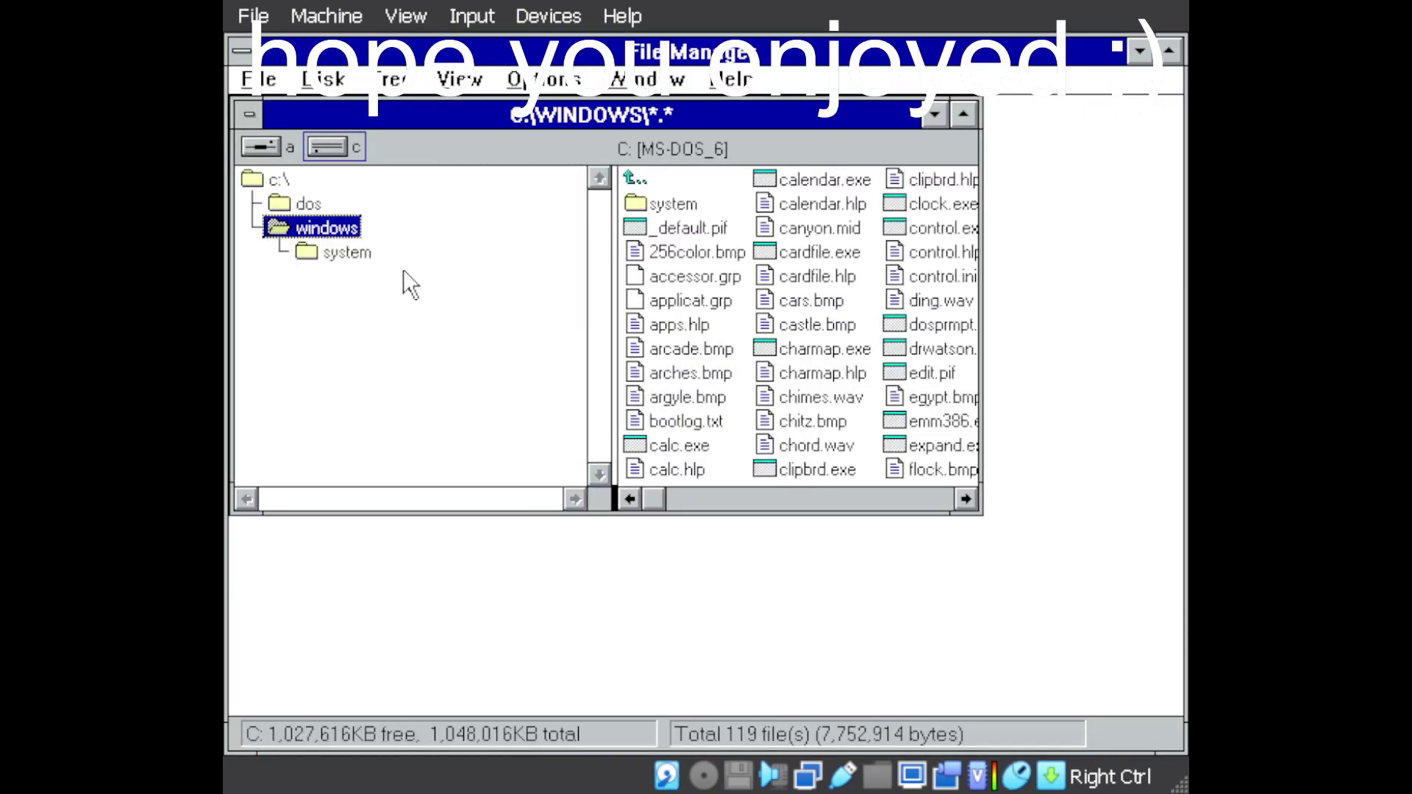
pyautogui.click(259, 183)
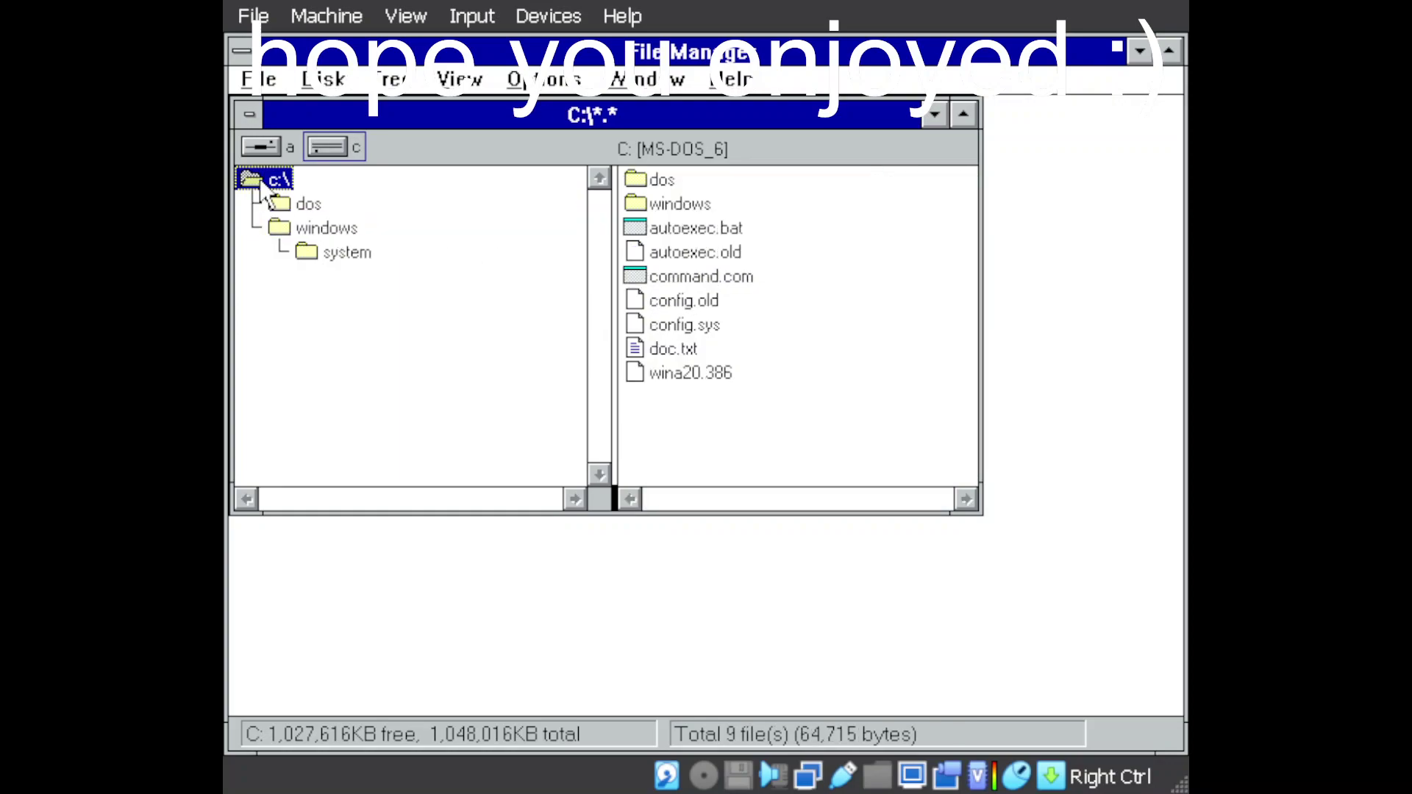
pyautogui.doubleClick(670, 342)
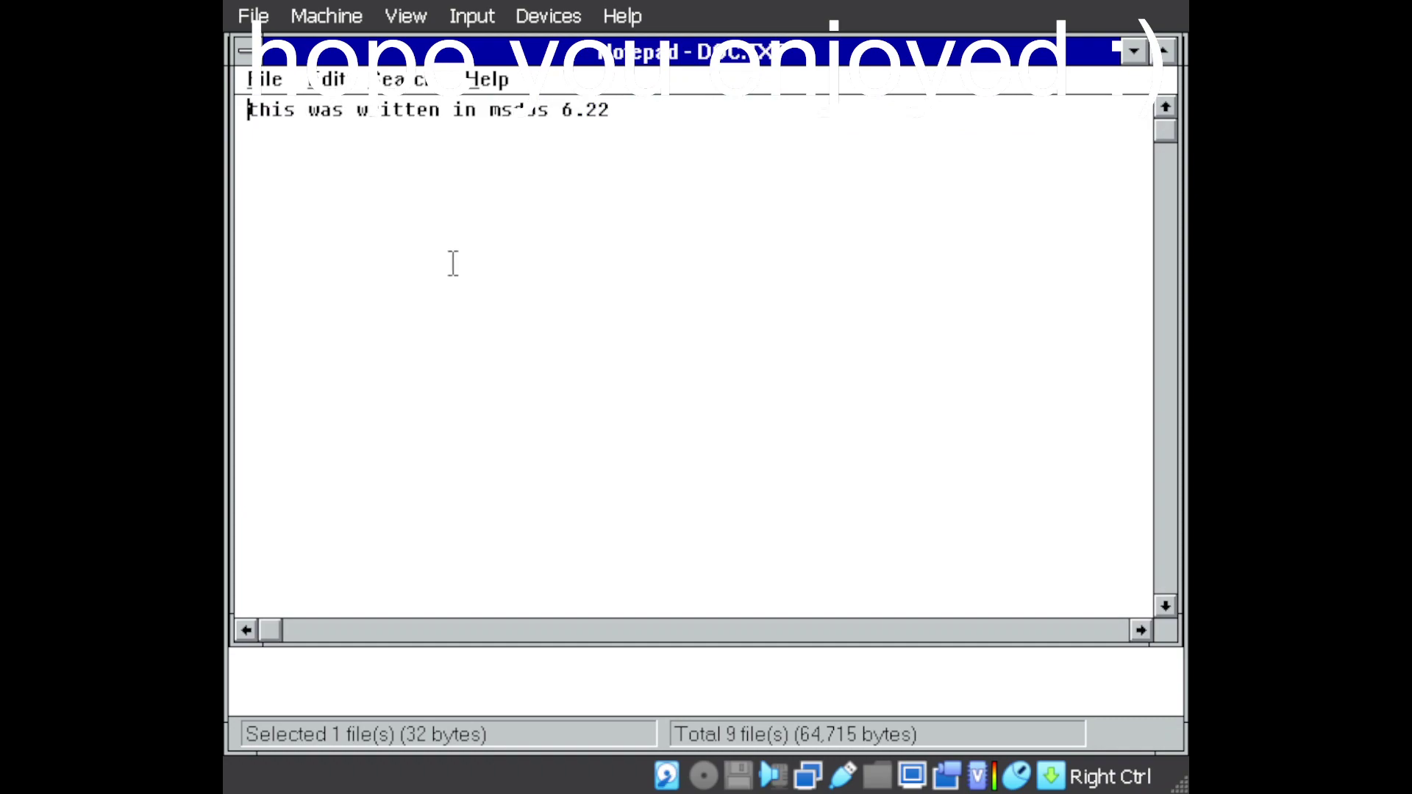
pyautogui.click(846, 252)
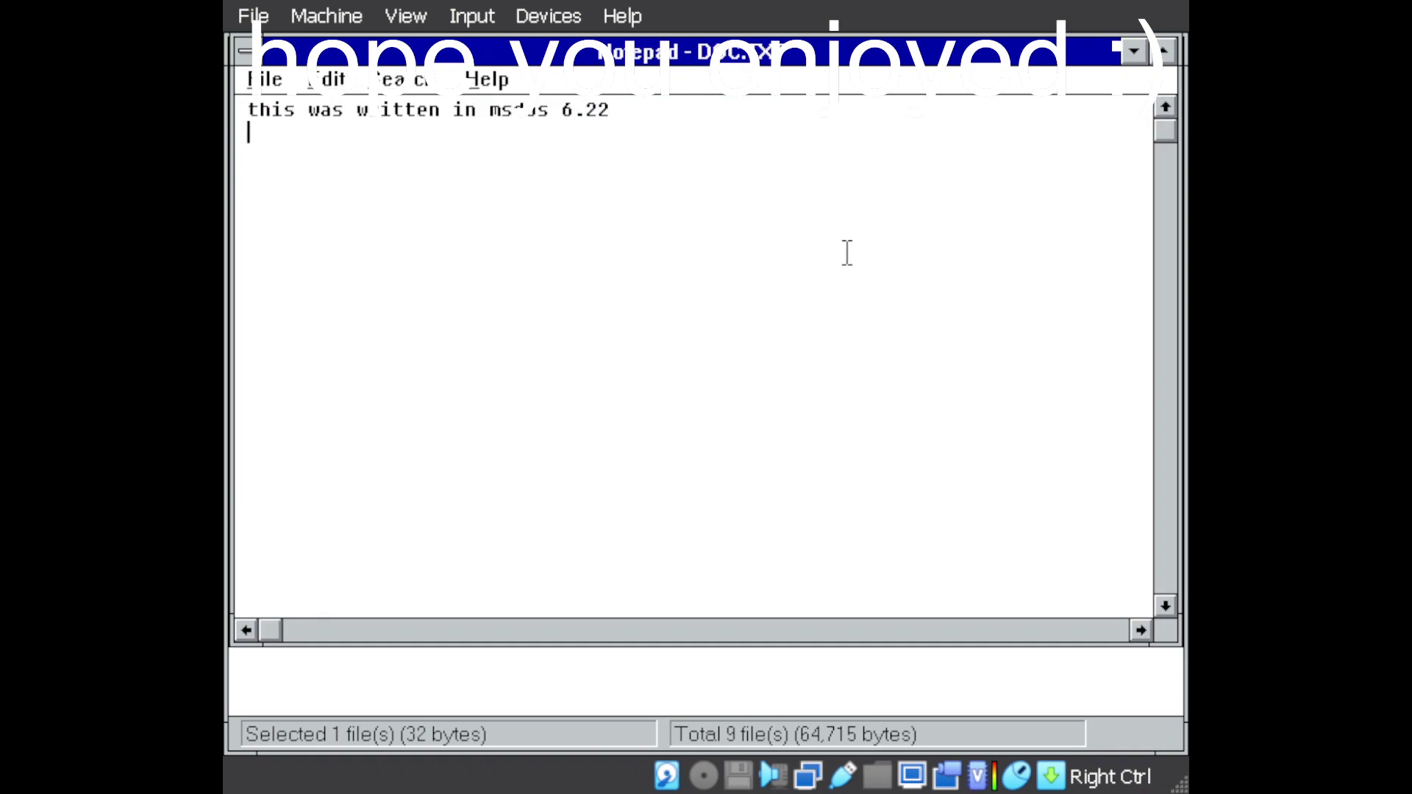
pyautogui.click(252, 81)
pyautogui.click(274, 309)
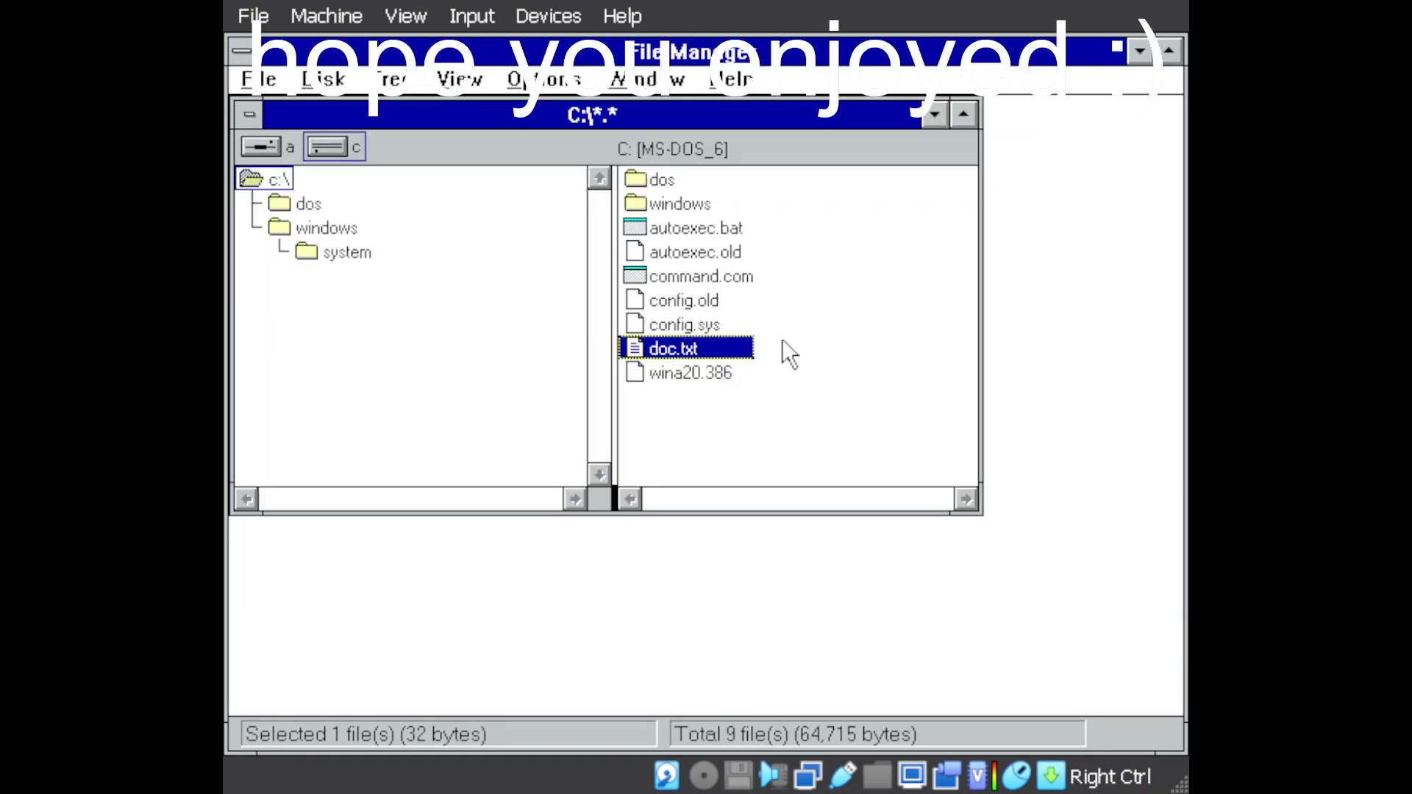
pyautogui.click(246, 82)
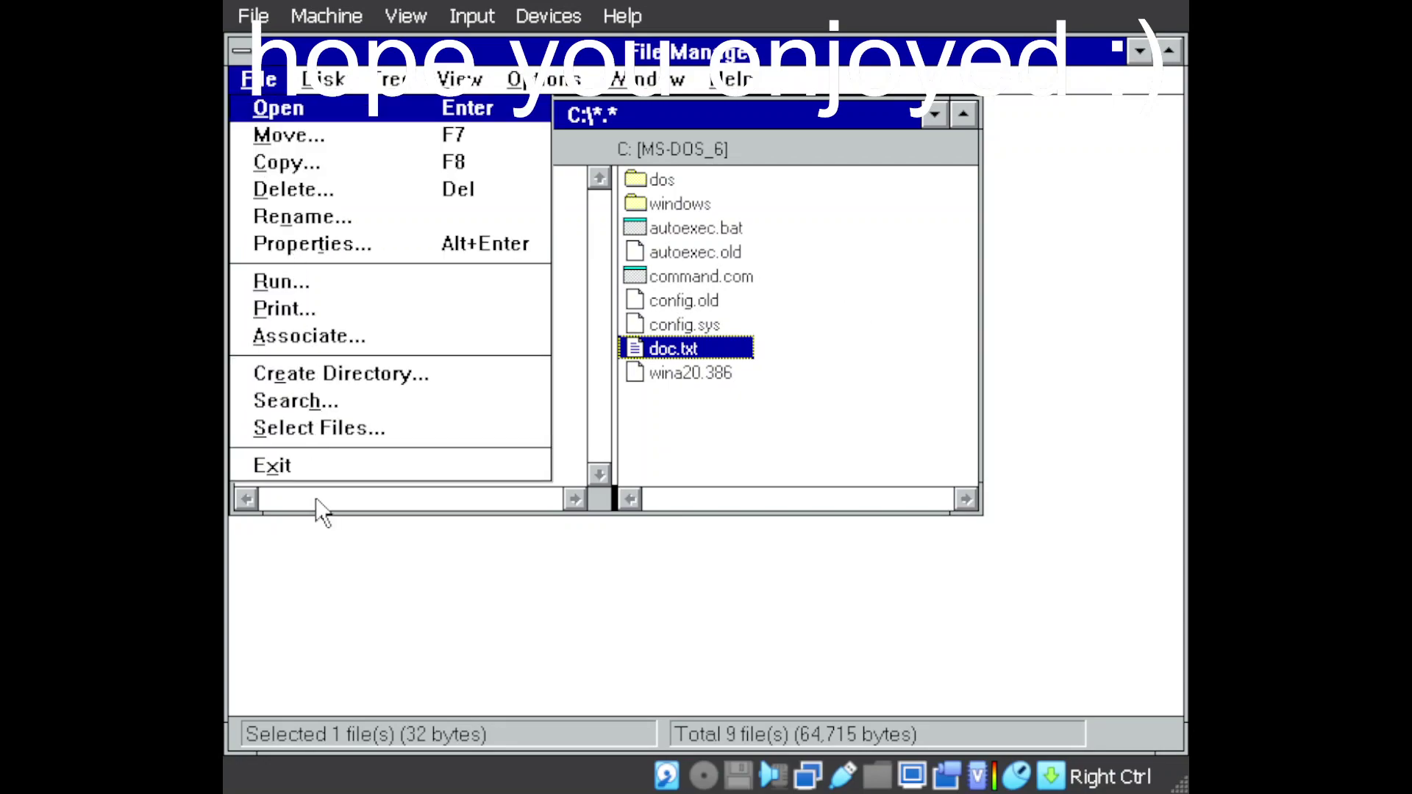
pyautogui.click(318, 472)
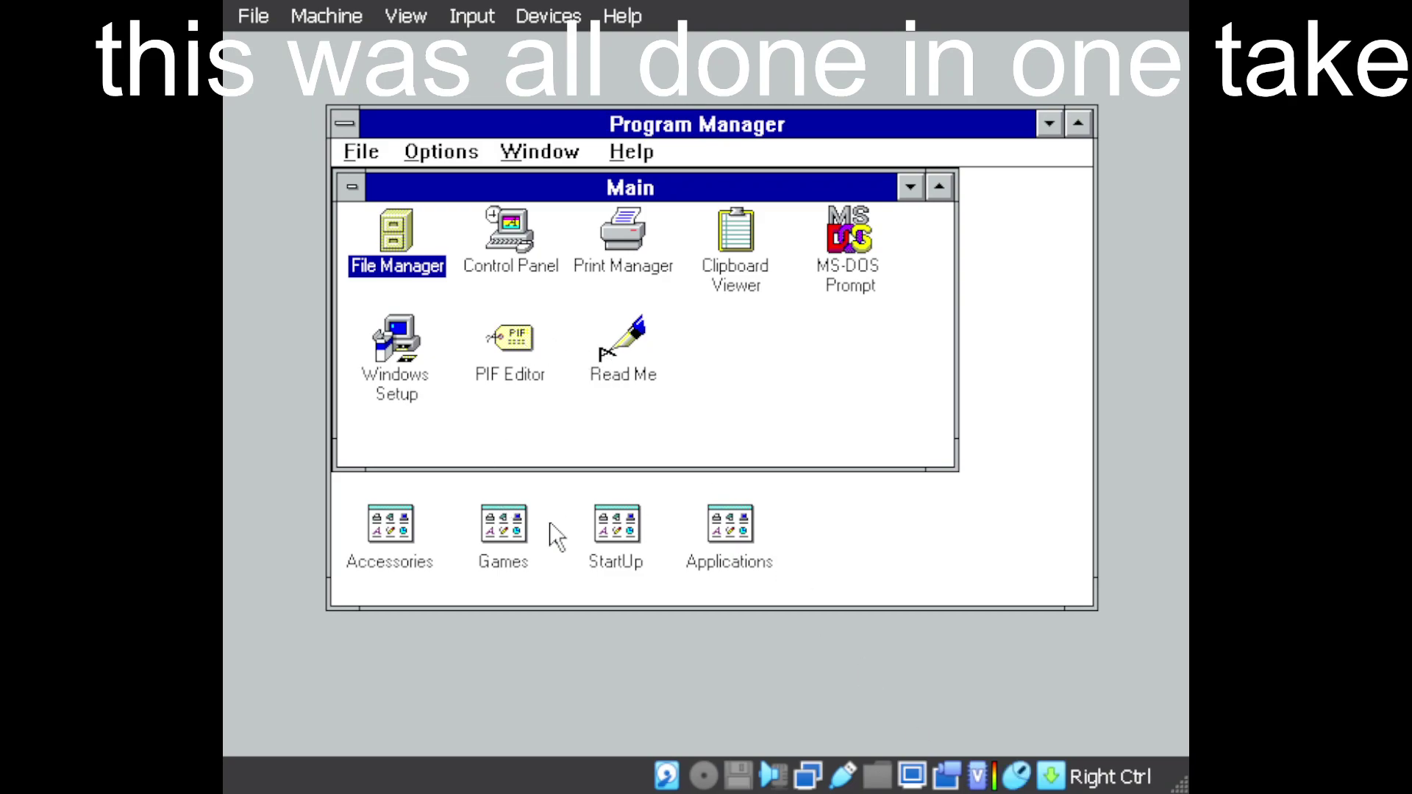
# Play Solitaire from the Games group, moving the ace of hearts up and dealing cards, then quit
pyautogui.doubleClick(506, 529)
pyautogui.doubleClick(452, 290)
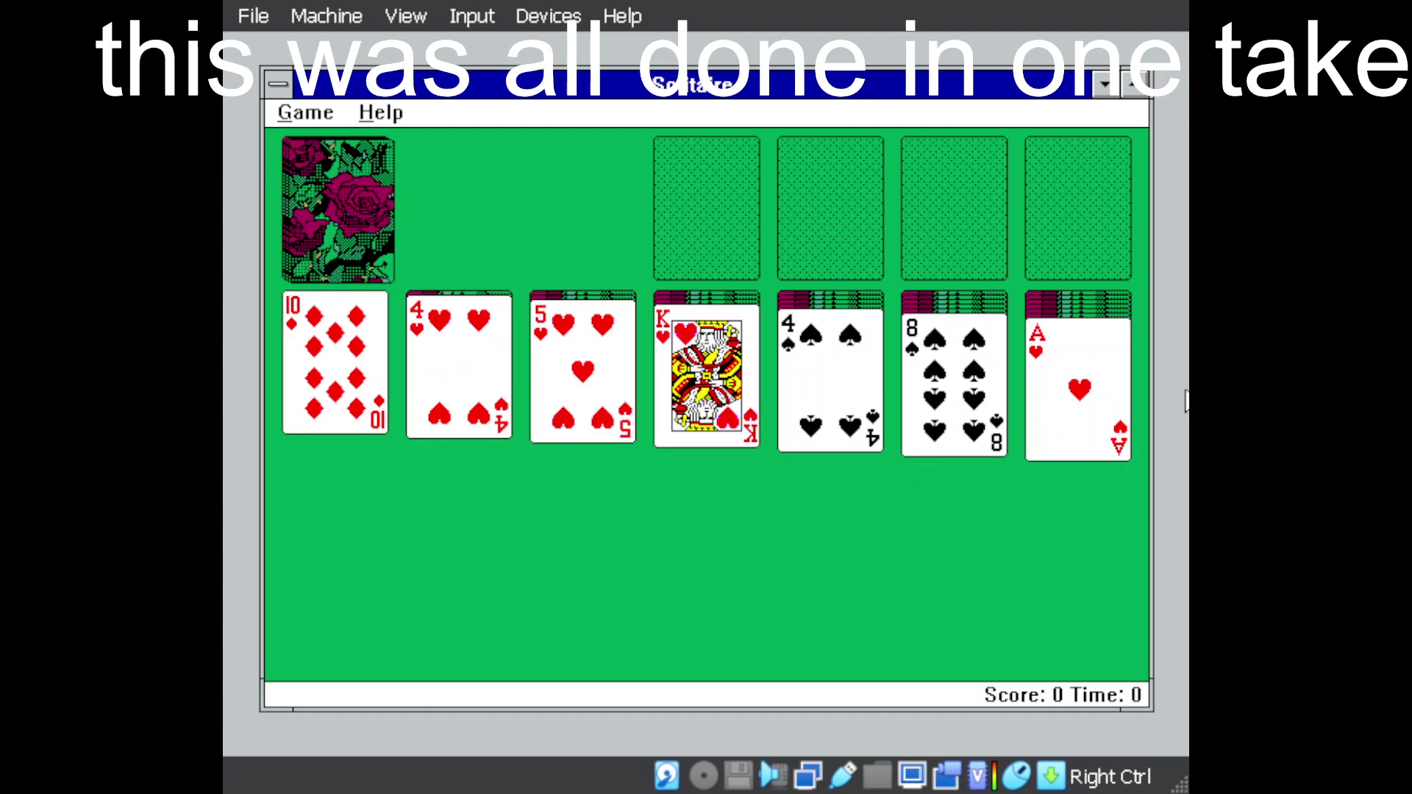
pyautogui.doubleClick(1030, 390)
pyautogui.click(1030, 390)
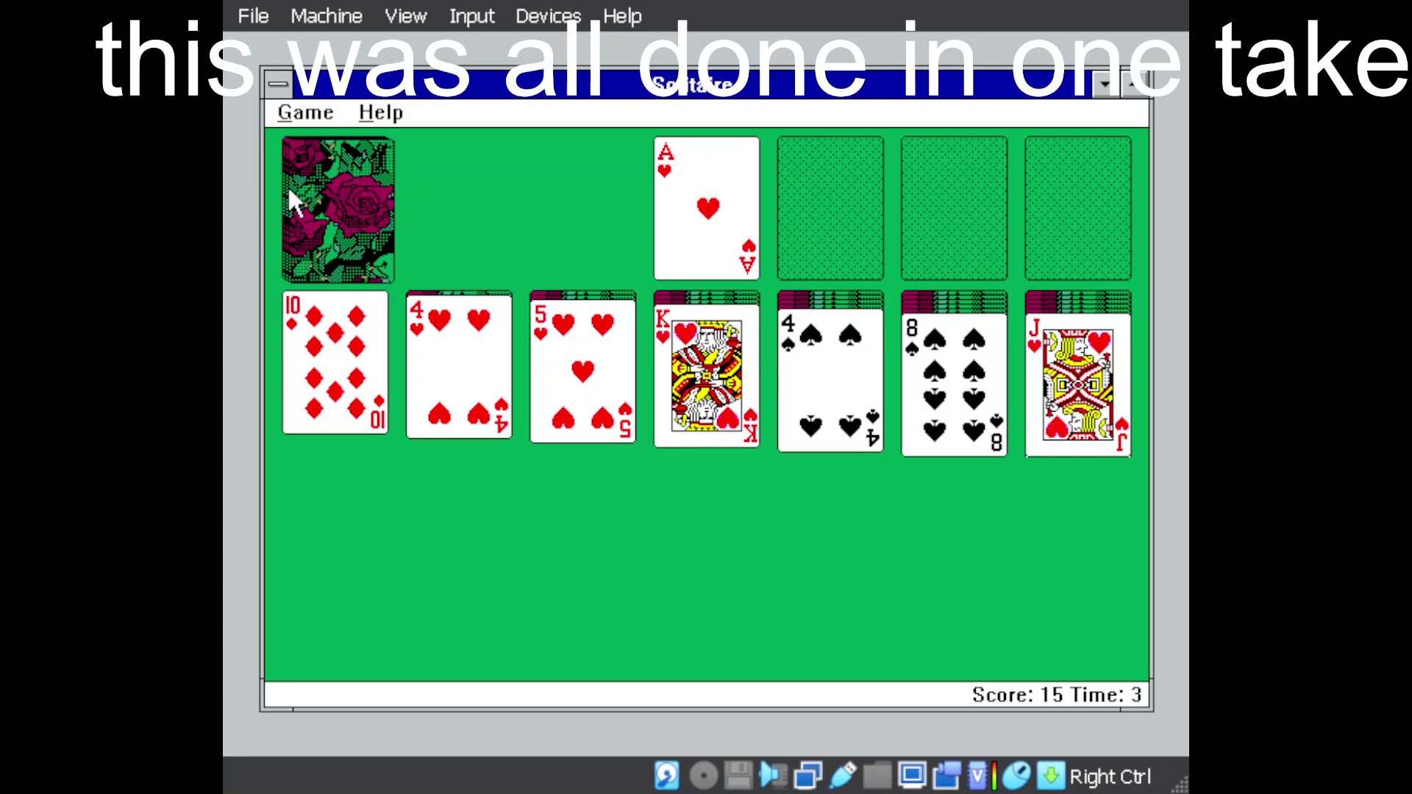
pyautogui.click(331, 213)
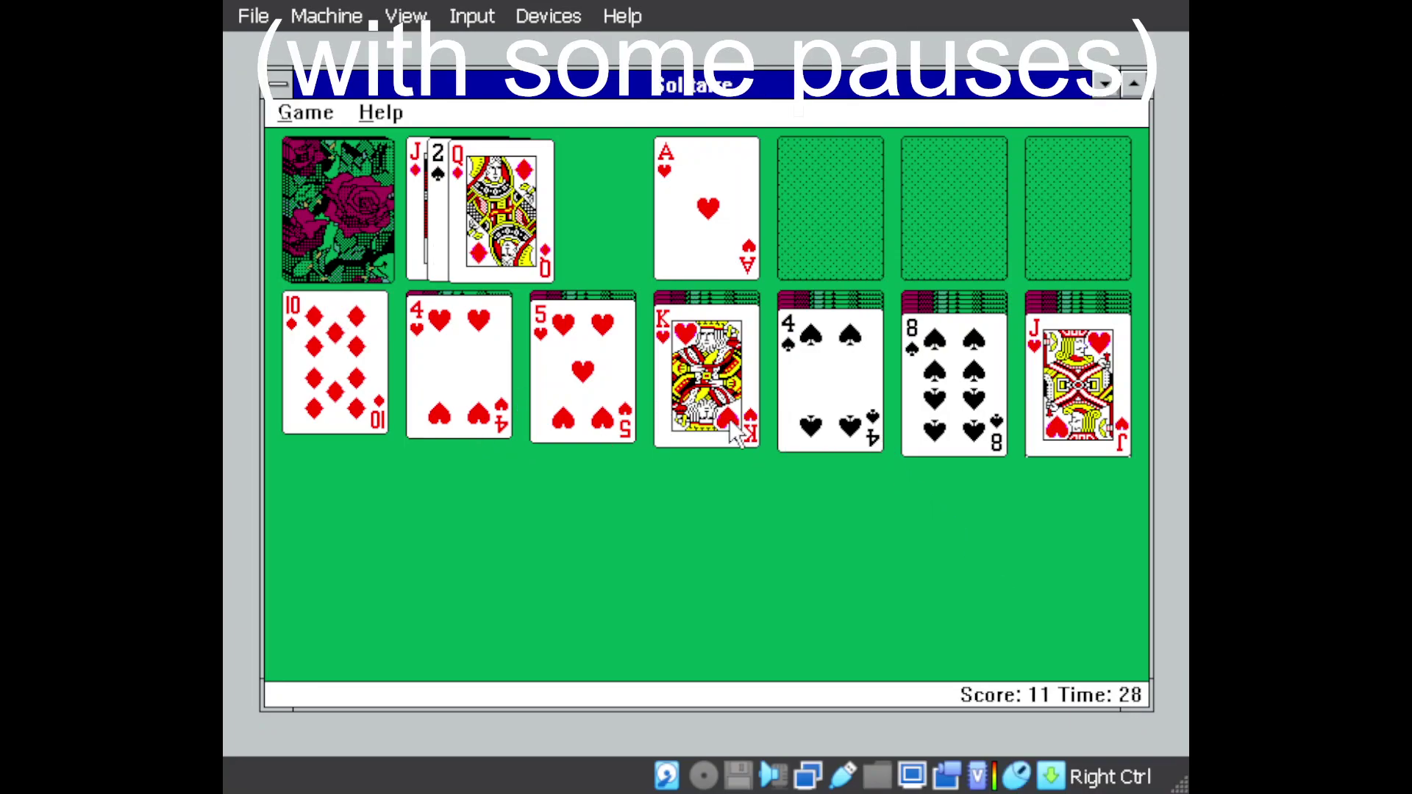
pyautogui.click(282, 112)
pyautogui.click(308, 271)
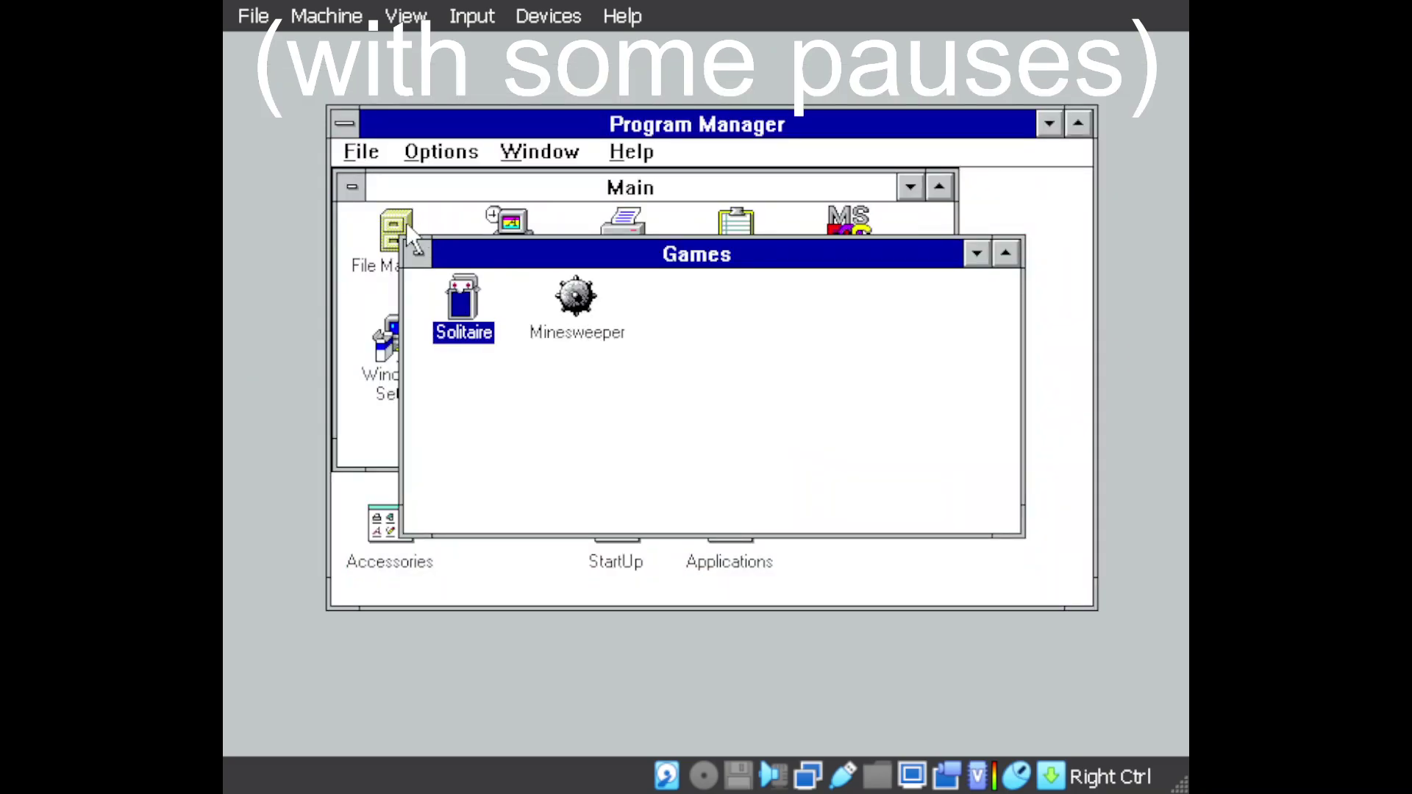
# Exit Windows 3.1 to the DOS prompt via File > Exit Windows
pyautogui.click(361, 152)
pyautogui.click(416, 392)
pyautogui.click(655, 443)
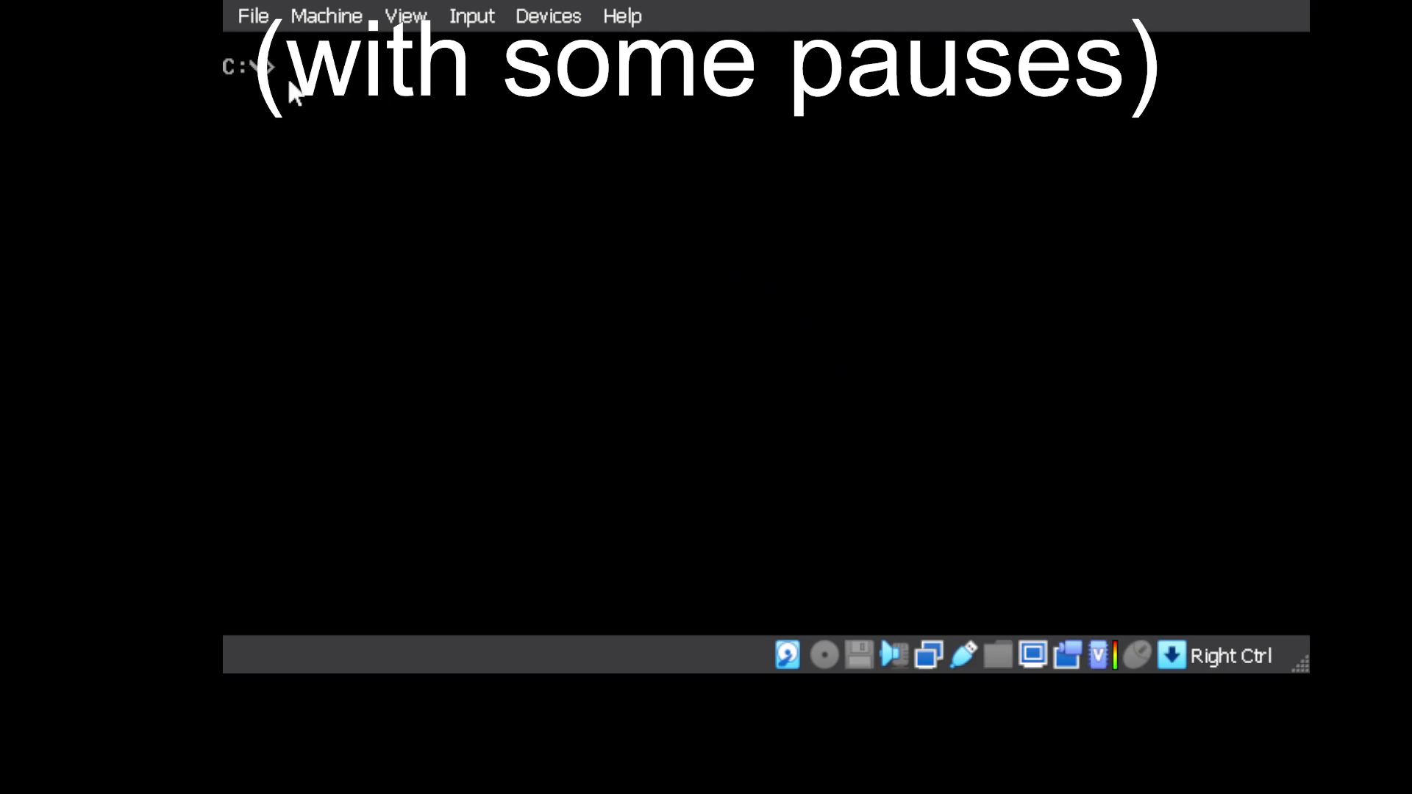
# Choose File > Close in the VirtualBox window to close the virtual machine
pyautogui.click(250, 15)
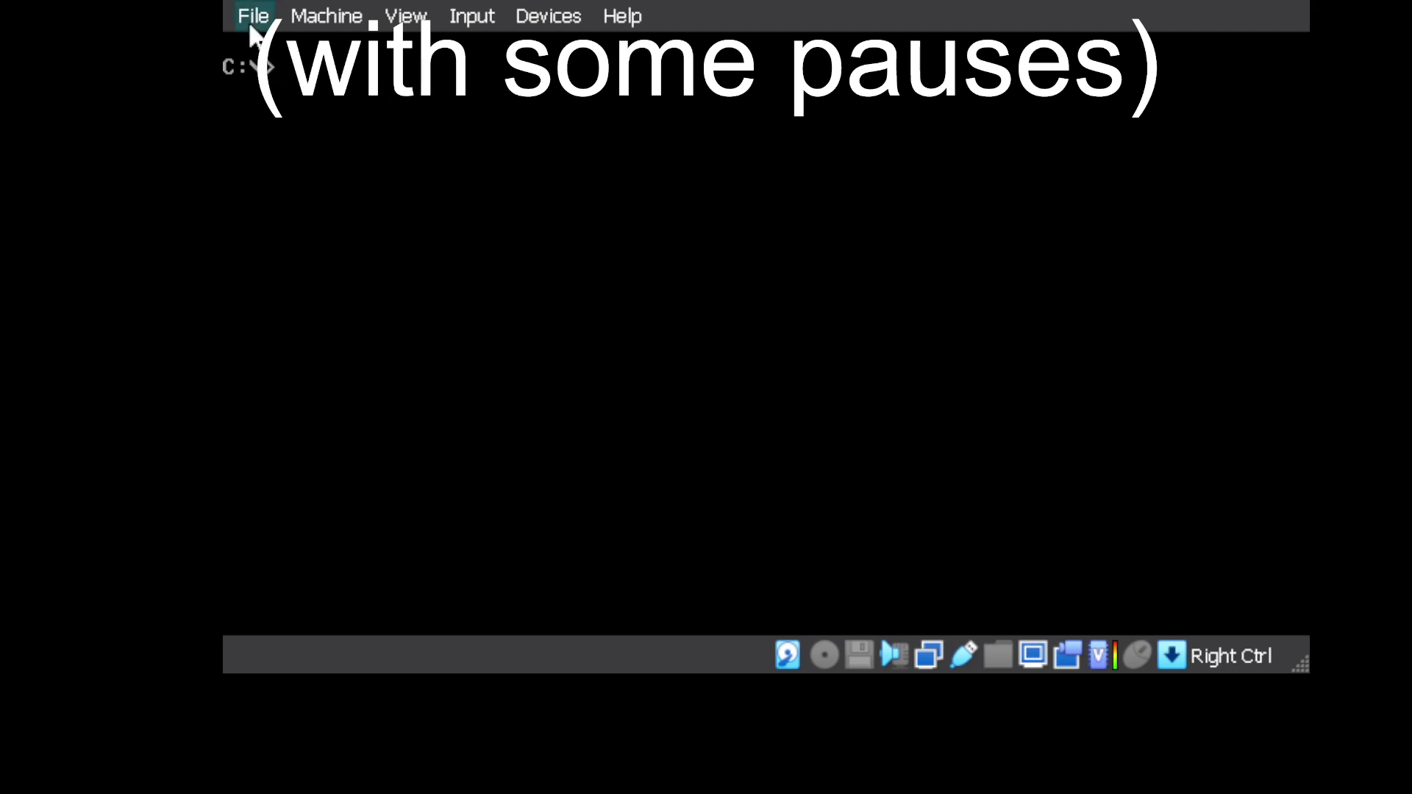
pyautogui.click(296, 122)
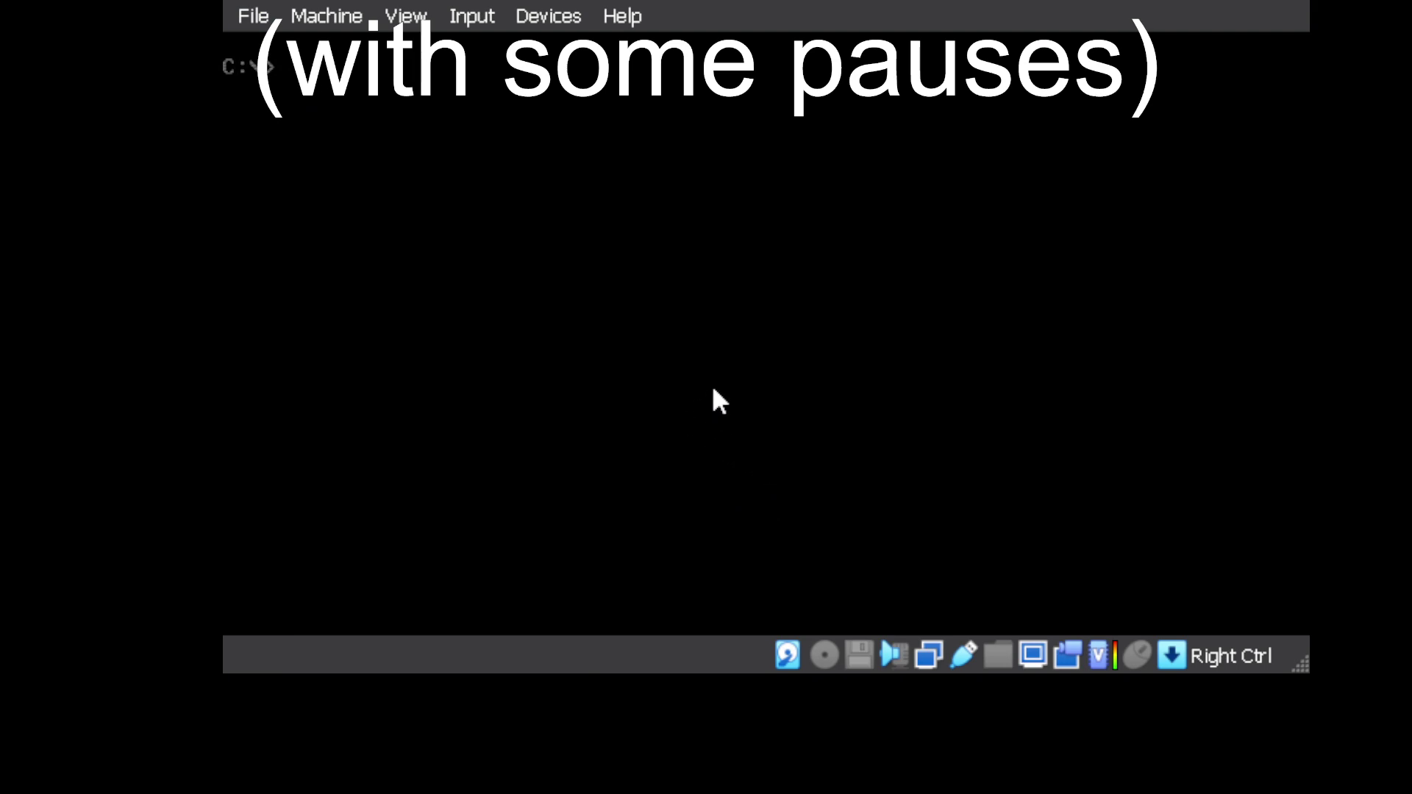